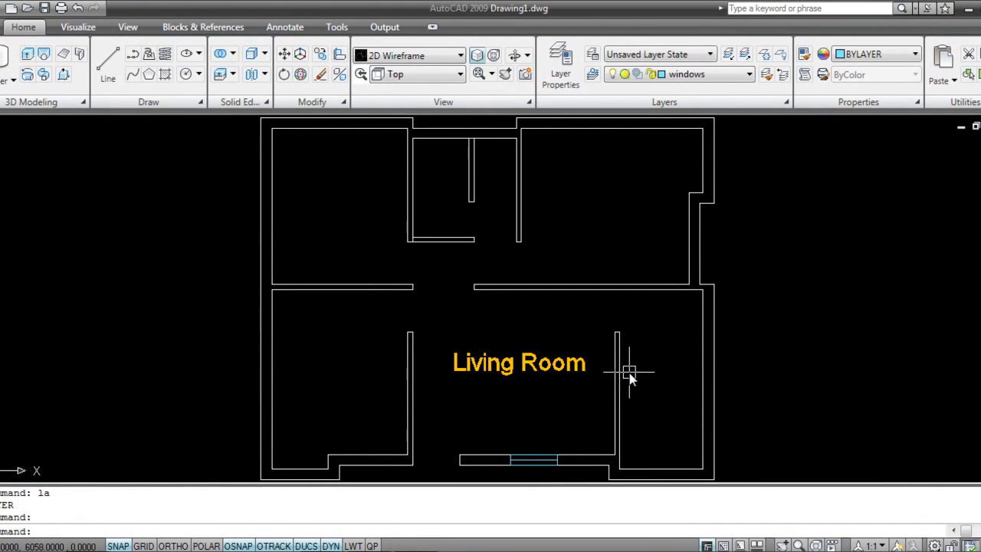
# Zoom toward the Living Room and bring up the workspace choices on the status bar.
pyautogui.scroll(-2, 322, 389)
pyautogui.scroll(5, 383, 393)
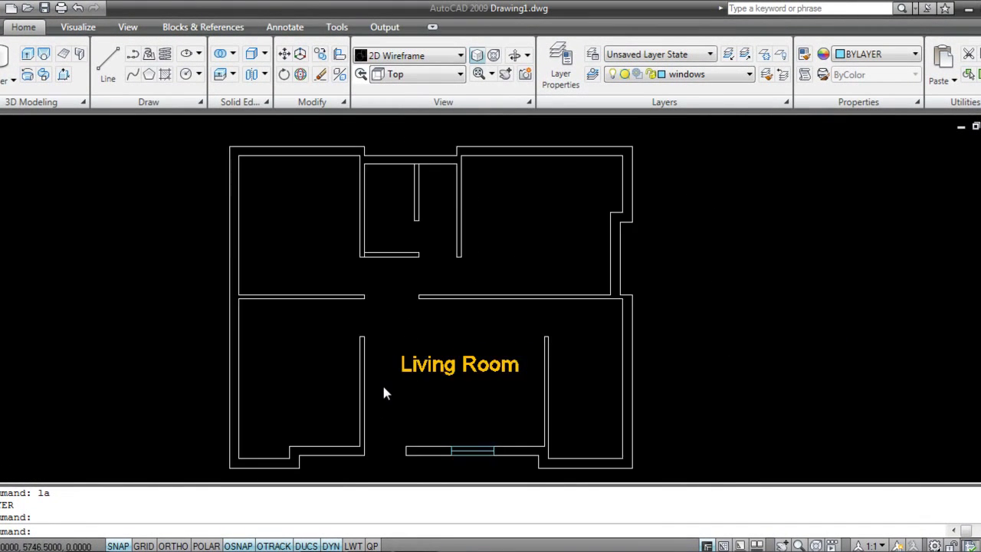
pyautogui.scroll(1, 599, 262)
pyautogui.scroll(-2, 575, 311)
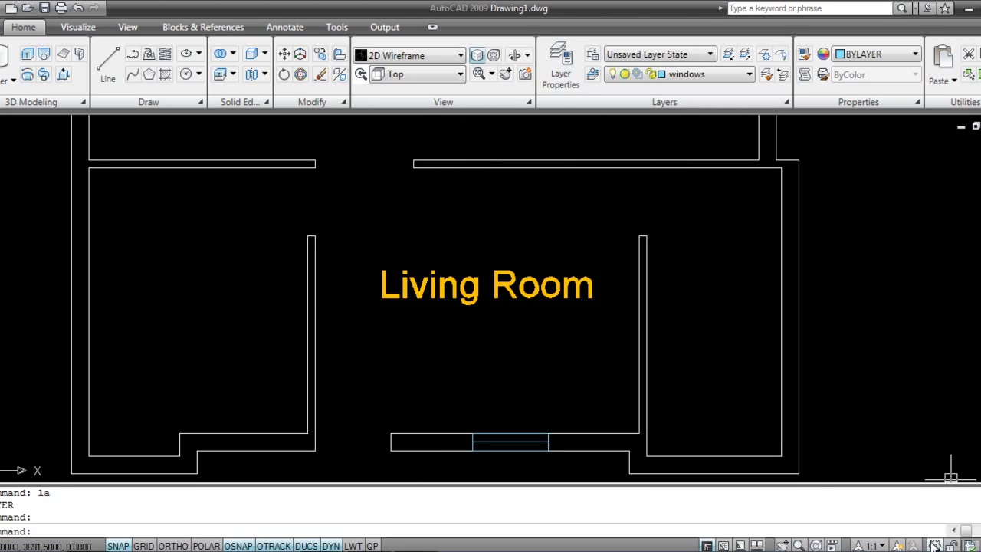
pyautogui.click(934, 545)
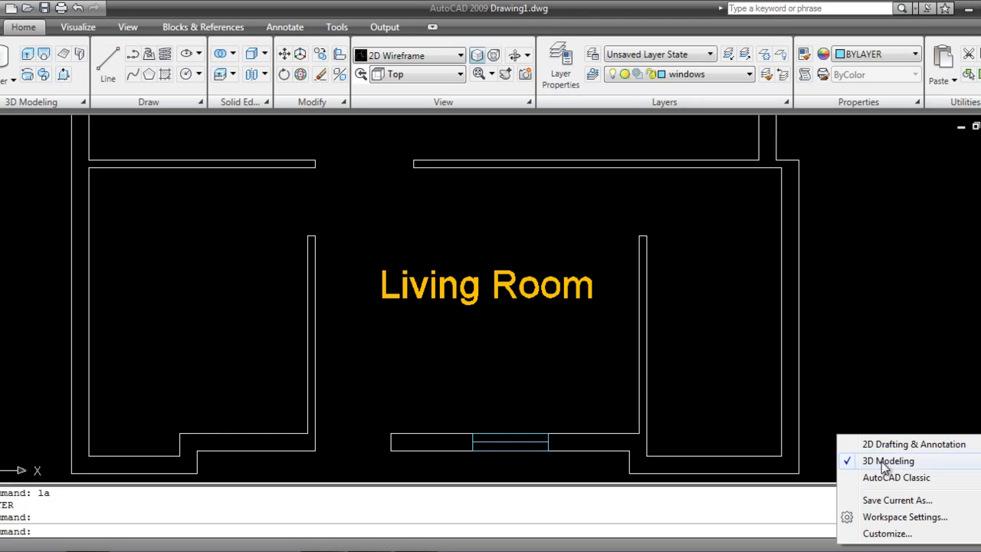
# Keep 3D Modeling as the workspace, recentre the plan, and switch to the Southeast Isometric view.
pyautogui.click(555, 353)
pyautogui.moveTo(562, 373); pyautogui.dragTo(556, 357, button='middle')
pyautogui.moveTo(617, 281); pyautogui.dragTo(539, 300, button='middle')
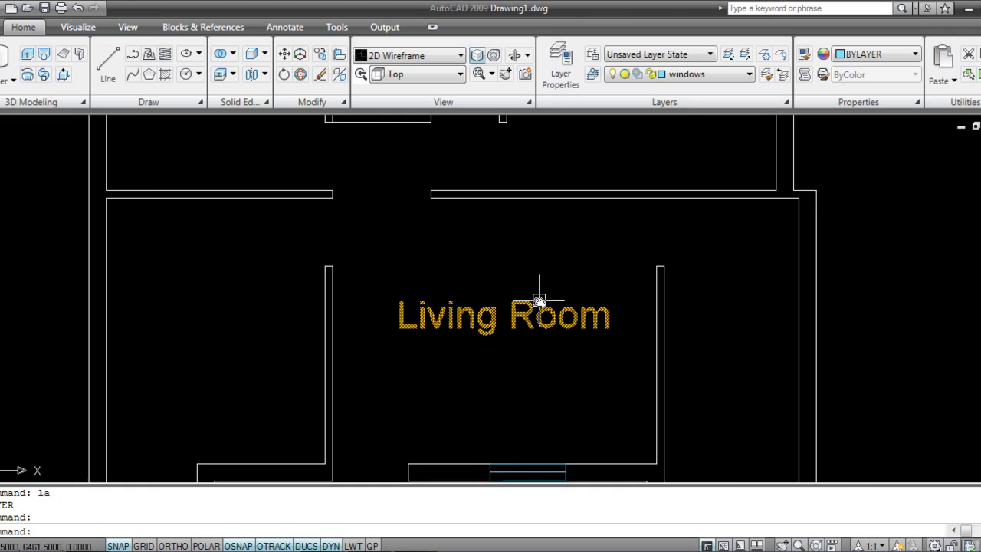
pyautogui.scroll(-2, 484, 294)
pyautogui.click(441, 75)
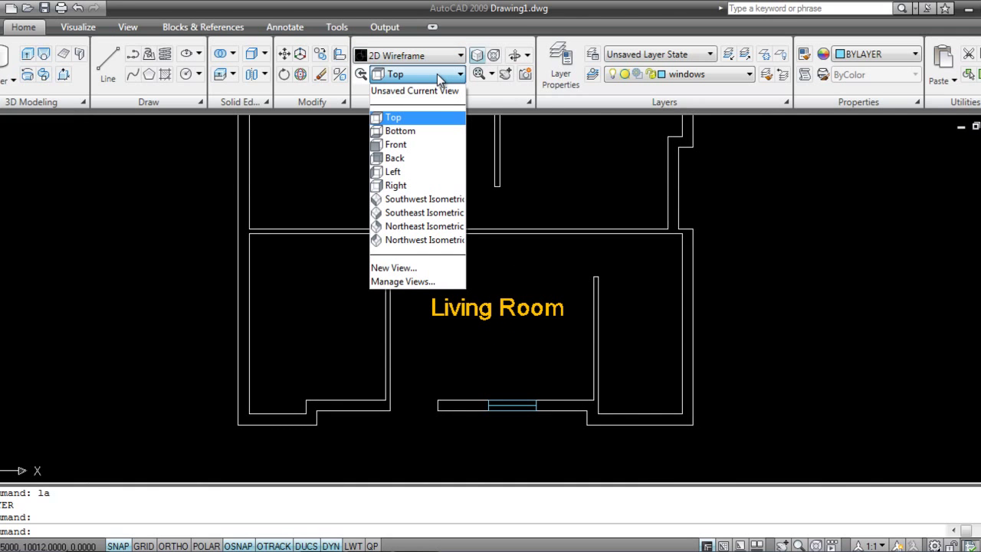
pyautogui.click(432, 212)
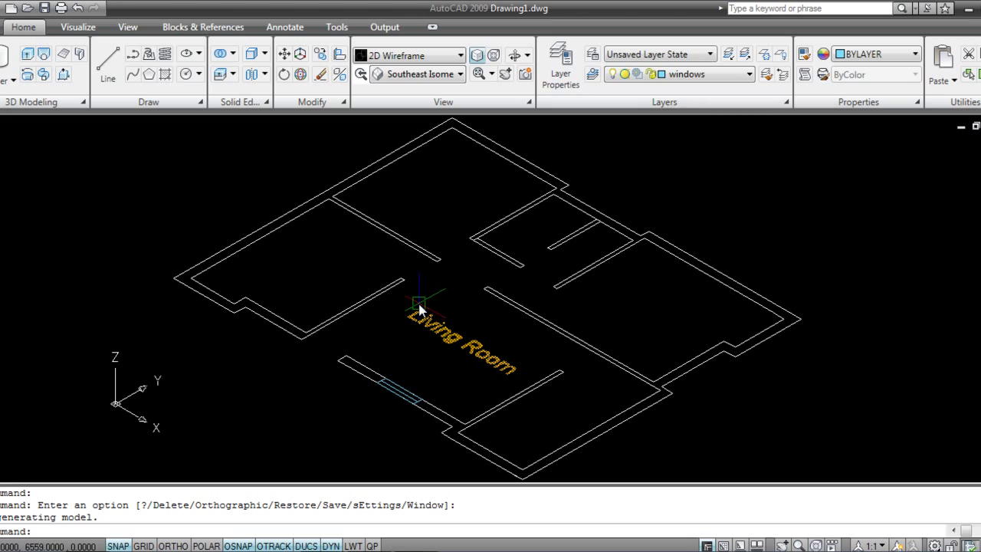
# Orbit and pan the floor plan with Press/Pull started.
pyautogui.keyDown('shift'); pyautogui.moveTo(343, 286); pyautogui.dragTo(381, 260, button='middle'); pyautogui.keyUp('shift')
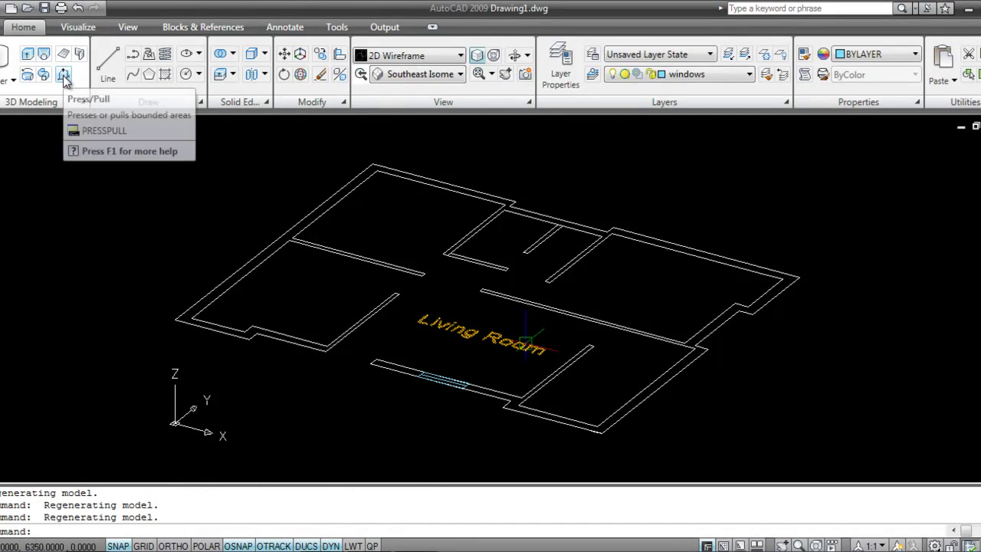
pyautogui.scroll(2, 110, 193)
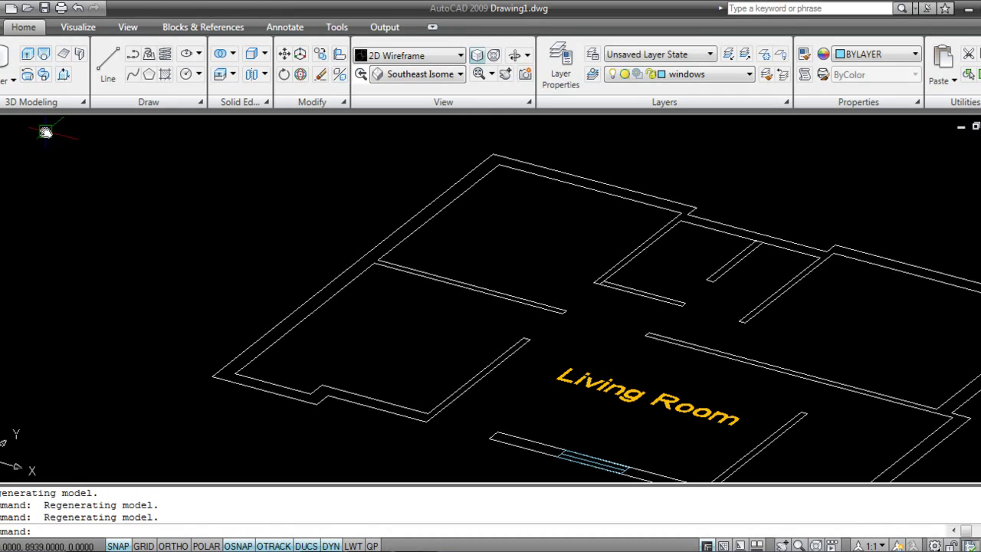
pyautogui.click(64, 80)
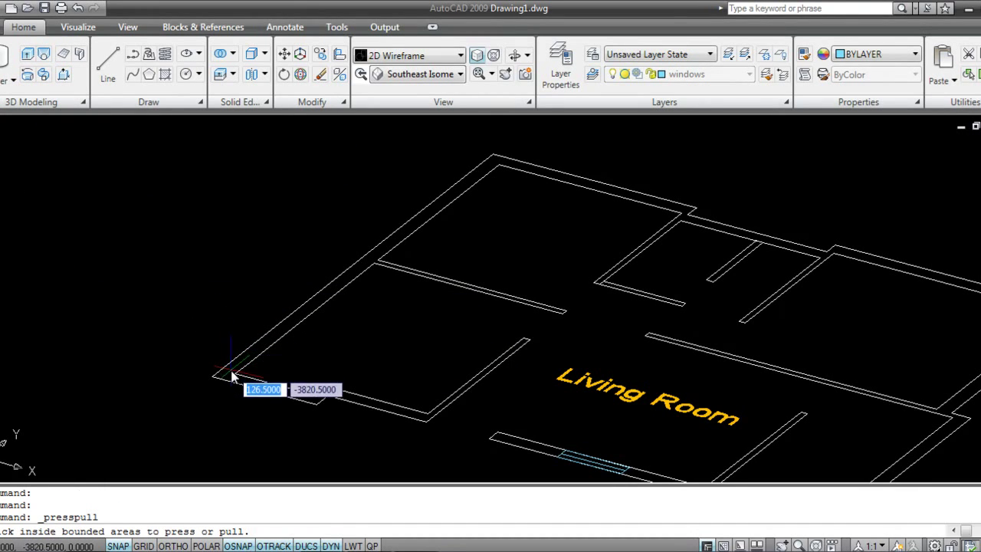
pyautogui.moveTo(242, 366); pyautogui.dragTo(228, 369, button='middle')
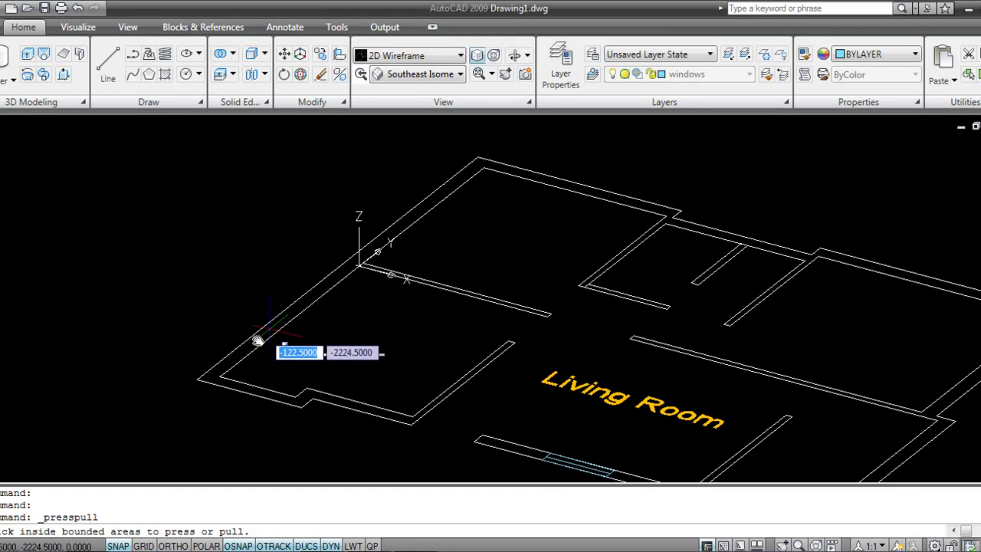
pyautogui.moveTo(283, 356); pyautogui.dragTo(227, 355, button='middle')
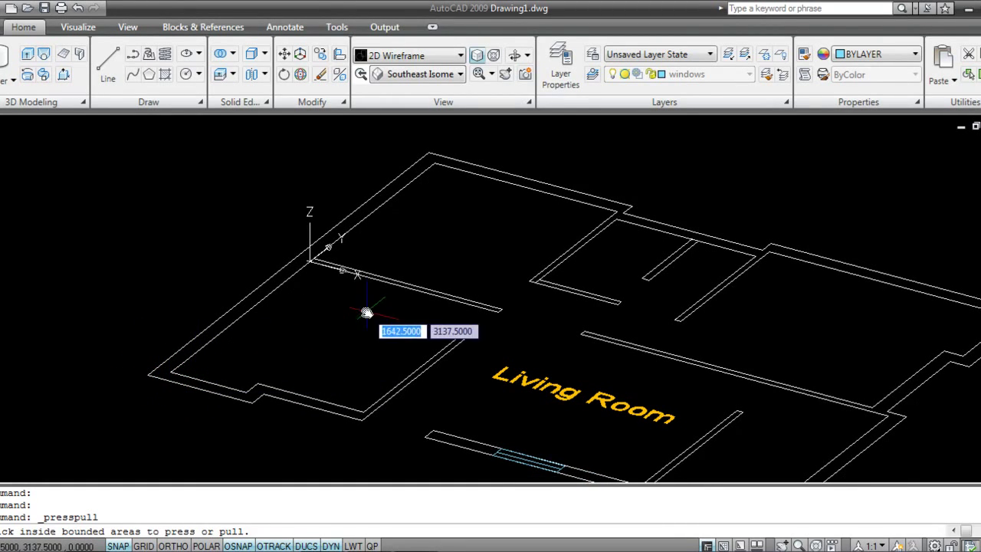
# Cancel Press/Pull and open the Layer Properties Manager with LA.
pyautogui.press('Return')
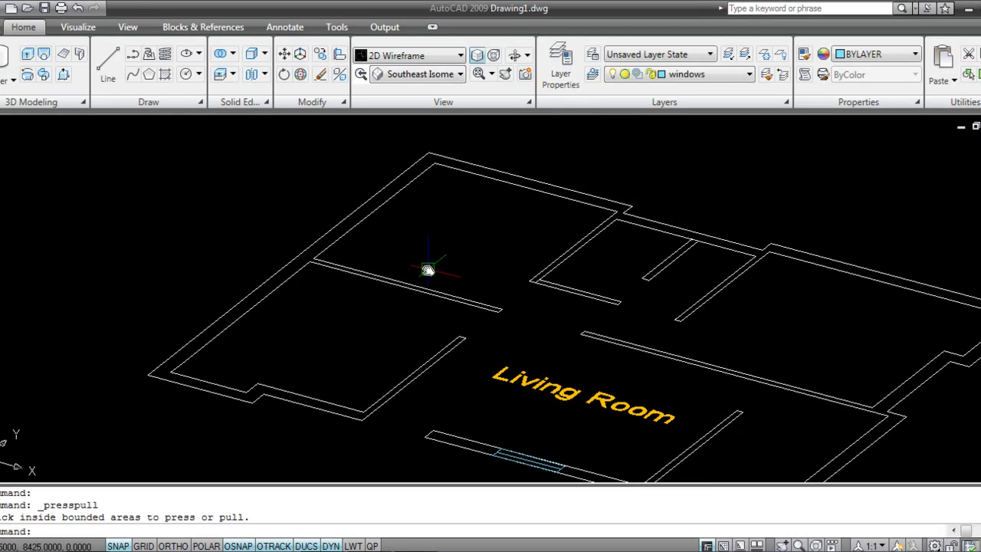
pyautogui.write('la')
pyautogui.press('Return')
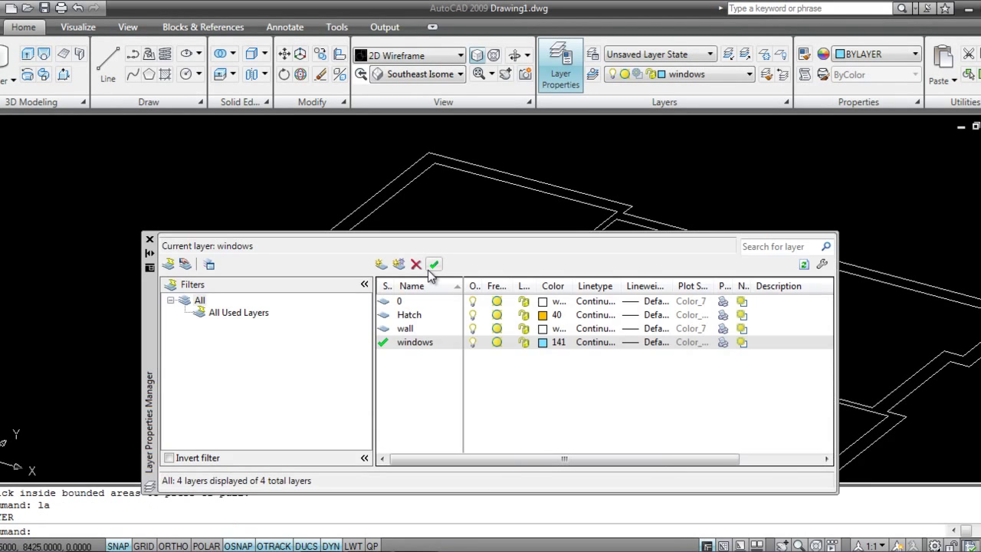
# Make wall the current layer and close the Layer Properties Manager.
pyautogui.click(406, 329)
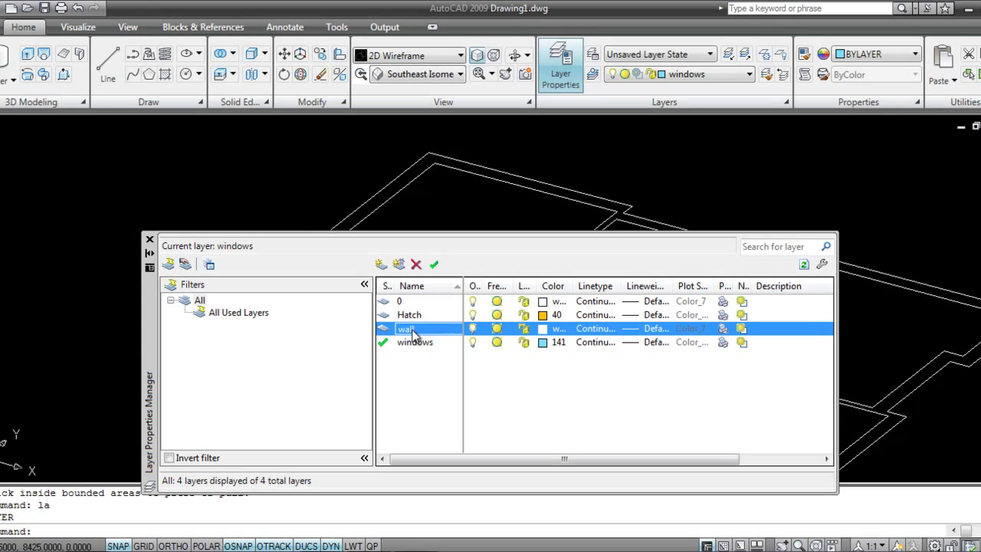
pyautogui.click(435, 264)
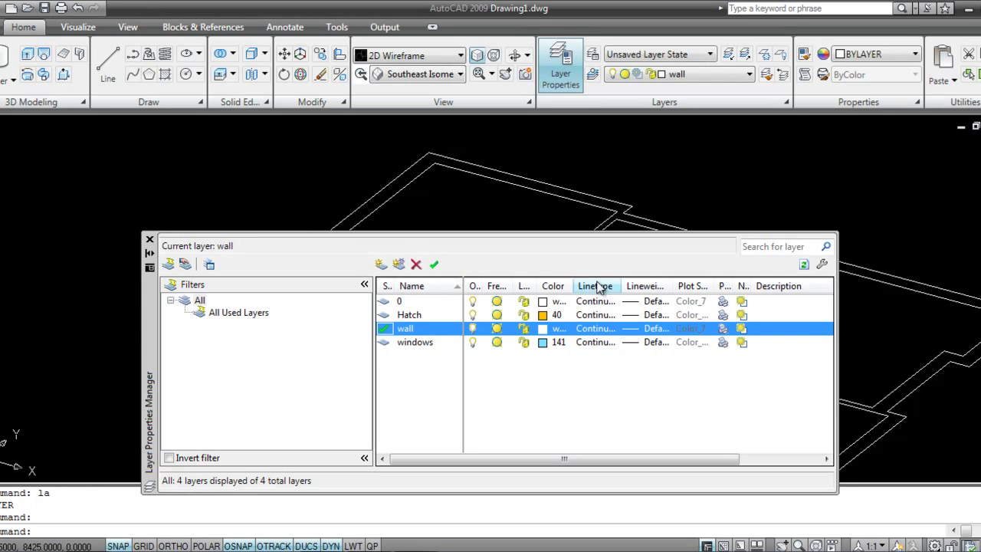
pyautogui.click(149, 241)
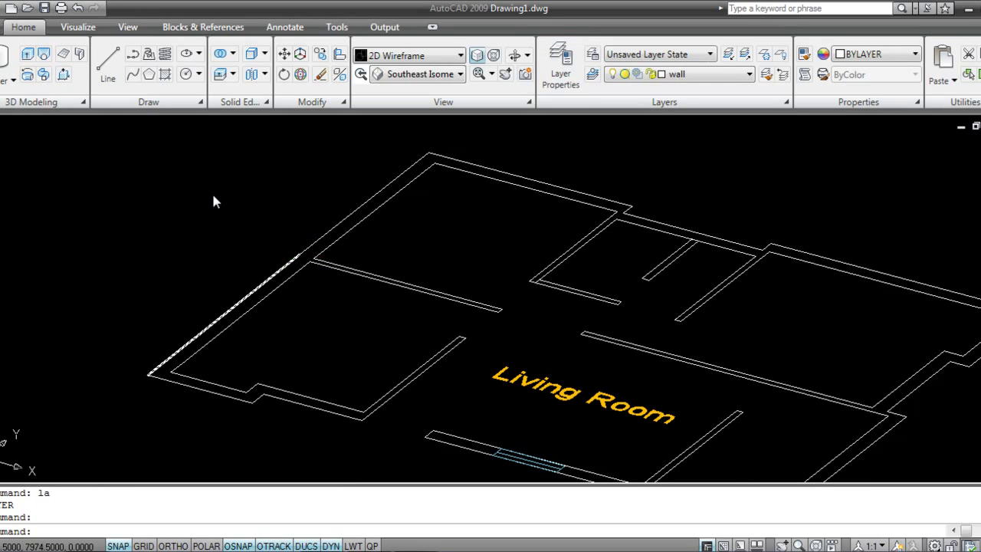
# Start Press/Pull on the walls, zoom around the plan, then cancel it.
pyautogui.click(65, 77)
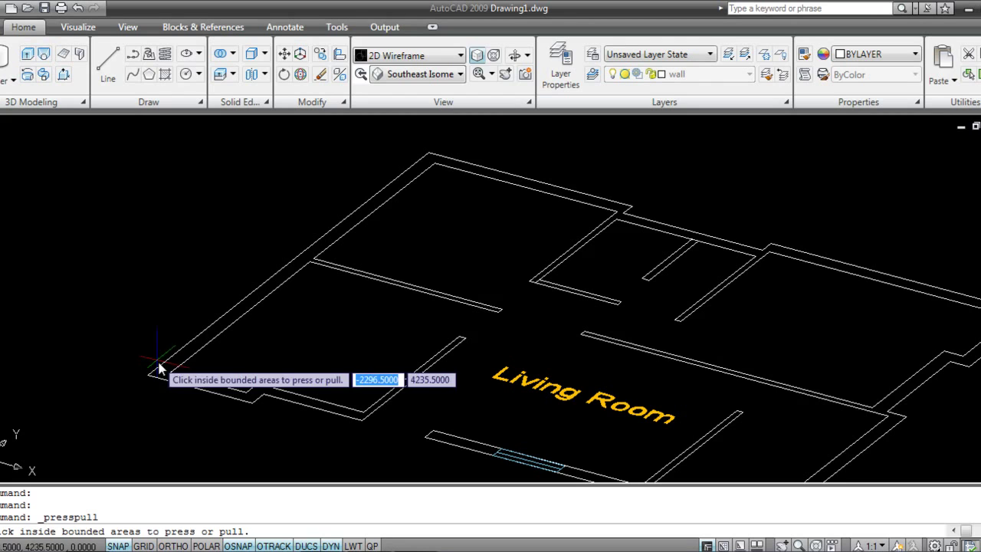
pyautogui.scroll(-4, 173, 371)
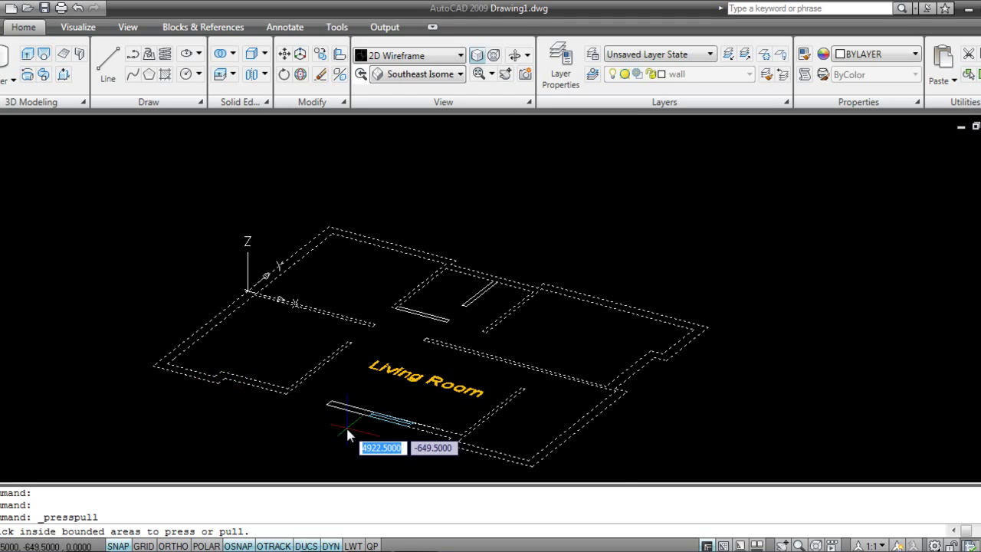
pyautogui.scroll(5, 414, 341)
pyautogui.scroll(5, 328, 324)
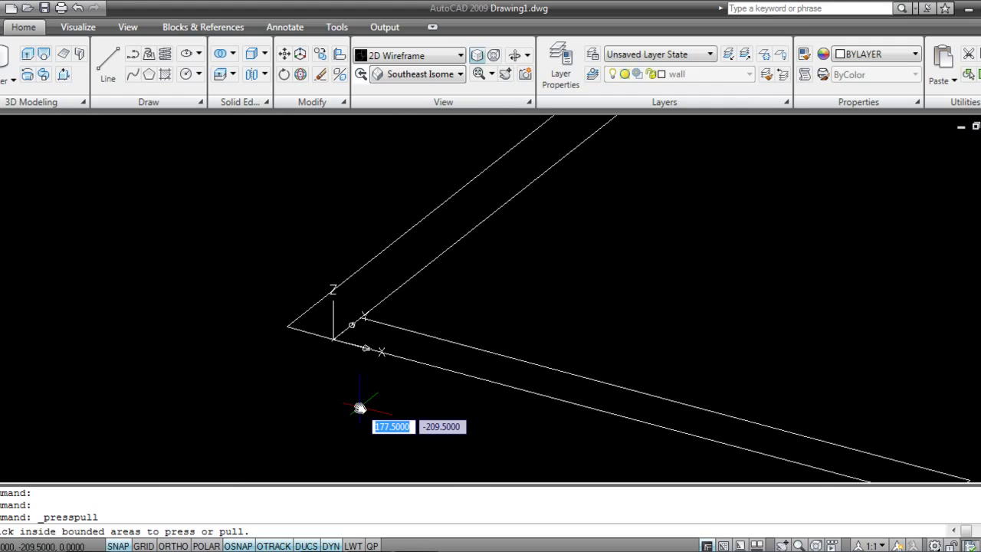
pyautogui.press('Escape')
pyautogui.scroll(-5, 409, 357)
pyautogui.scroll(-3, 196, 449)
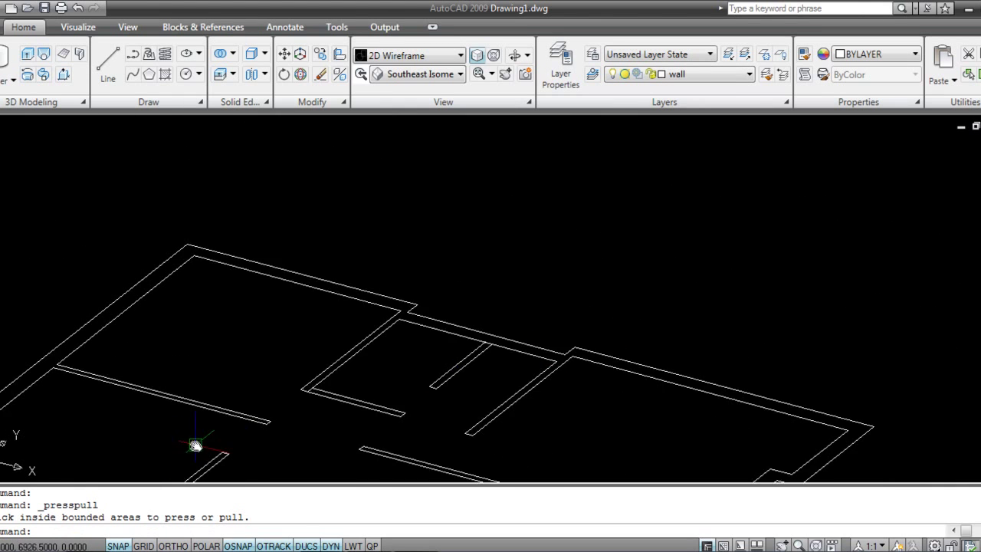
pyautogui.scroll(2, 412, 284)
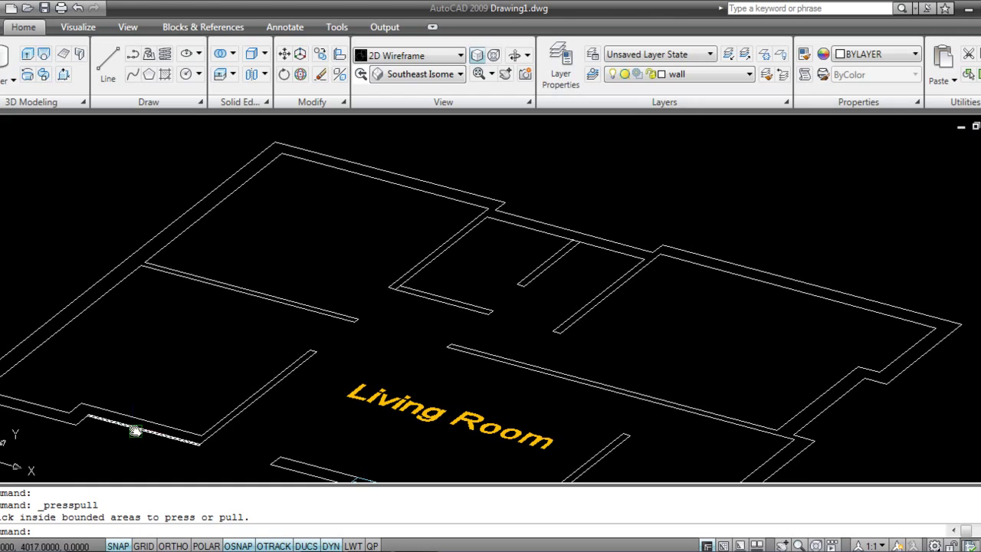
pyautogui.scroll(1, 132, 418)
pyautogui.scroll(-2, 98, 437)
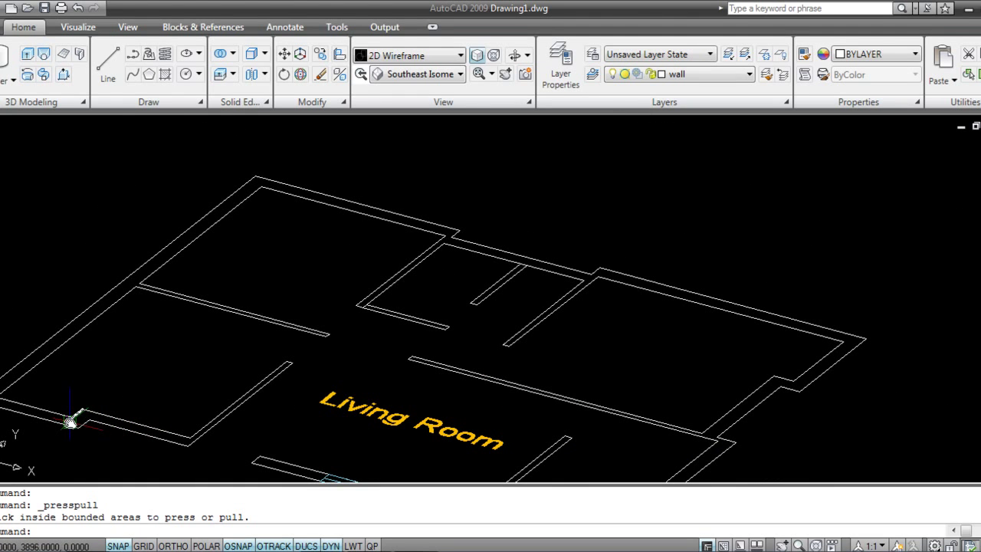
# Restart Press/Pull, reposition the plan, and switch to the Top preset view.
pyautogui.click(63, 75)
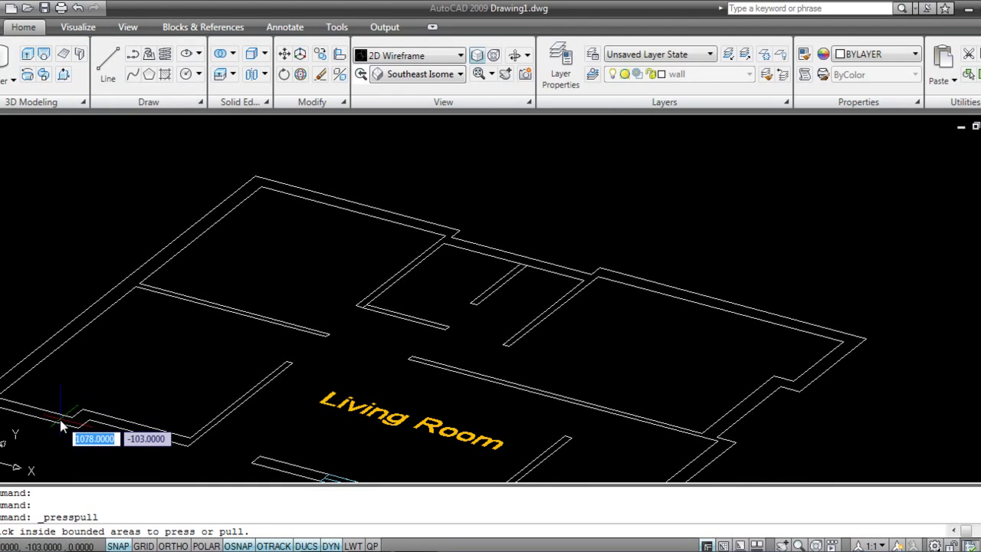
pyautogui.moveTo(268, 431); pyautogui.dragTo(274, 347, button='middle')
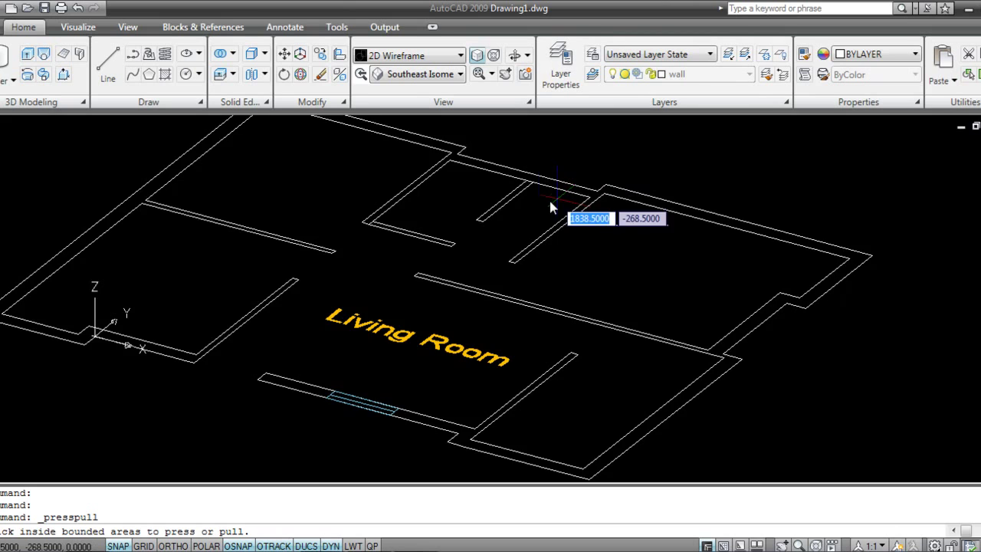
pyautogui.scroll(5, 548, 197)
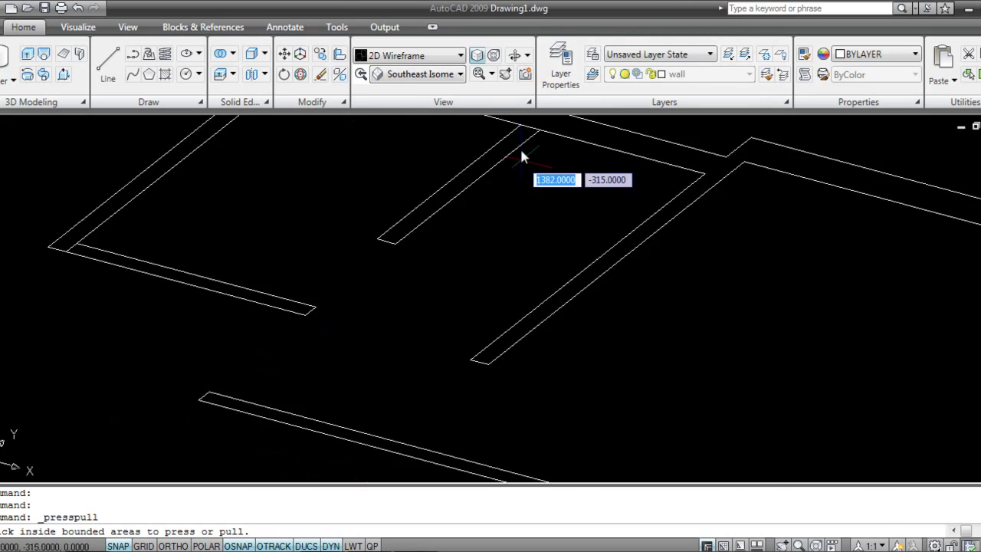
pyautogui.click(422, 75)
pyautogui.click(395, 119)
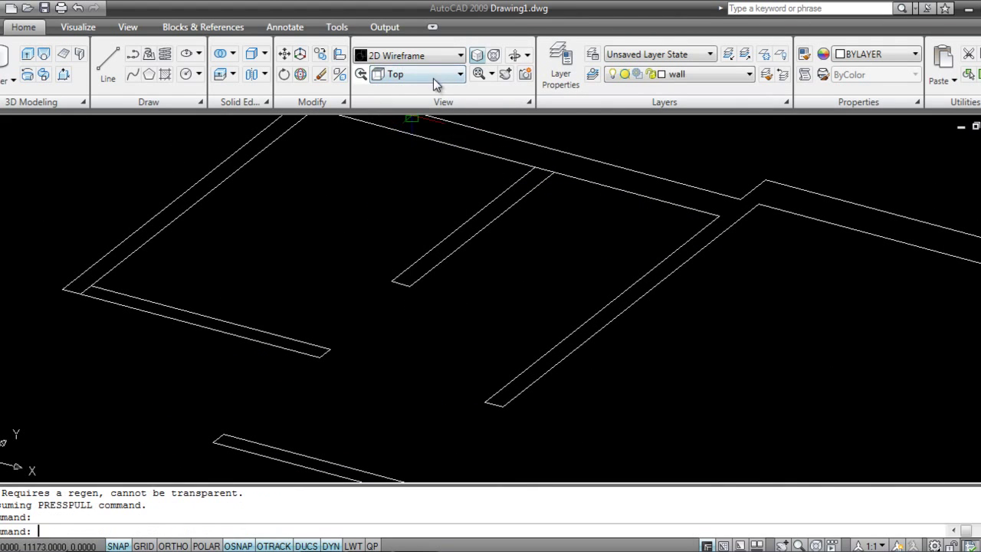
# Reapply the Top preset view and zoom in on the walls.
pyautogui.click(426, 75)
pyautogui.click(402, 120)
pyautogui.scroll(5, 464, 217)
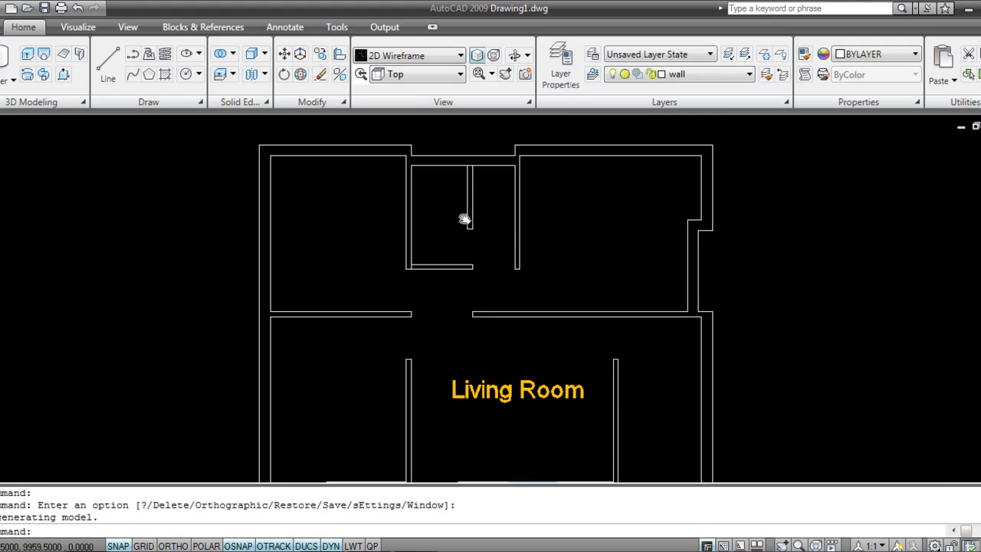
# Trim the wall segment between the verticals using four wall lines as cutting edges.
pyautogui.write('tr')
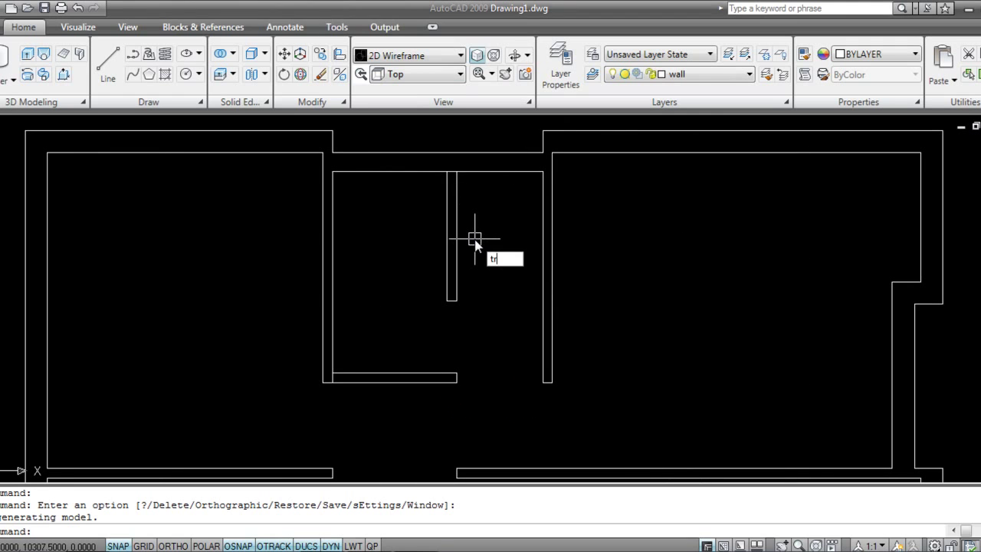
pyautogui.press('Return')
pyautogui.click(479, 212)
pyautogui.click(444, 153)
pyautogui.press('Return')
pyautogui.scroll(8, 450, 172)
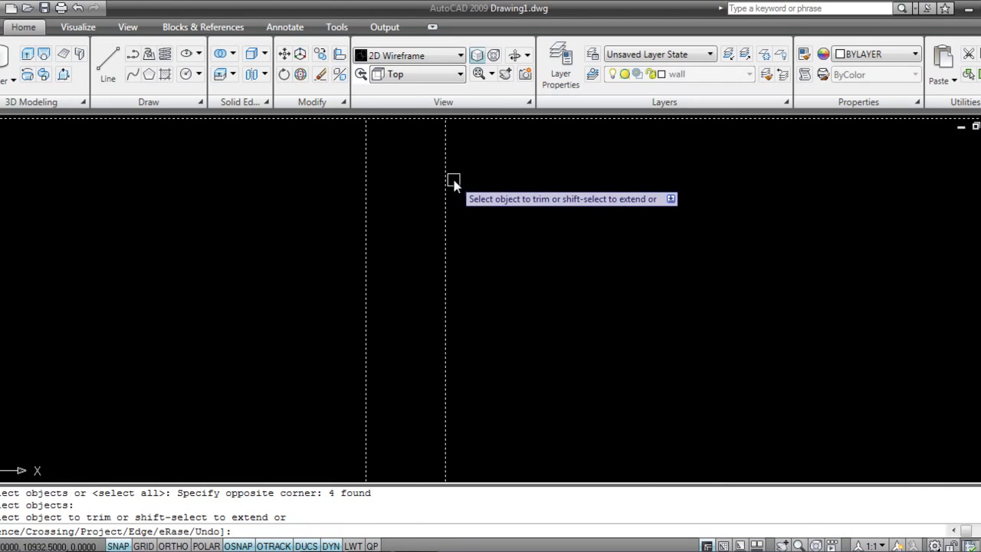
pyautogui.moveTo(416, 180); pyautogui.dragTo(422, 210, button='middle')
pyautogui.click(406, 199)
pyautogui.scroll(-4, 331, 378)
pyautogui.scroll(3, 558, 229)
pyautogui.press('Escape')
# Trim away the inner wall stub at the wall corner.
pyautogui.write('tr')
pyautogui.press('Return')
pyautogui.click(444, 386)
pyautogui.click(369, 315)
pyautogui.press('Return')
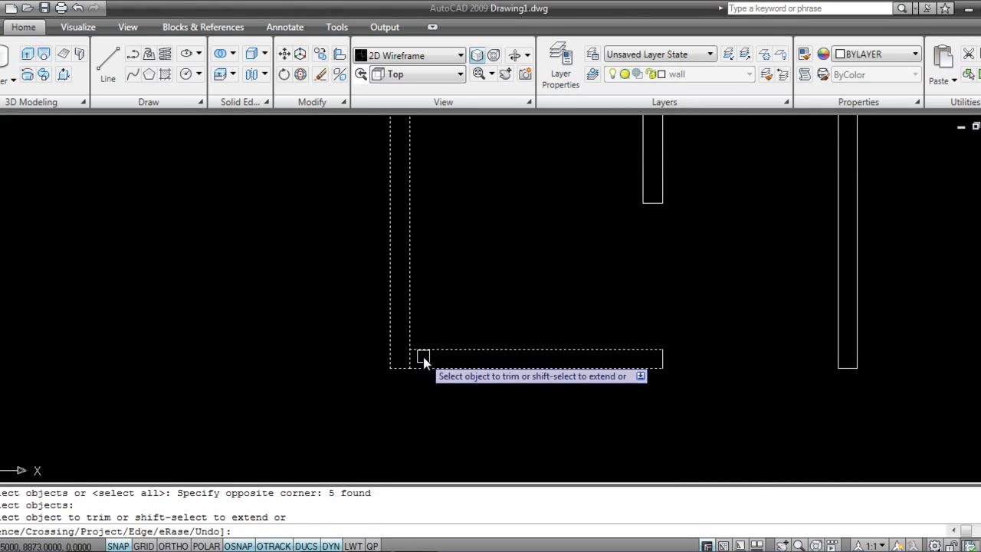
pyautogui.click(409, 360)
pyautogui.press('Escape')
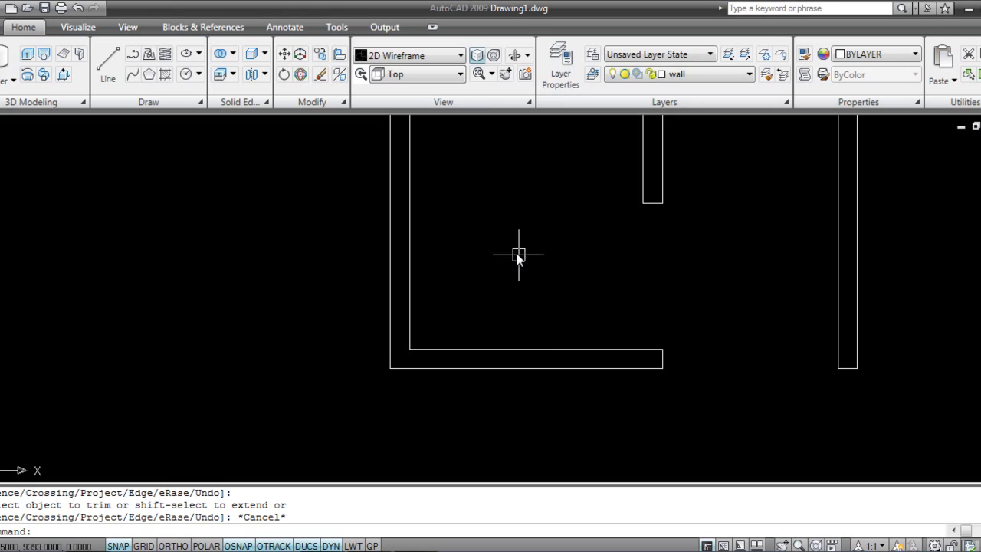
pyautogui.click(417, 74)
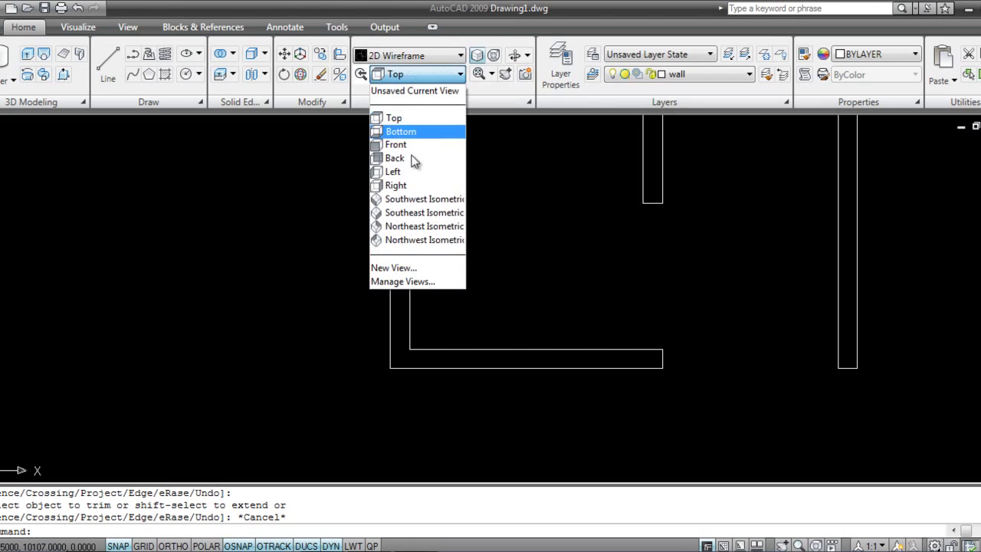
# Switch to Southeast Isometric and try Press/Pull inside the walls, then cancel it.
pyautogui.click(426, 212)
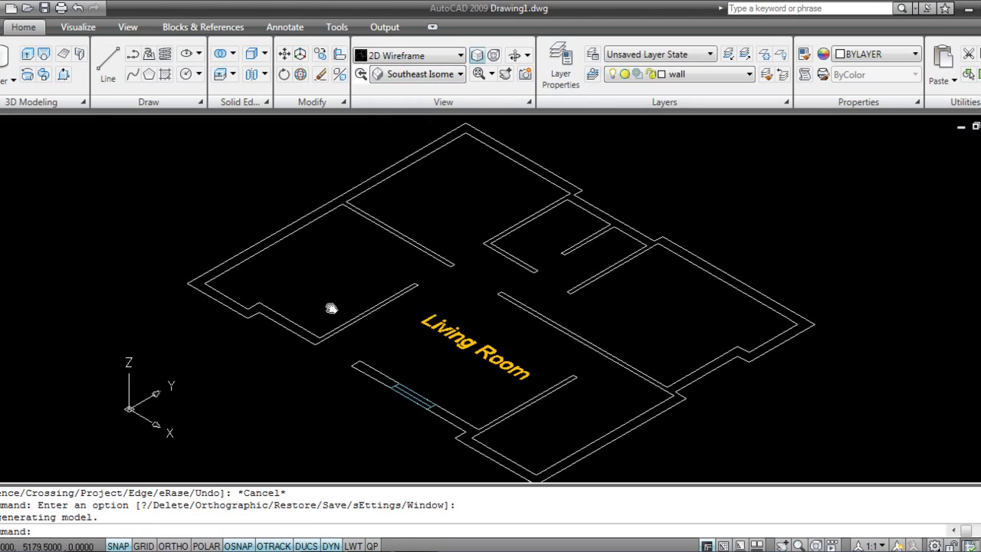
pyautogui.click(64, 76)
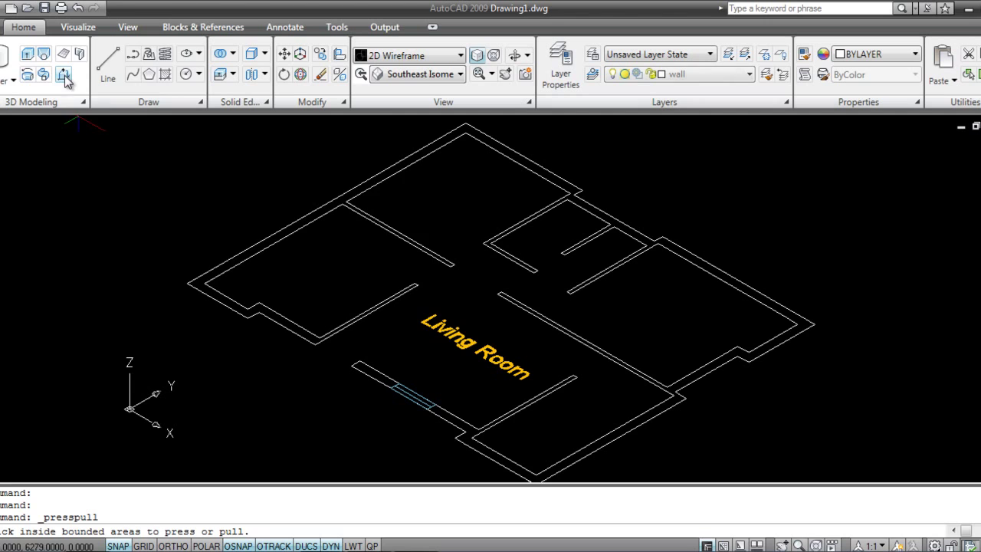
pyautogui.click(307, 342)
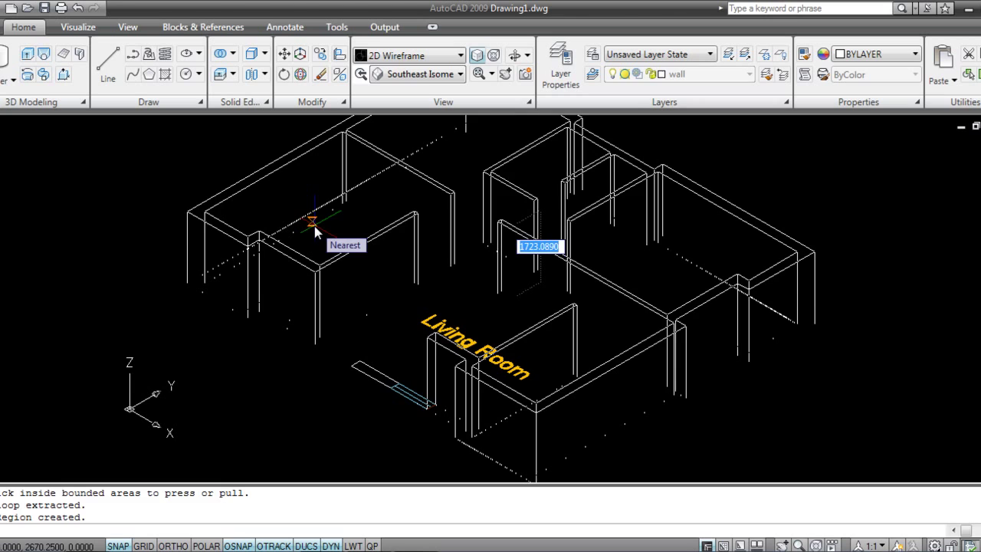
pyautogui.press('Escape')
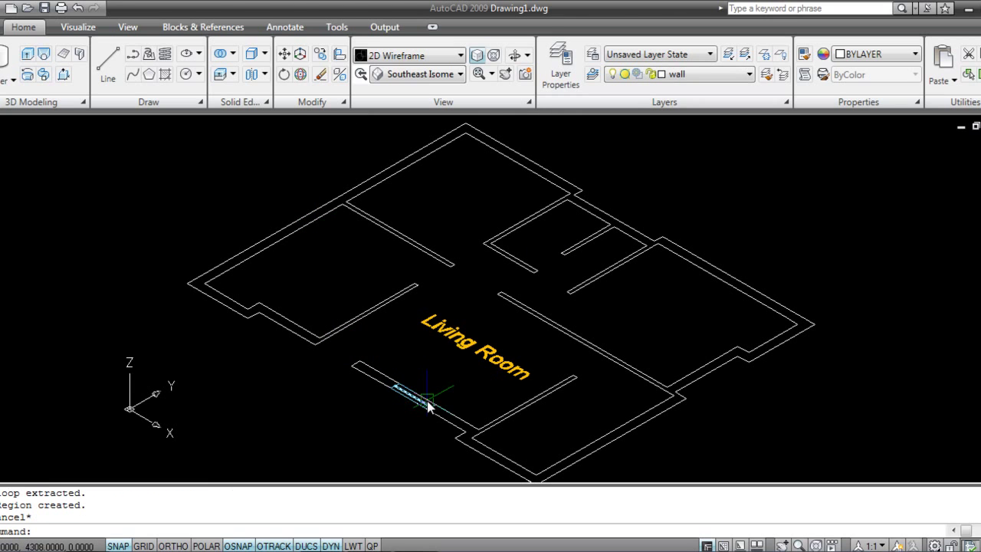
# Open the Layer Properties Manager again with LA.
pyautogui.scroll(2, 415, 410)
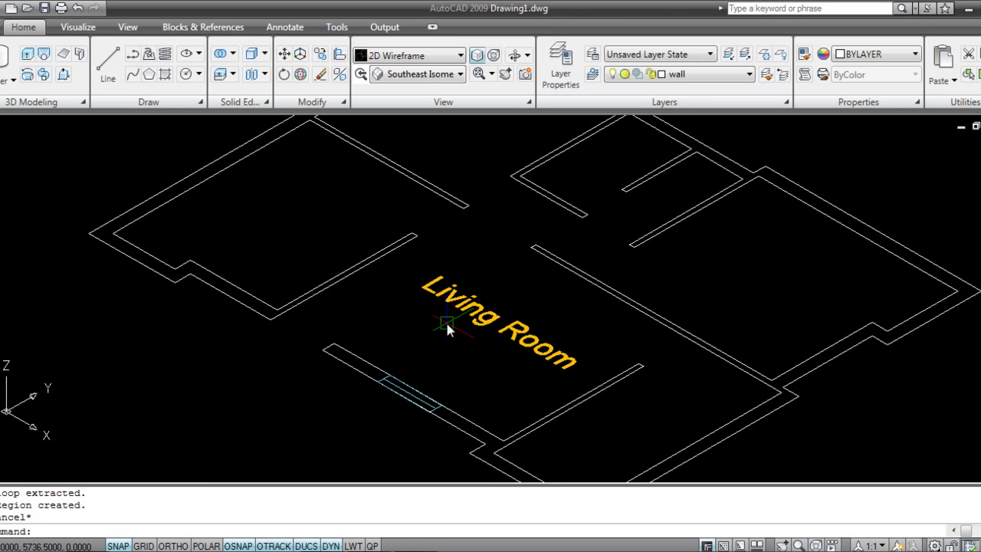
pyautogui.write('la')
pyautogui.press('Return')
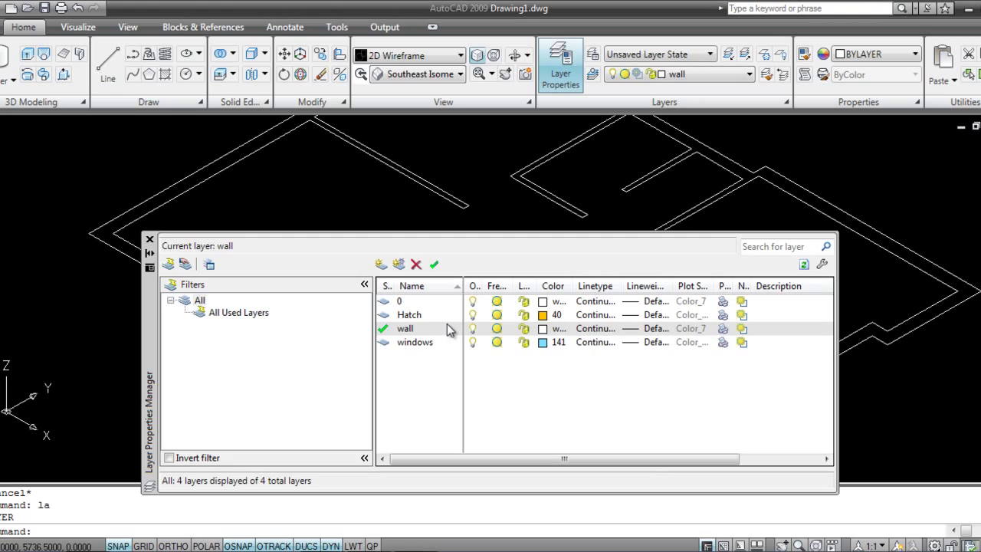
# Turn off the windows and Hatch layers and close the layer manager.
pyautogui.doubleClick(427, 342)
pyautogui.click(472, 343)
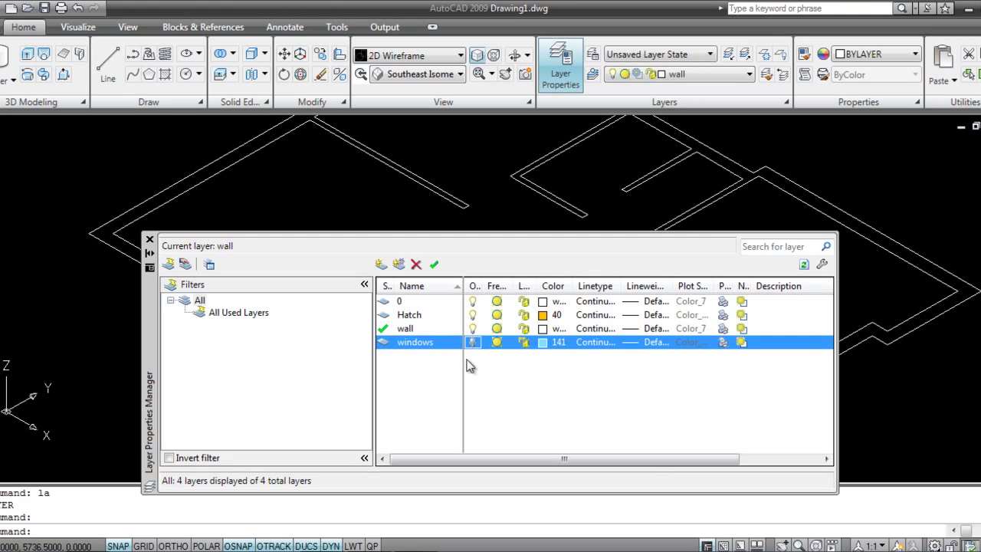
pyautogui.click(473, 315)
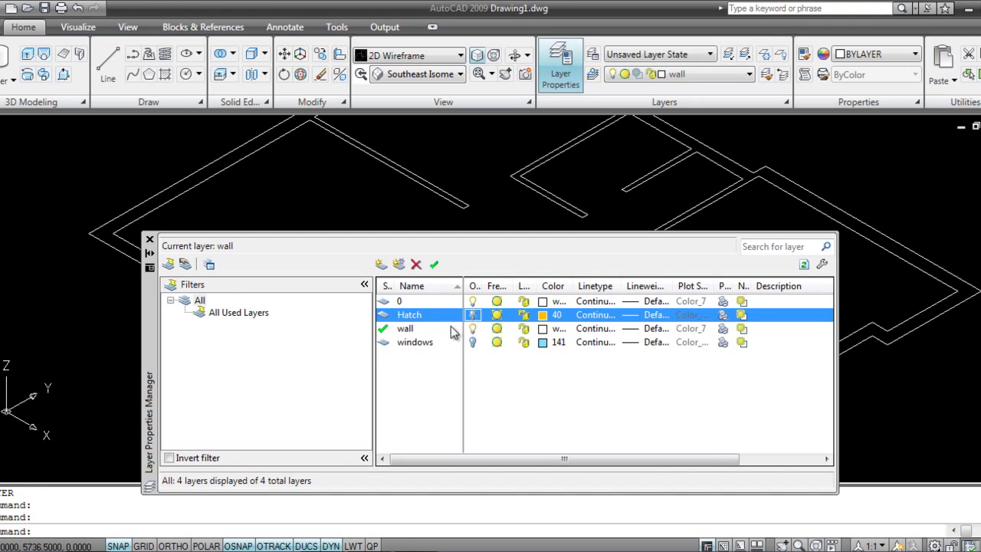
pyautogui.click(149, 242)
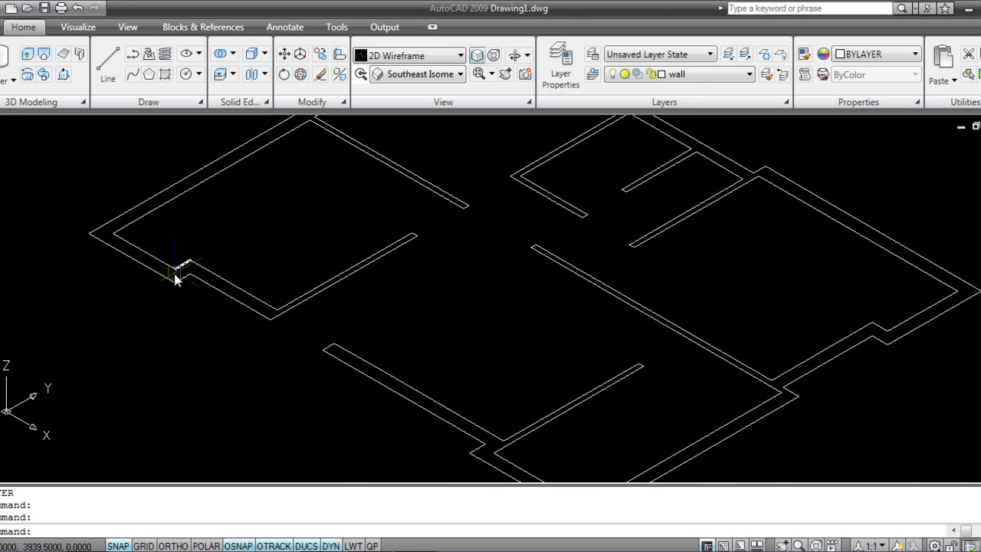
# Reframe the isometric plan and start Press/Pull on the wall area.
pyautogui.scroll(2, 529, 315)
pyautogui.moveTo(528, 315); pyautogui.dragTo(430, 363, button='middle')
pyautogui.scroll(-2, 468, 387)
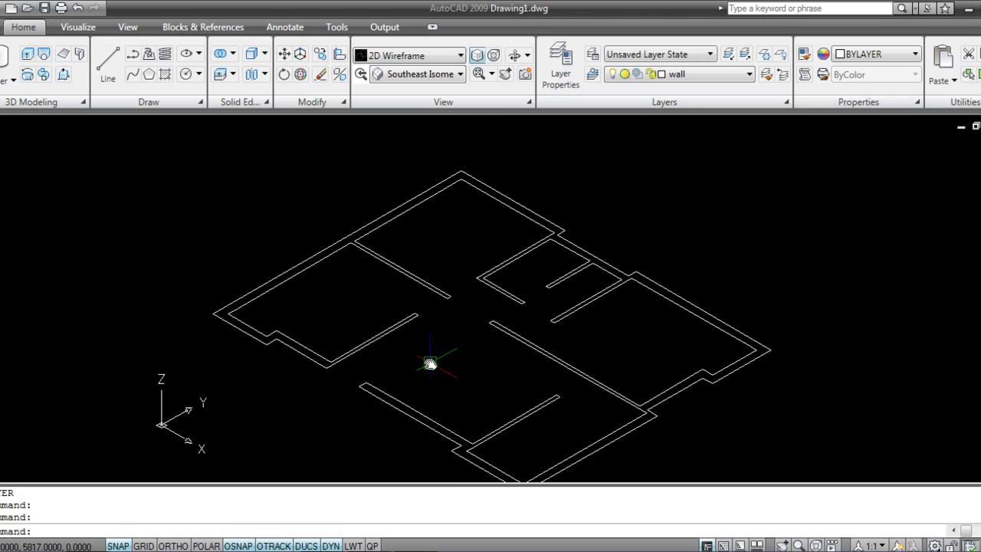
pyautogui.moveTo(435, 370); pyautogui.dragTo(458, 331, button='middle')
pyautogui.scroll(1, 350, 328)
pyautogui.scroll(1, 436, 311)
pyautogui.scroll(-3, 459, 336)
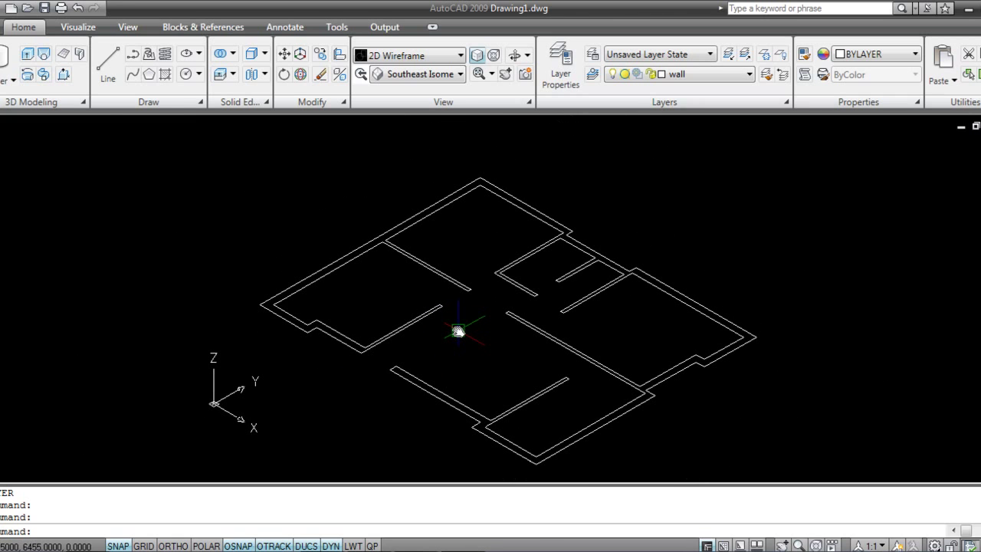
pyautogui.click(63, 74)
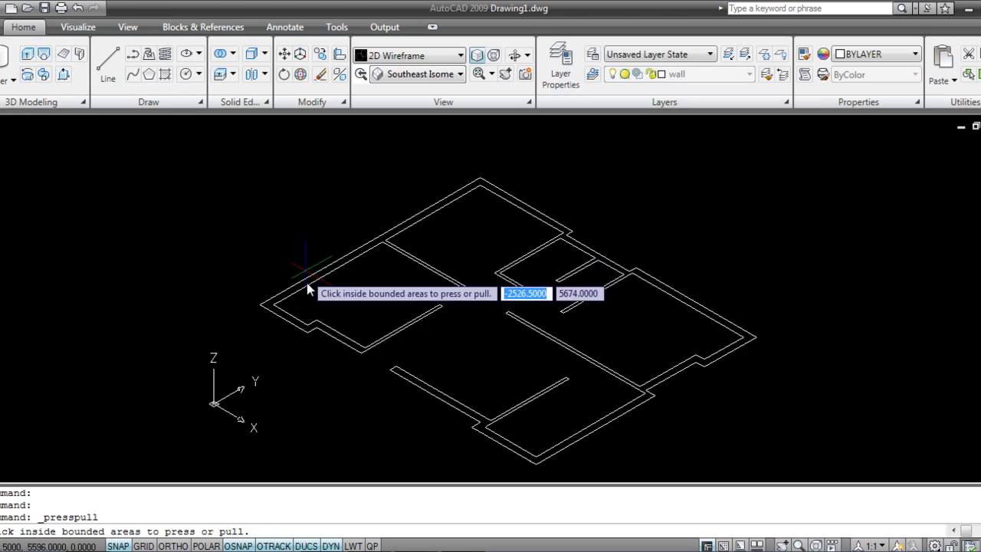
pyautogui.click(305, 326)
# Press/pull the wall region up to a height of 3000.
pyautogui.click(304, 324)
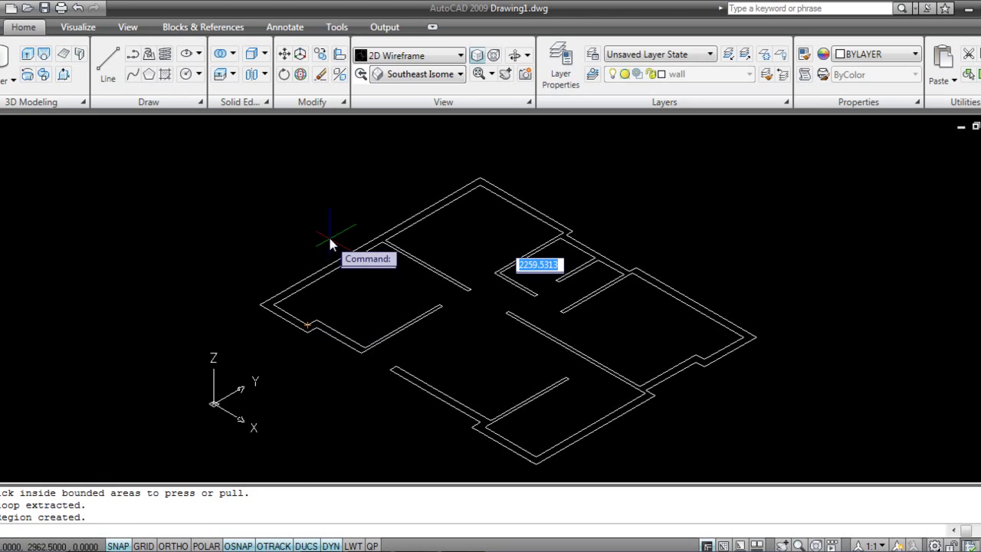
pyautogui.write('30')
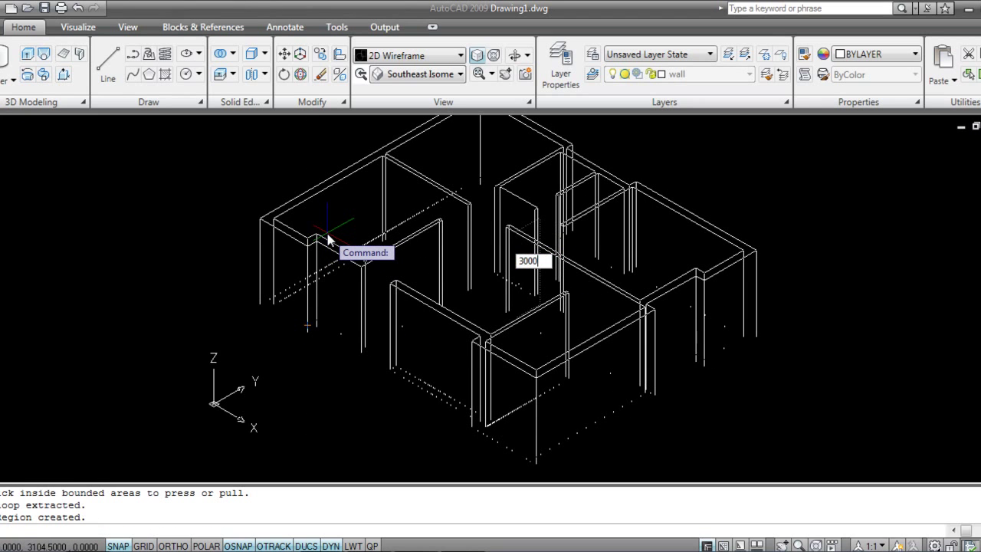
pyautogui.write('00')
pyautogui.press('Return')
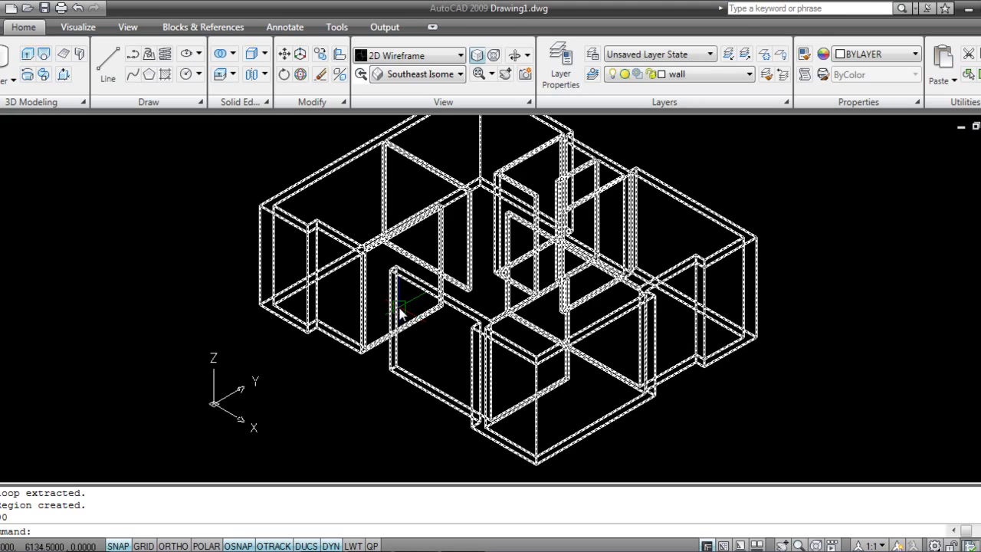
pyautogui.press('Escape')
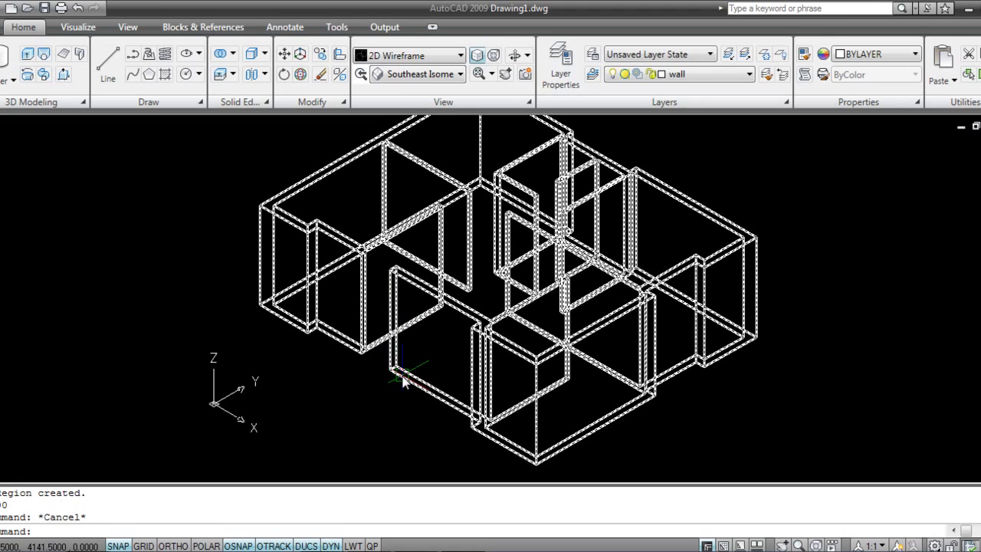
# Orbit the walls, preview them in Conceptual style, then return to 2D Wireframe.
pyautogui.moveTo(390, 367)
pyautogui.keyDown('shift'); pyautogui.mouseDown(button='middle')
pyautogui.moveTo(449, 346)
pyautogui.moveTo(439, 352)
pyautogui.mouseUp(button='middle'); pyautogui.keyUp('shift')
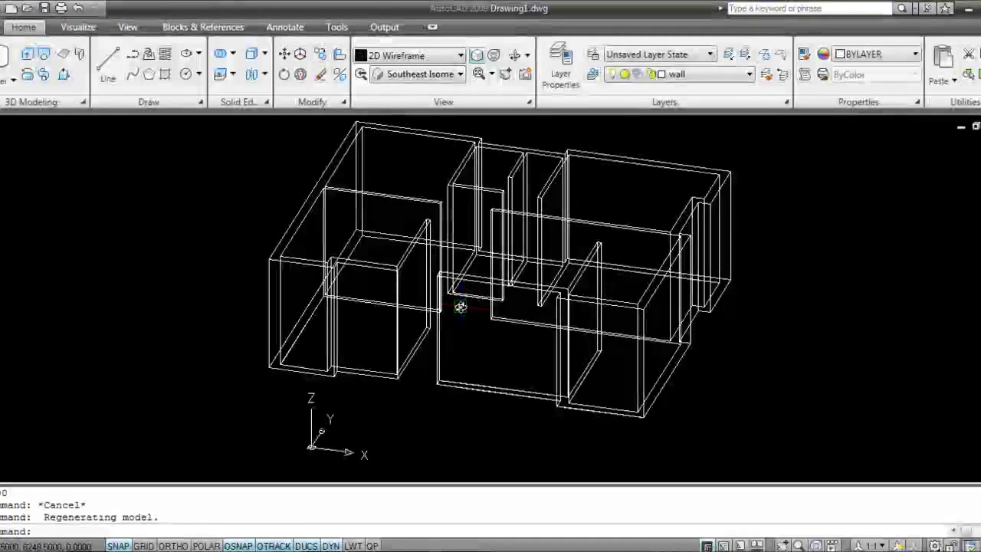
pyautogui.click(424, 57)
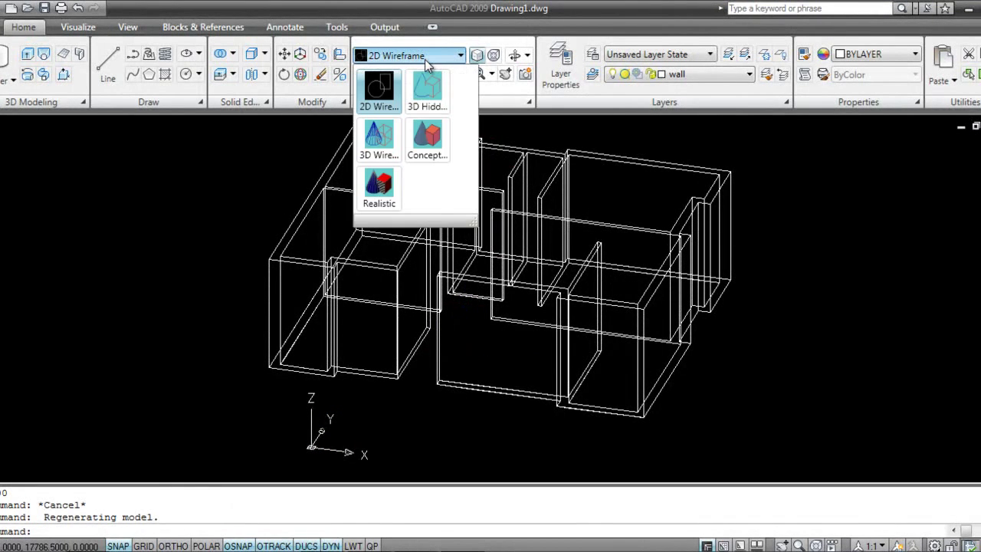
pyautogui.click(427, 136)
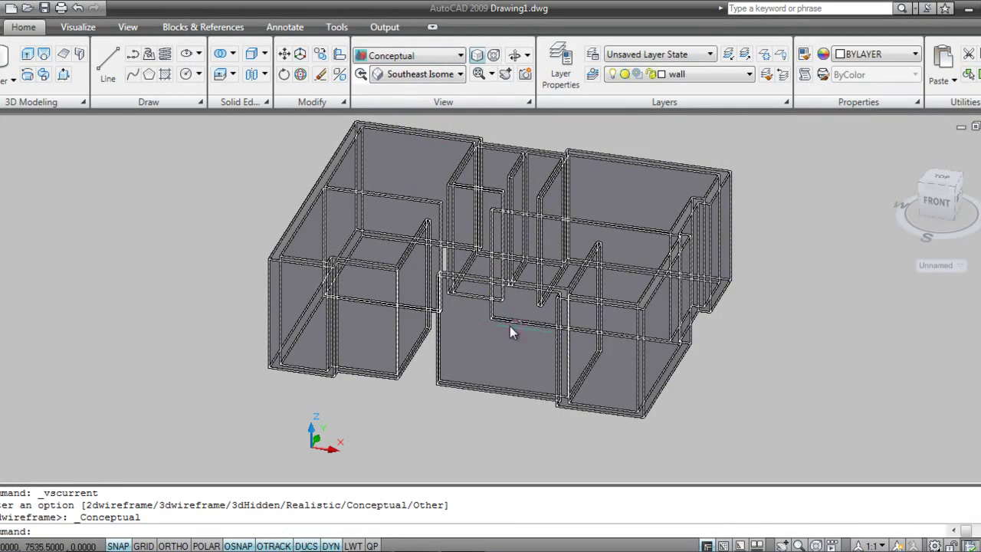
pyautogui.moveTo(501, 317)
pyautogui.keyDown('shift'); pyautogui.mouseDown(button='middle')
pyautogui.moveTo(444, 313)
pyautogui.moveTo(480, 280)
pyautogui.moveTo(528, 293)
pyautogui.moveTo(500, 318)
pyautogui.moveTo(501, 357)
pyautogui.moveTo(541, 284)
pyautogui.moveTo(468, 331)
pyautogui.mouseUp(button='middle'); pyautogui.keyUp('shift')
pyautogui.click(423, 157)
pyautogui.click(433, 60)
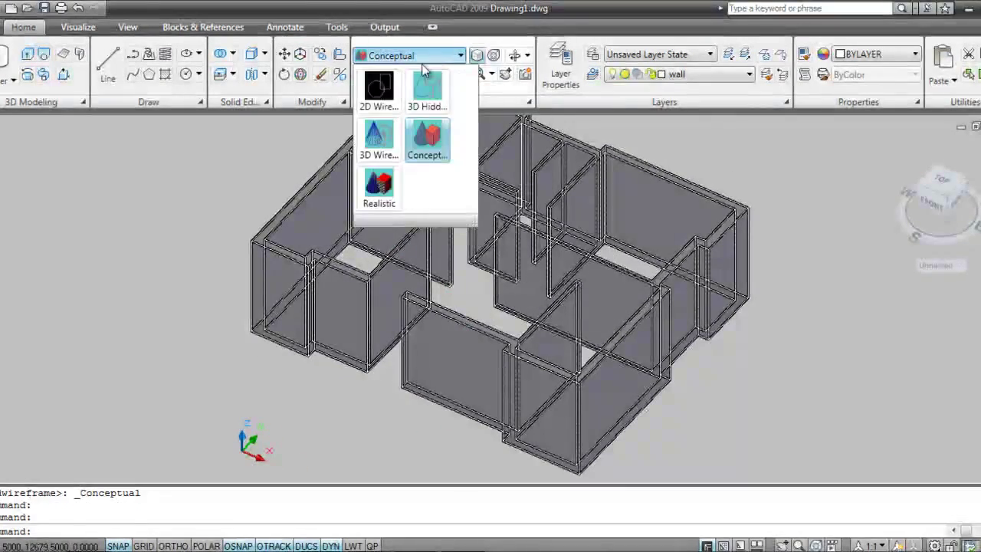
pyautogui.click(381, 101)
pyautogui.press('Escape')
pyautogui.keyDown('shift'); pyautogui.moveTo(455, 309); pyautogui.dragTo(492, 329, button='middle'); pyautogui.keyUp('shift')
pyautogui.scroll(3, 527, 337)
pyautogui.press('Escape')
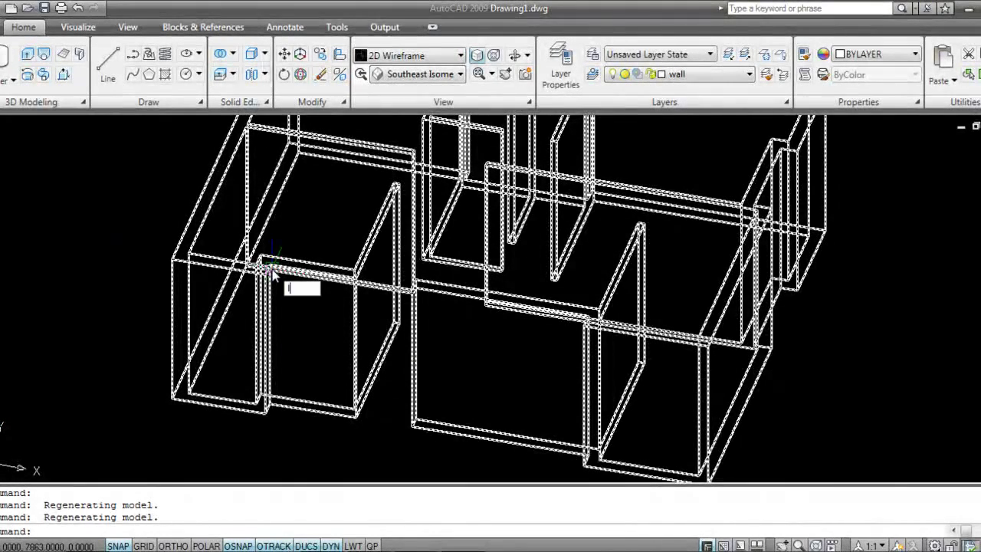
# Turn the windows layer back on from the Layer Properties Manager.
pyautogui.write('la')
pyautogui.press('Return')
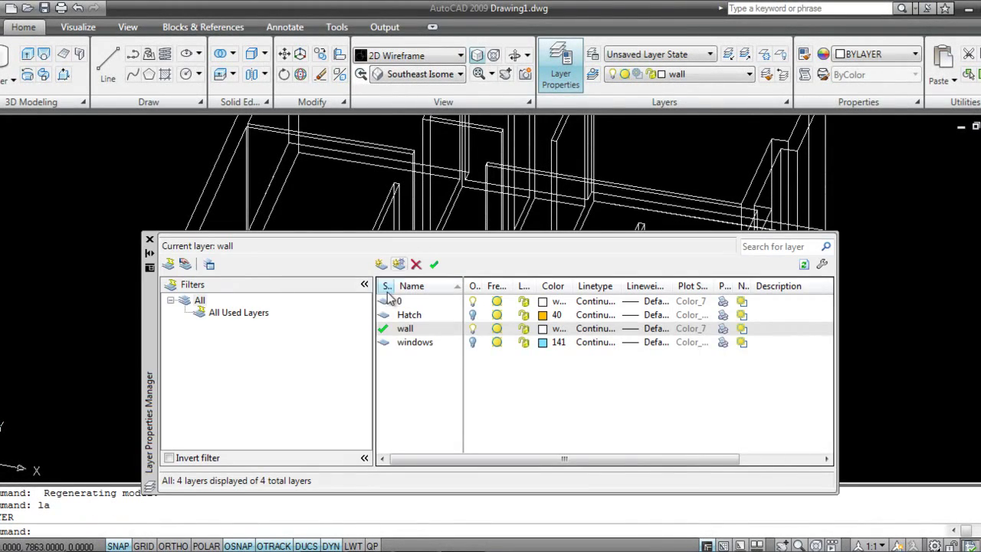
pyautogui.click(474, 344)
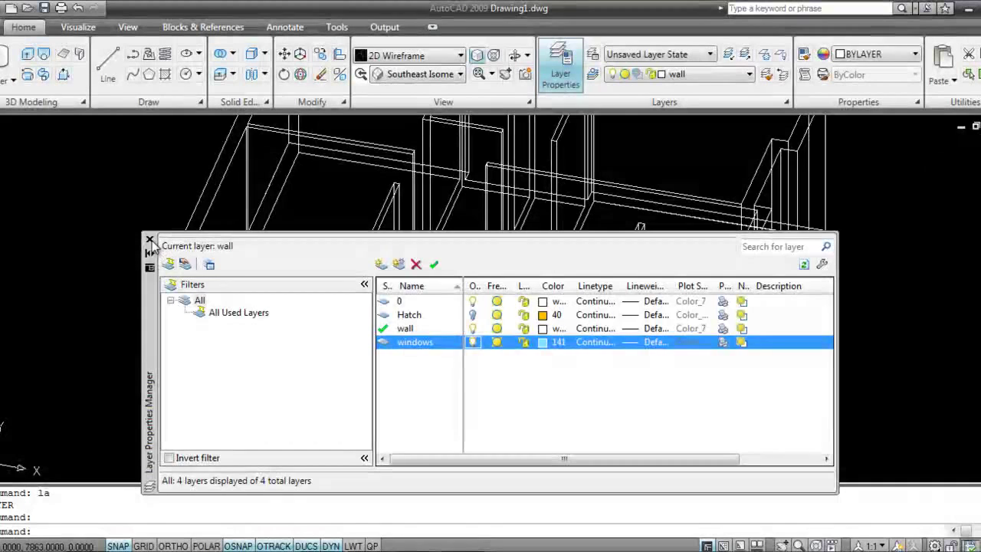
pyautogui.click(150, 239)
# Zoom in on the window at the wall base and start a line with L.
pyautogui.moveTo(448, 366); pyautogui.dragTo(465, 367, button='middle')
pyautogui.scroll(3, 465, 367)
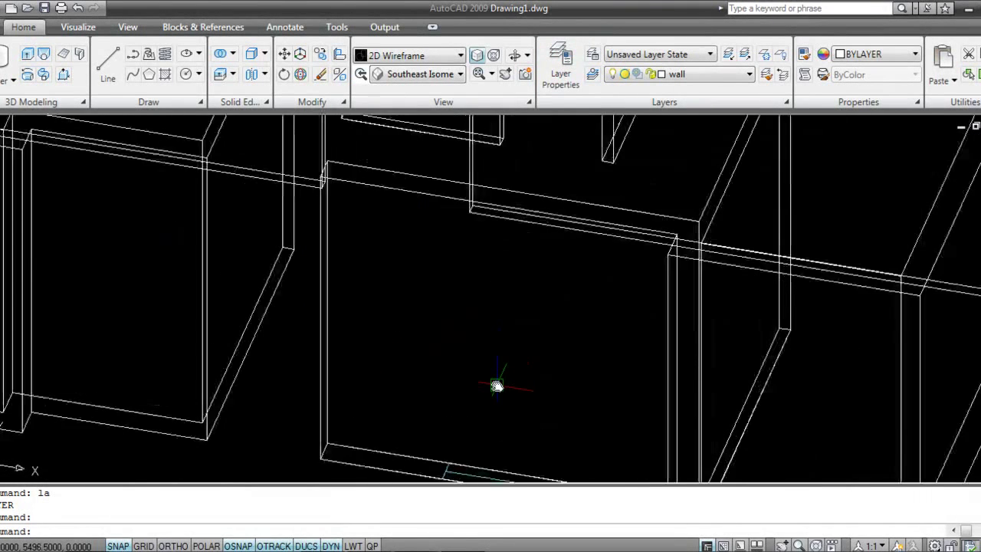
pyautogui.write('l')
pyautogui.press('Return')
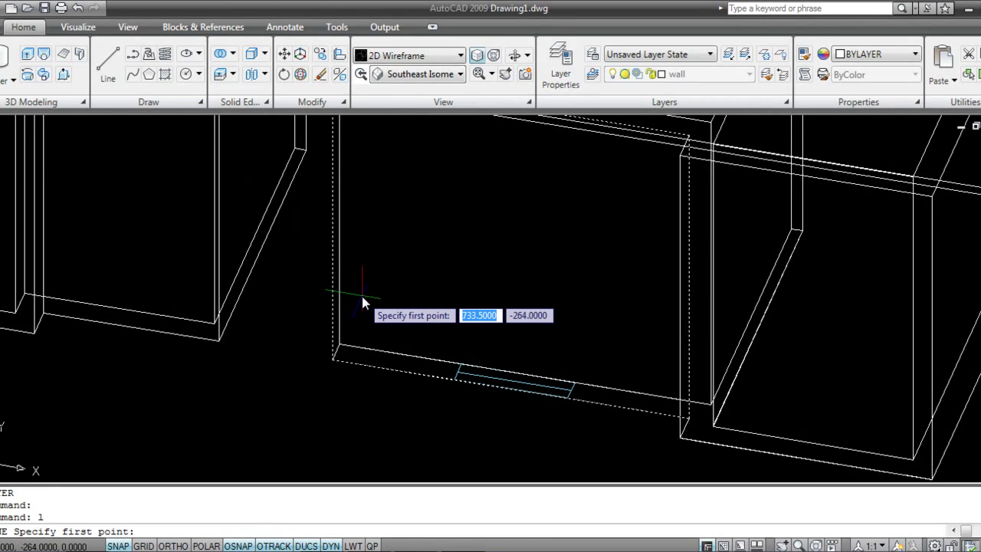
# Draw a 1000-unit vertical line from the window segment's endpoint with Ortho on.
pyautogui.scroll(-2, 362, 298)
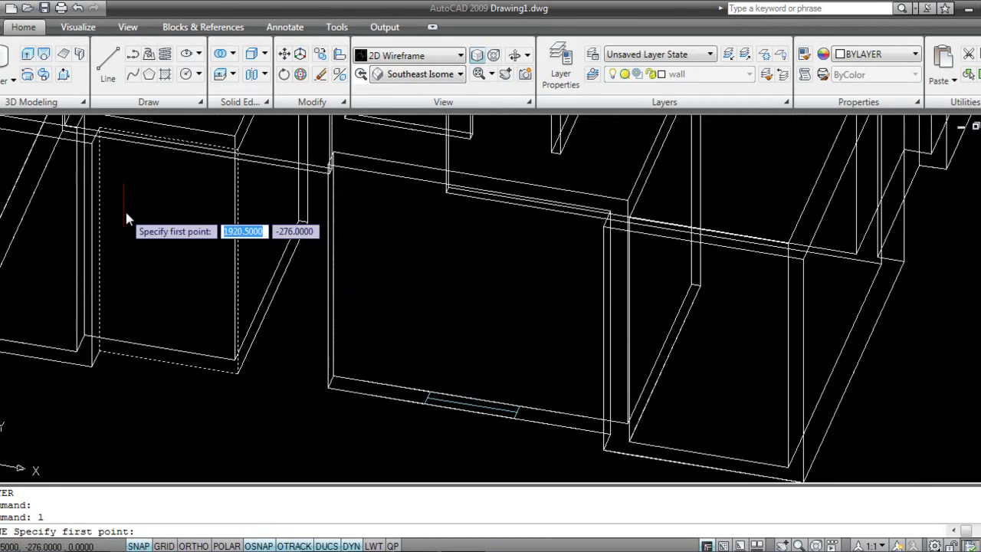
pyautogui.click(425, 403)
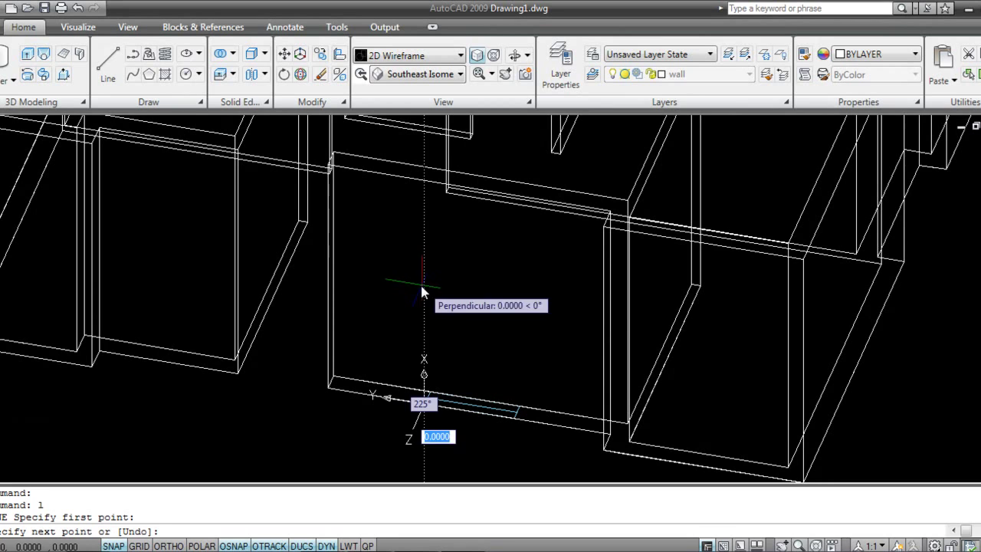
pyautogui.press('F8')
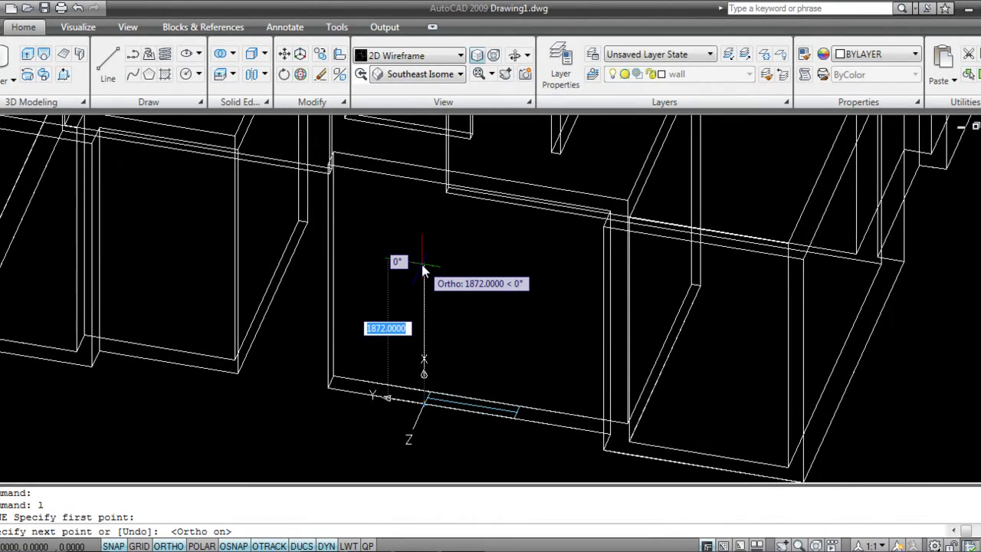
pyautogui.write('10')
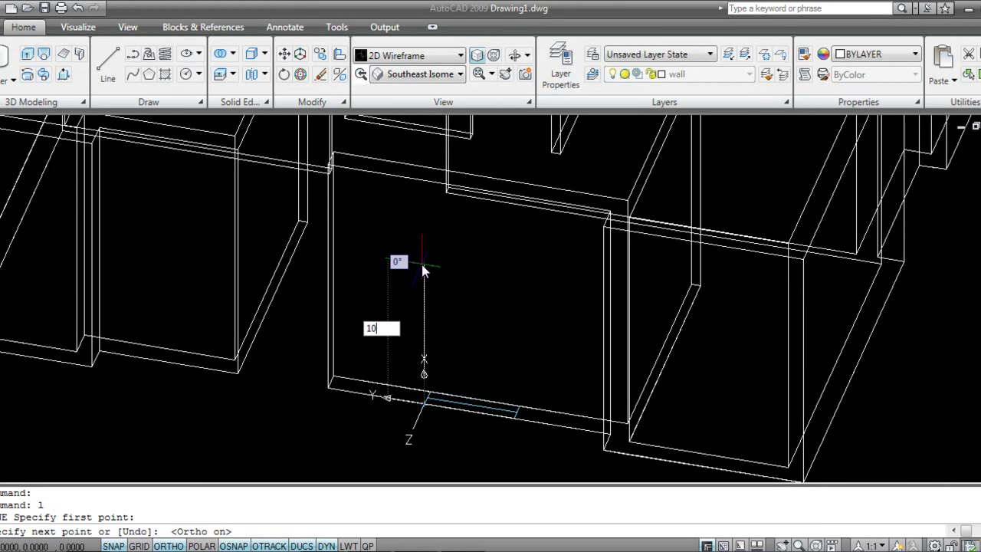
pyautogui.write('00')
pyautogui.press('Return')
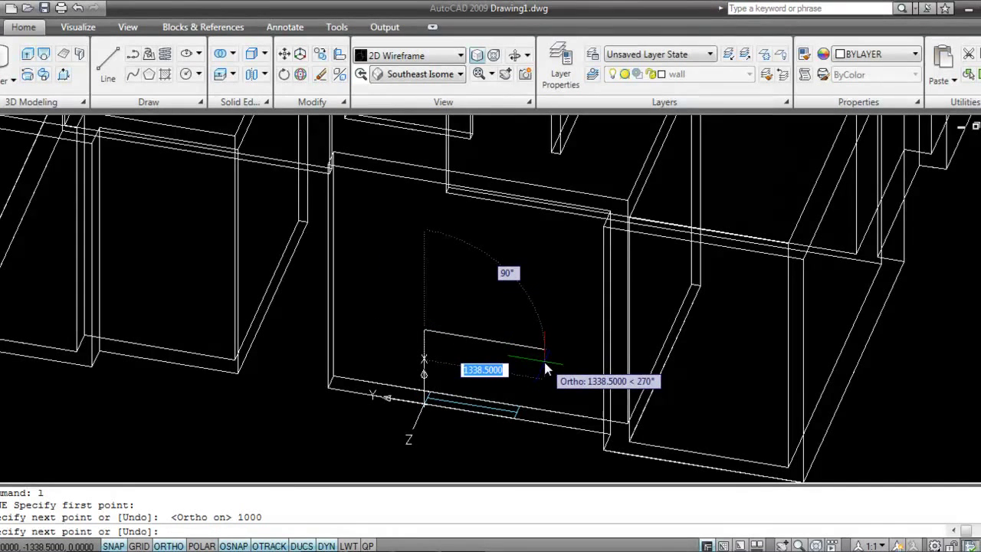
pyautogui.press('Escape')
# Recentre the view, start a DIST measurement from the wall corner, then cancel it.
pyautogui.scroll(2, 519, 390)
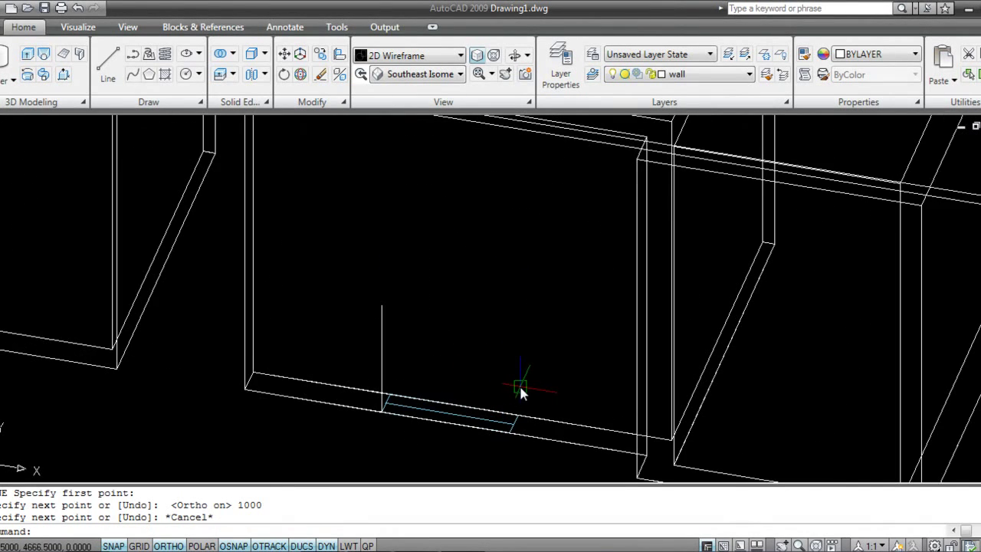
pyautogui.moveTo(509, 370); pyautogui.dragTo(435, 350, button='middle')
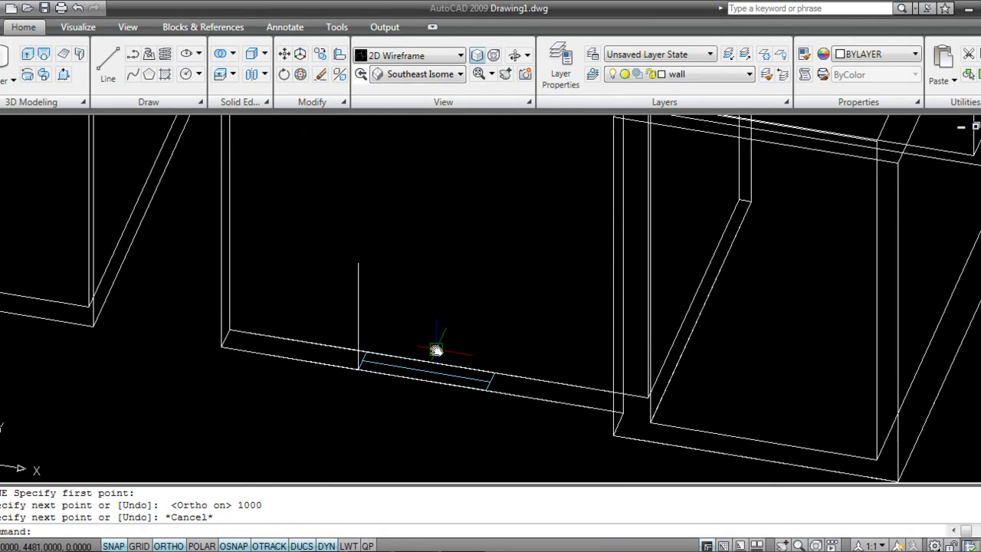
pyautogui.write('d')
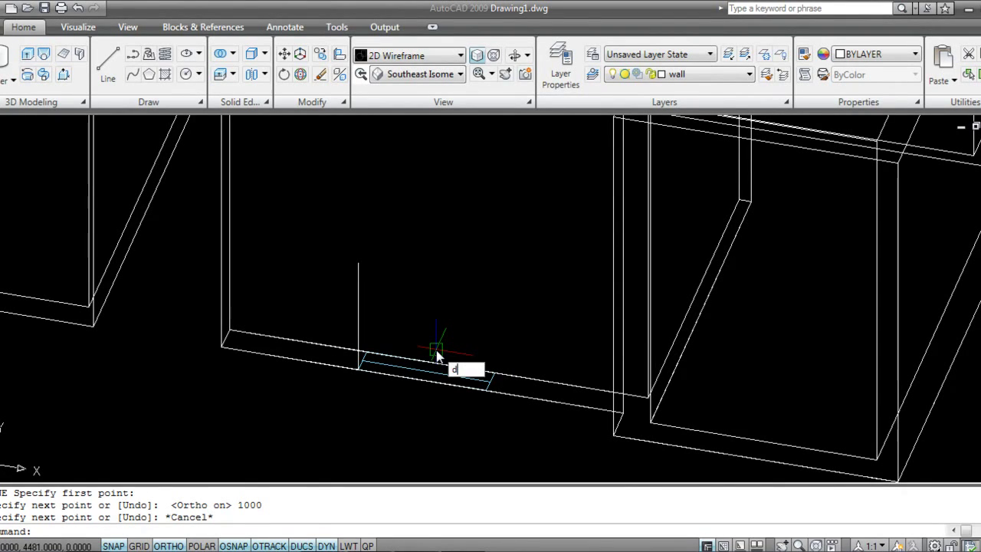
pyautogui.write('i')
pyautogui.press('Return')
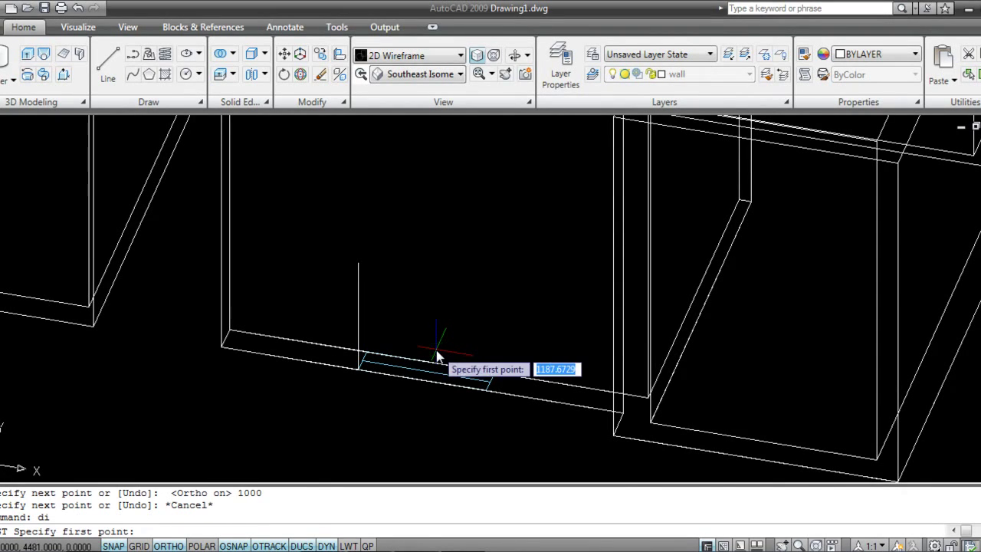
pyautogui.click(362, 372)
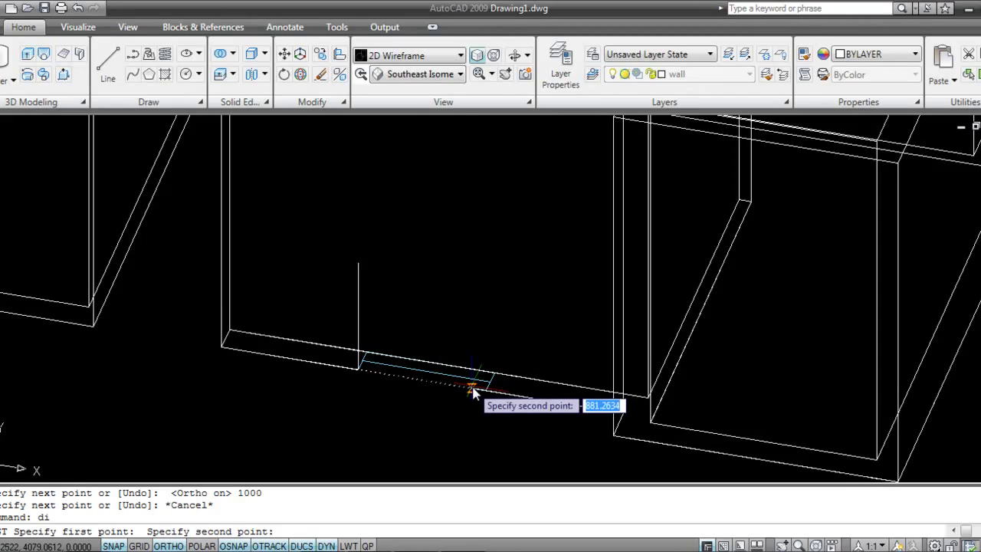
pyautogui.press('Escape')
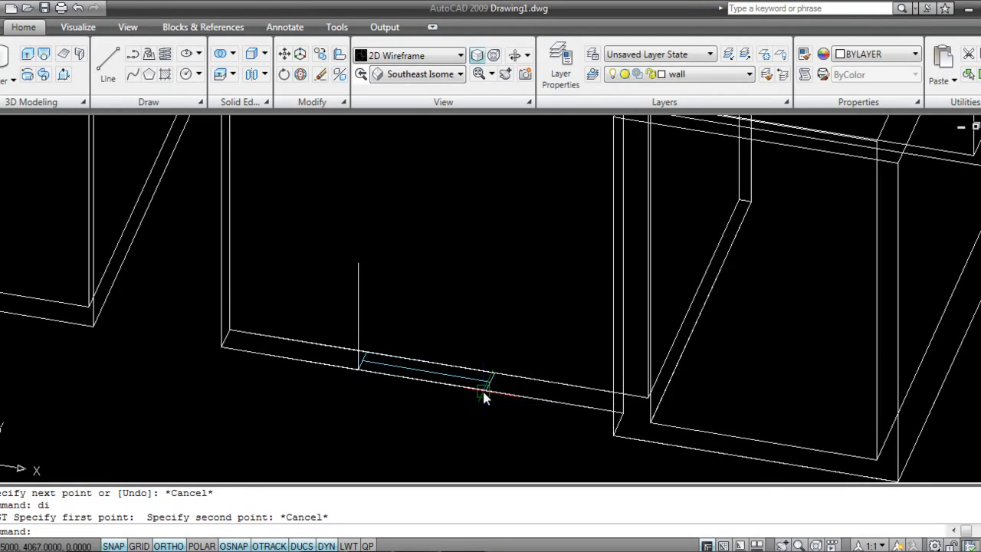
pyautogui.moveTo(471, 306); pyautogui.dragTo(468, 314, button='middle')
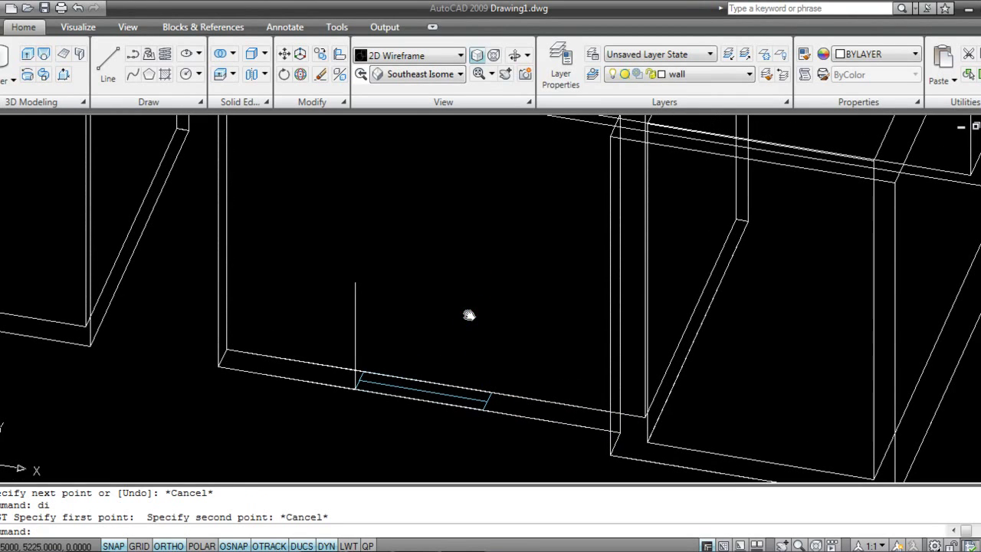
pyautogui.press('Escape')
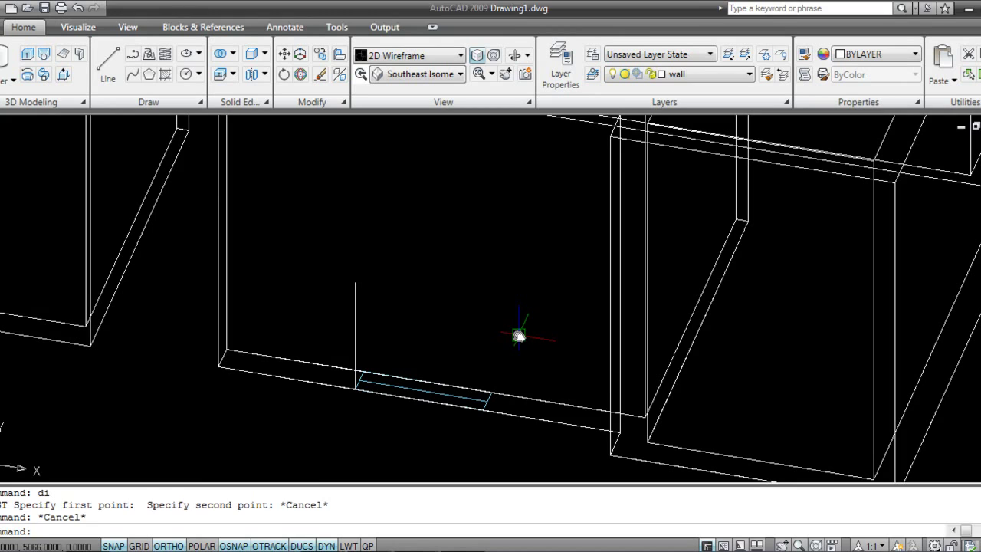
# Draw a 1000-unit vertical line up from the blue segment's other end.
pyautogui.write('l')
pyautogui.press('Return')
pyautogui.click(486, 401)
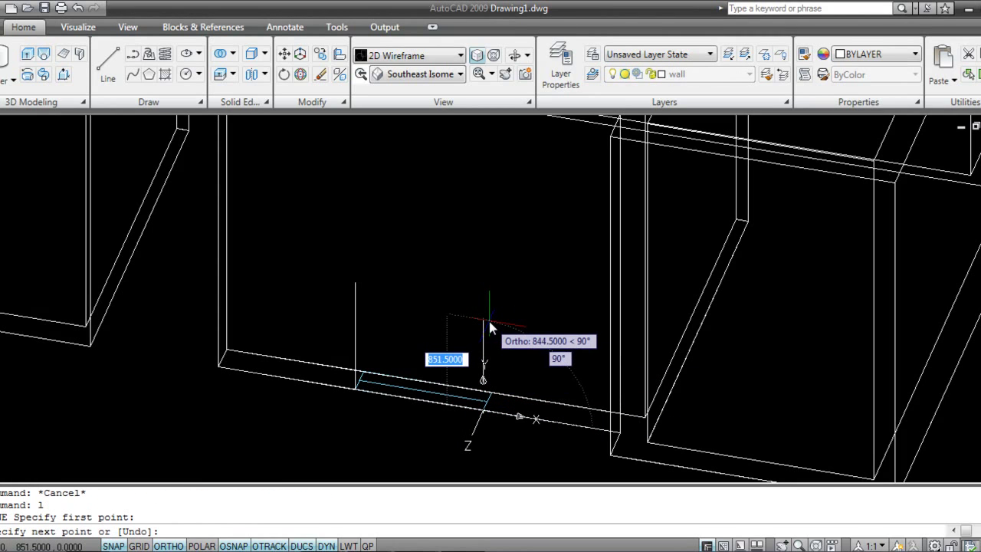
pyautogui.write('1000')
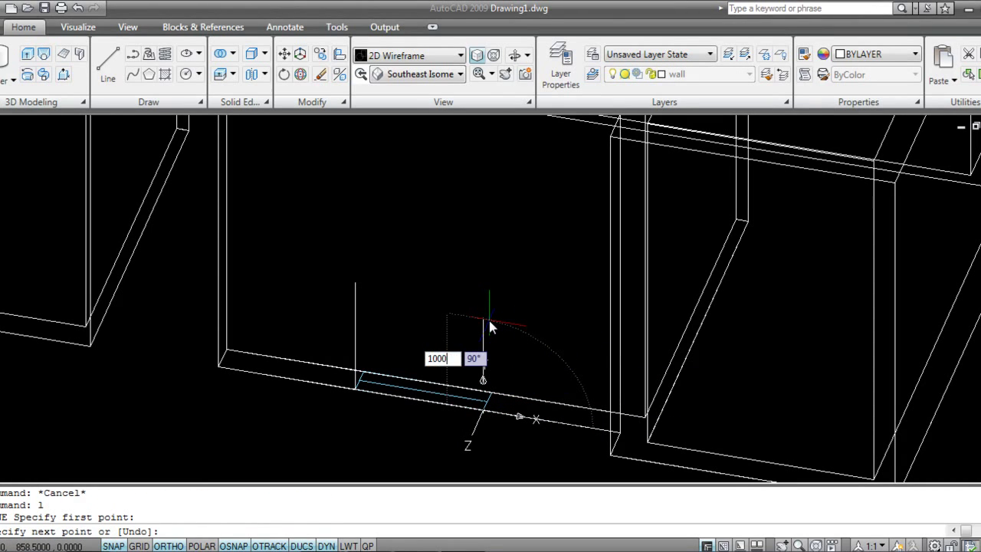
pyautogui.press('Return')
pyautogui.press('Escape')
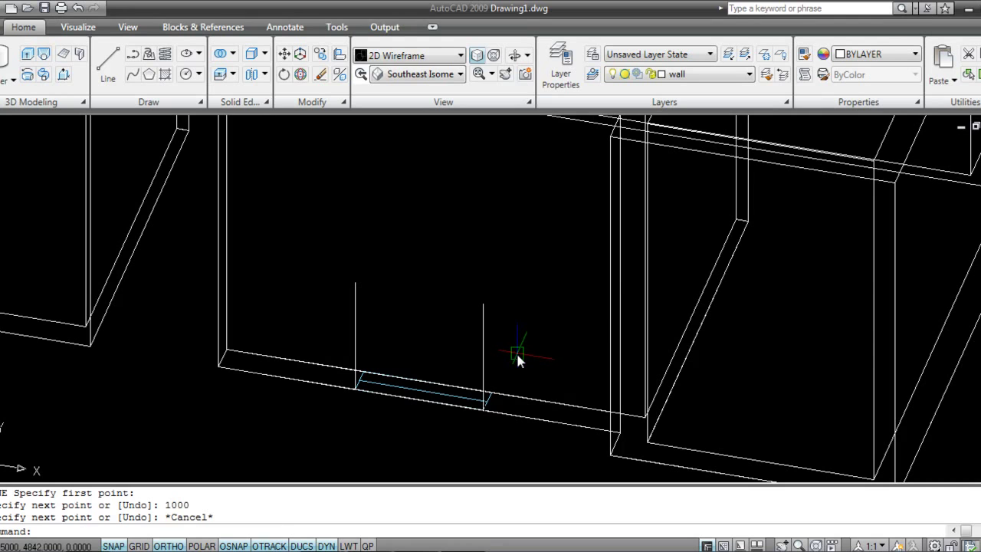
# Draw a 1000 by 1000 rectangle at the new line's top, then erase it as misplaced.
pyautogui.write('rec')
pyautogui.press('Return')
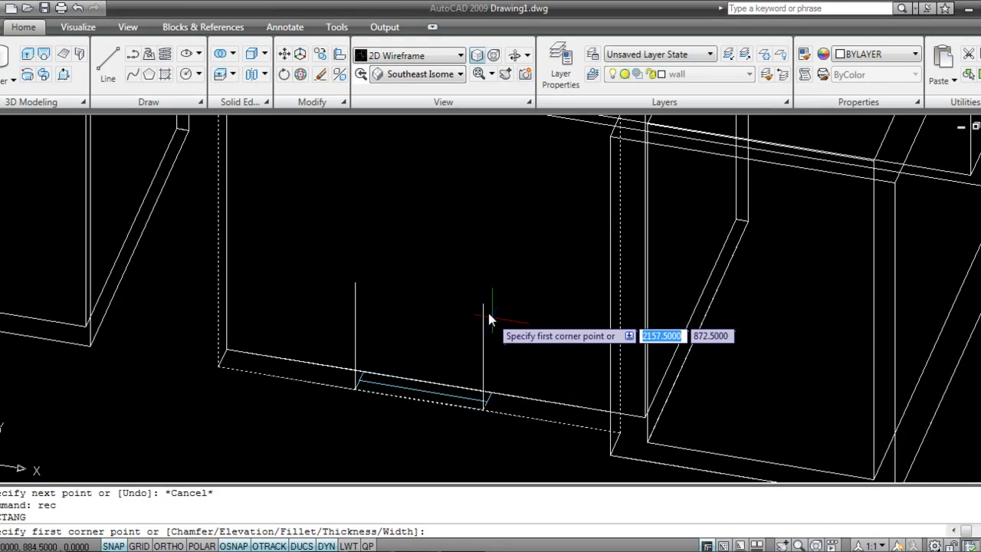
pyautogui.click(482, 305)
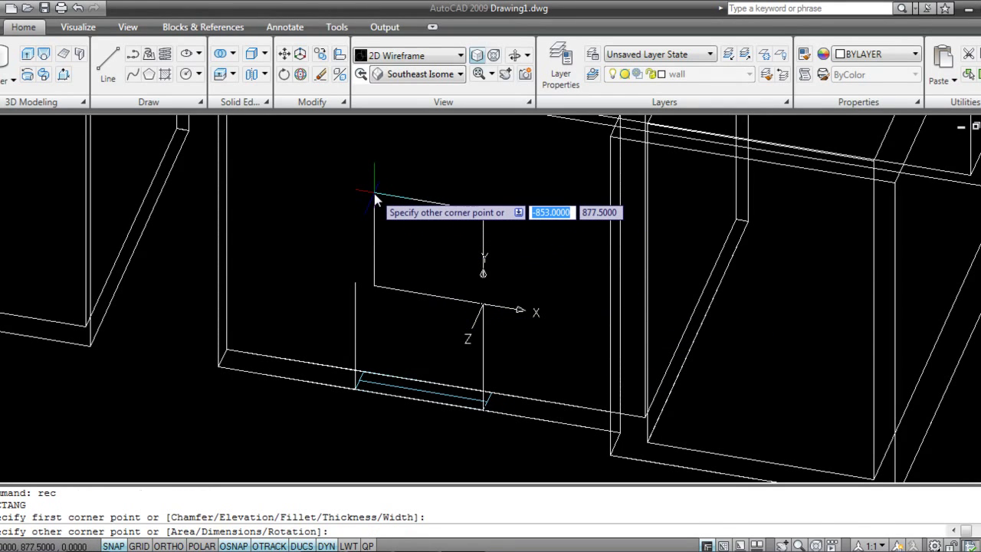
pyautogui.write('1')
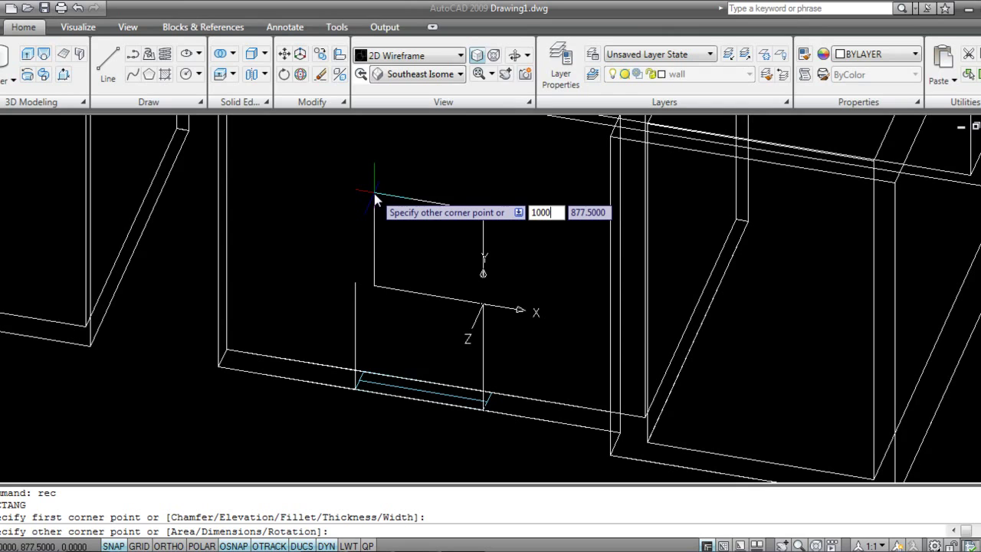
pyautogui.write('000')
pyautogui.press('Tab')
pyautogui.write('1')
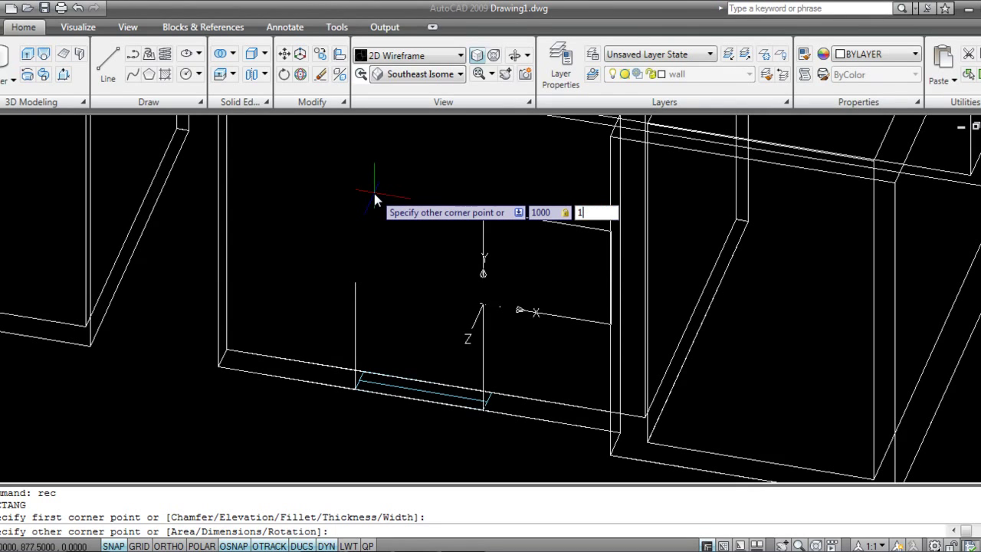
pyautogui.write('000')
pyautogui.press('Return')
pyautogui.click(523, 324)
pyautogui.click(521, 310)
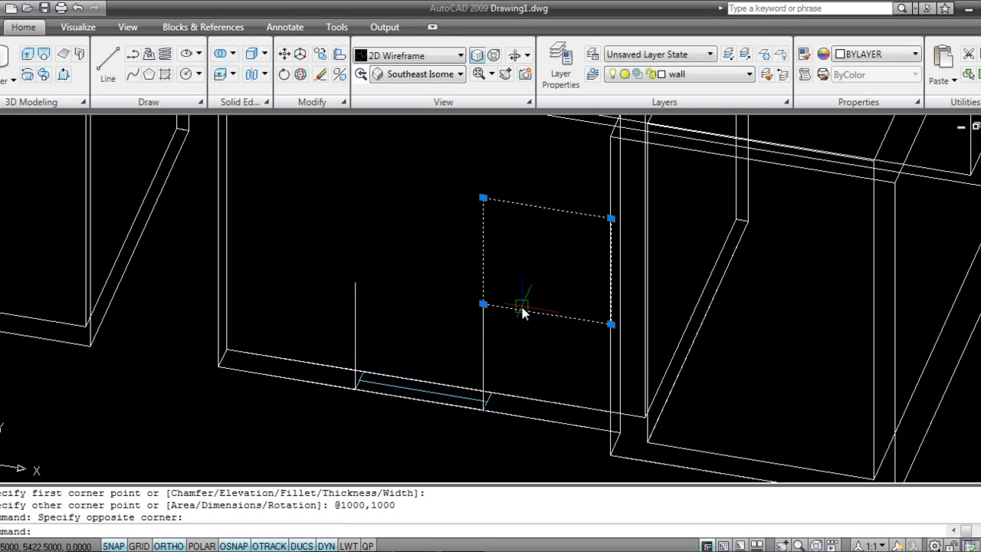
pyautogui.press('Delete')
# Draw a second 1000 by 1000 rectangle at the left line's top and erase it too.
pyautogui.write('rec')
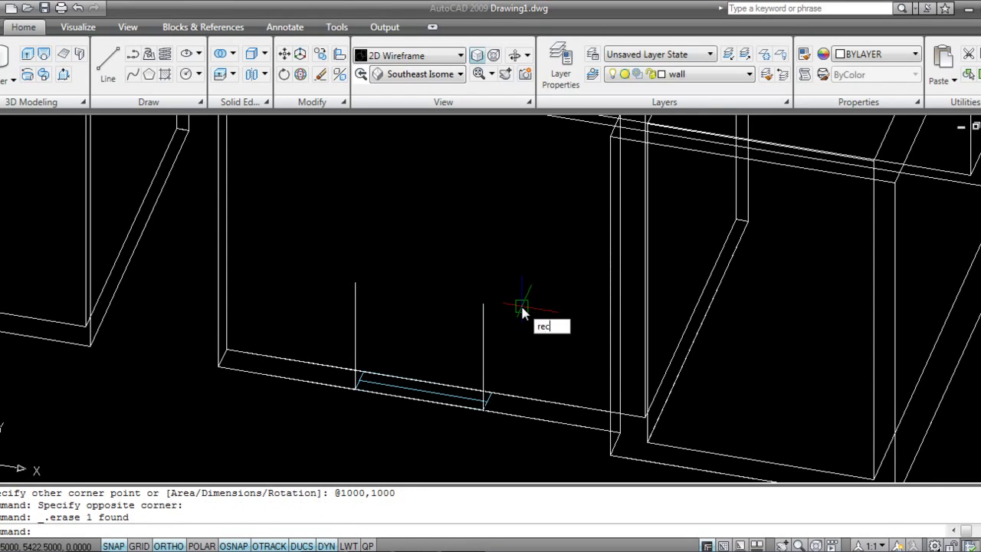
pyautogui.press('Return')
pyautogui.click(357, 288)
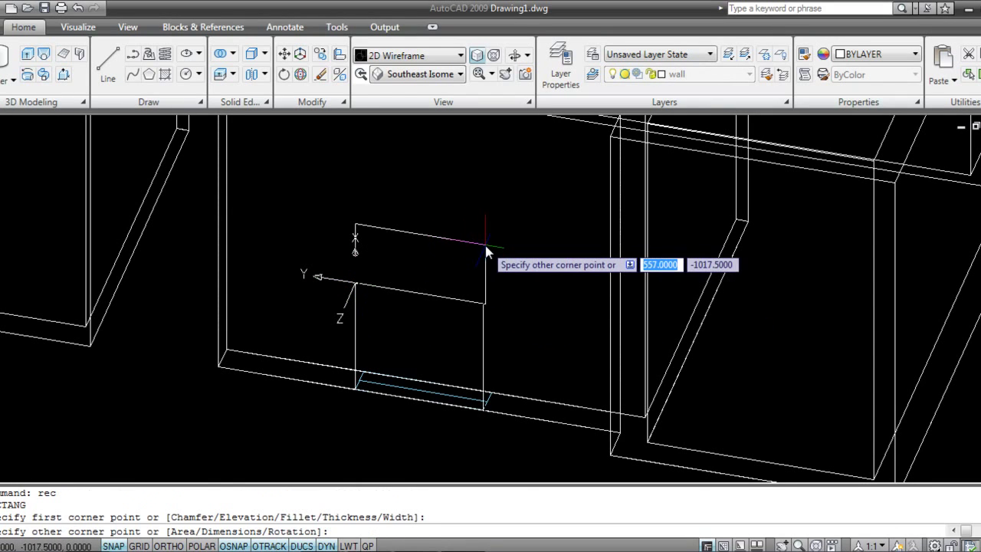
pyautogui.write('1')
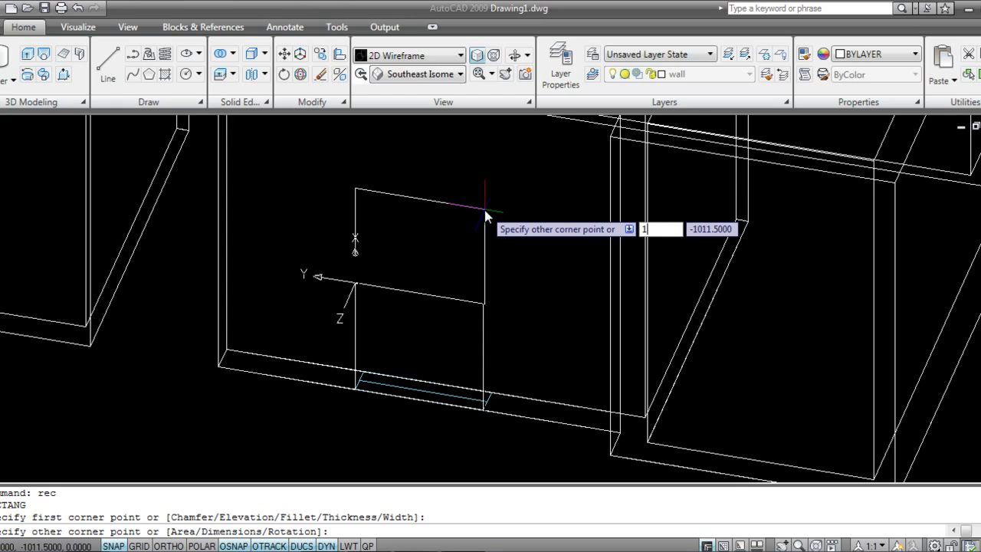
pyautogui.write('000')
pyautogui.press('Tab')
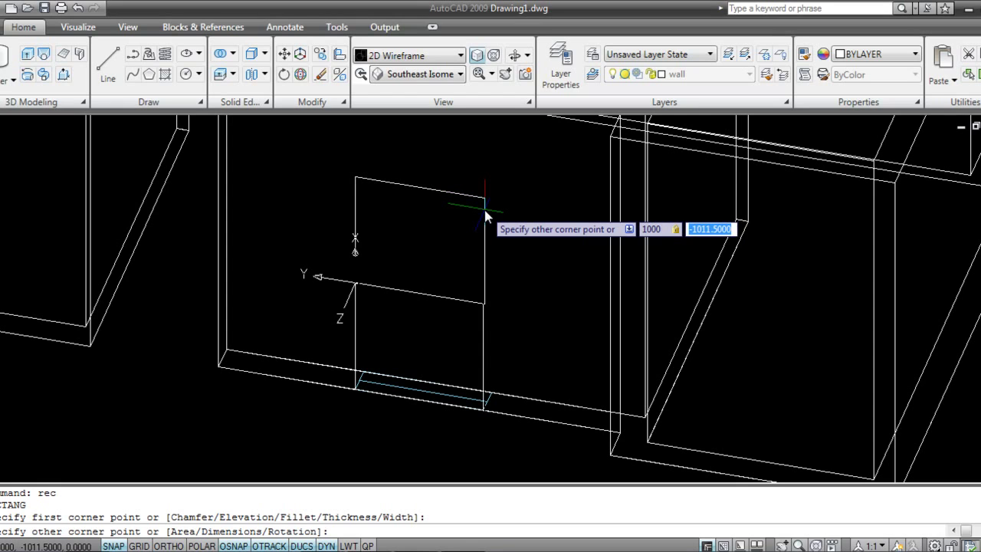
pyautogui.write('1000')
pyautogui.press('Return')
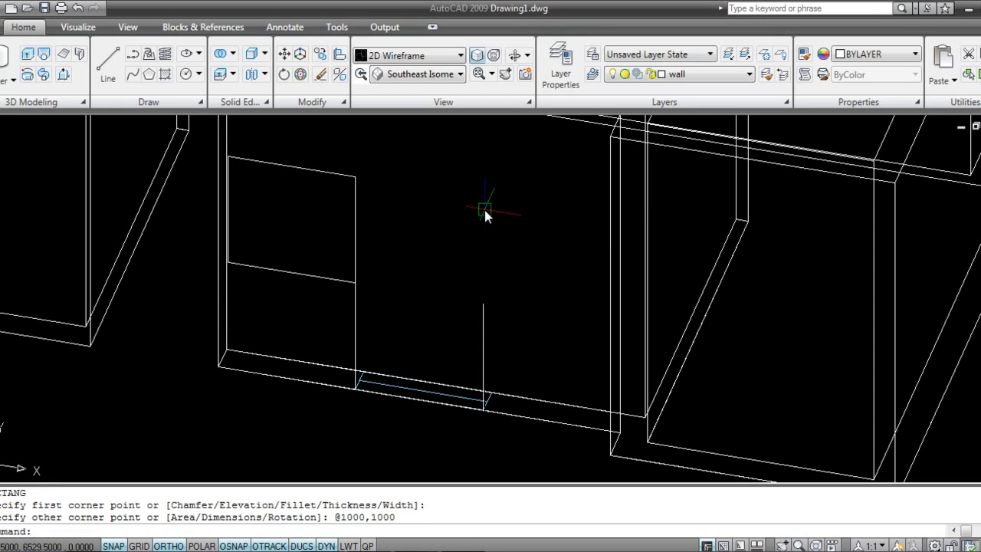
pyautogui.click(355, 235)
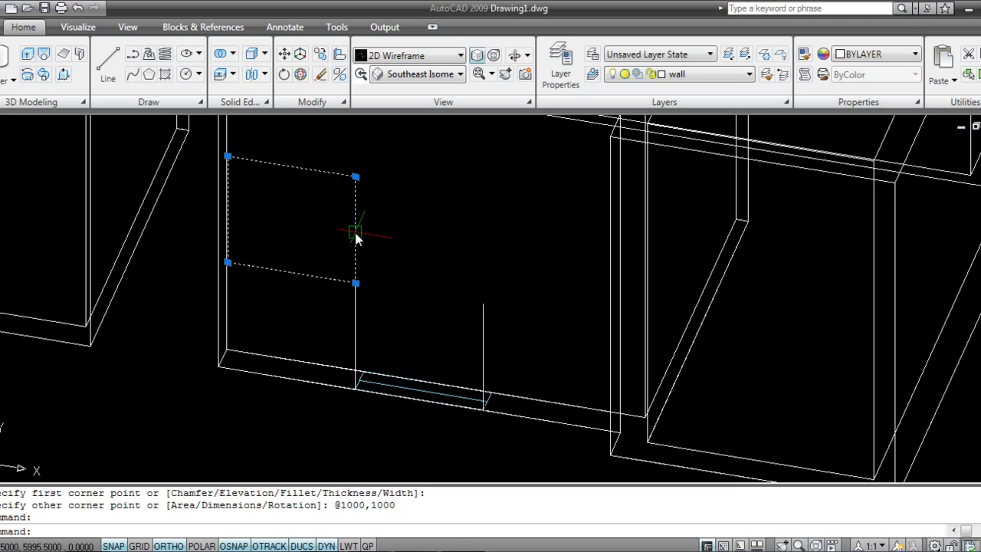
pyautogui.press('Delete')
pyautogui.keyDown('shift'); pyautogui.moveTo(430, 374); pyautogui.dragTo(465, 394, button='middle'); pyautogui.keyUp('shift')
# Draw a 1000 by 1000 rectangle on the front wall from the left line's top.
pyautogui.click(292, 305)
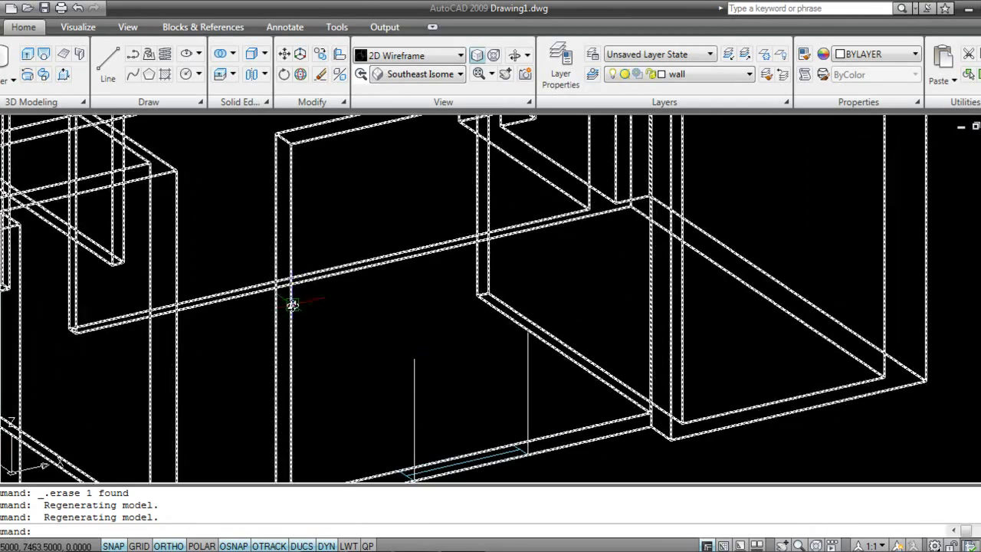
pyautogui.moveTo(350, 432); pyautogui.dragTo(377, 345, button='middle')
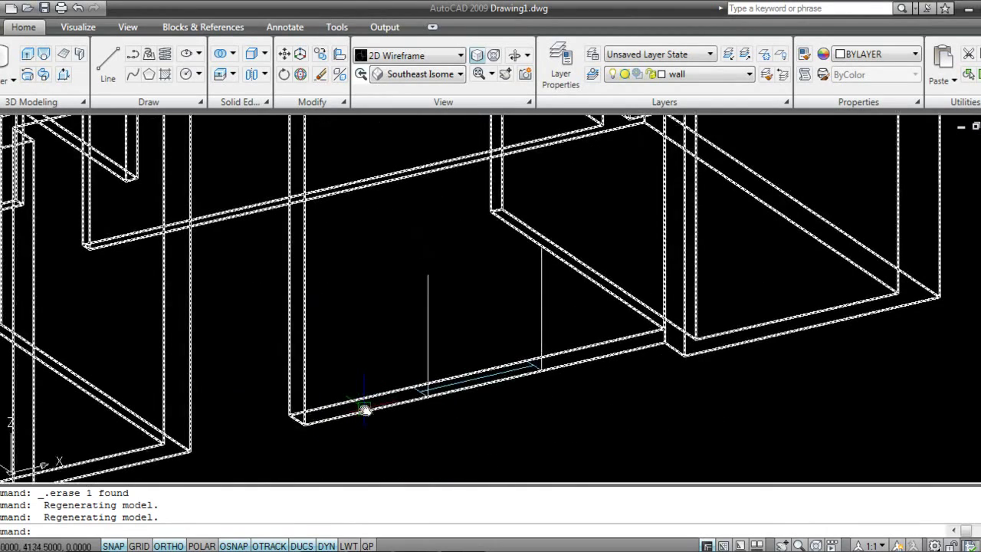
pyautogui.write('rec')
pyautogui.press('Return')
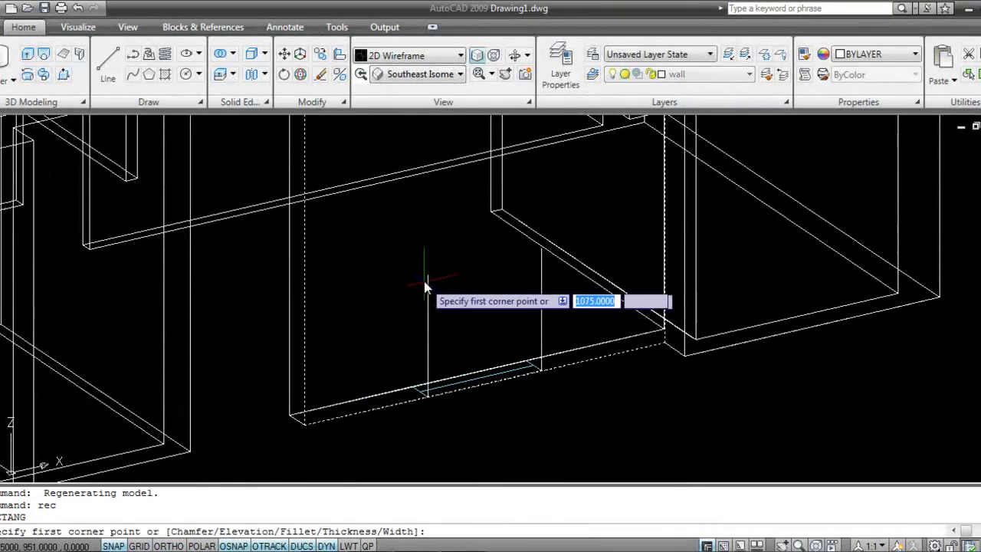
pyautogui.click(427, 276)
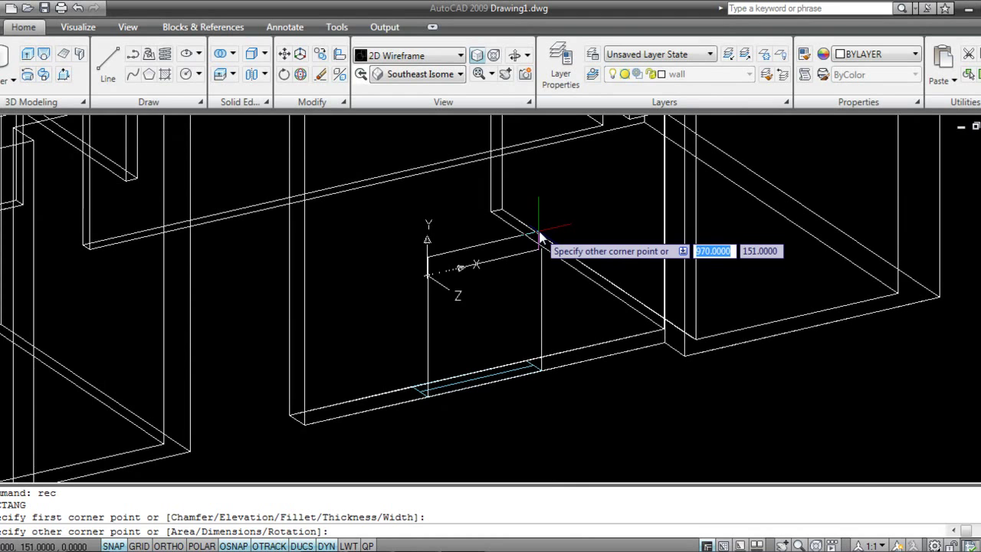
pyautogui.write('1000')
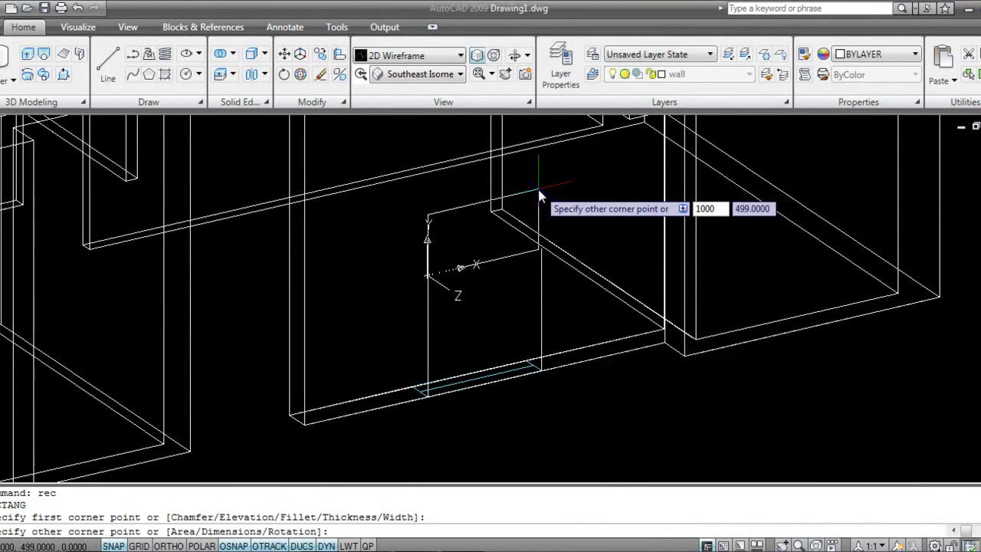
pyautogui.press('Tab')
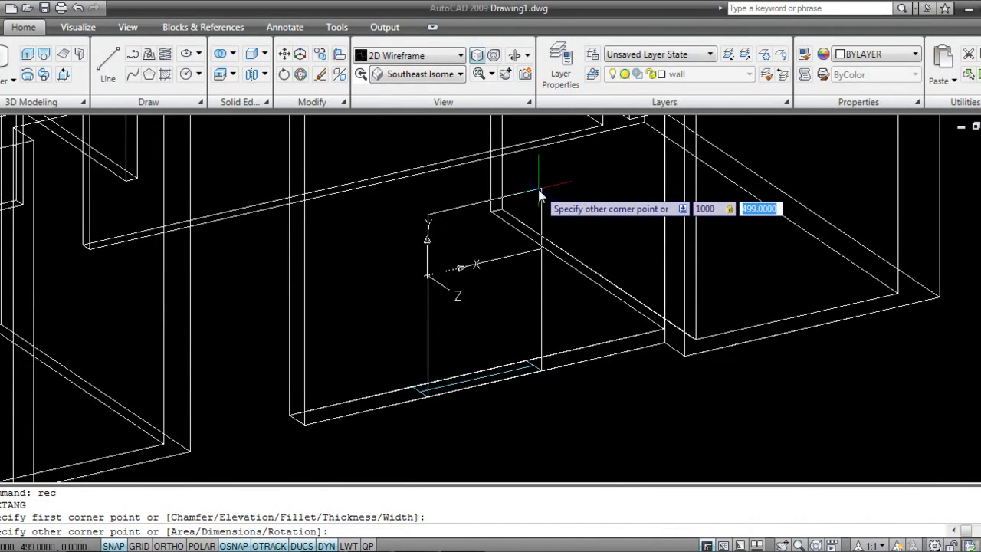
pyautogui.write('1')
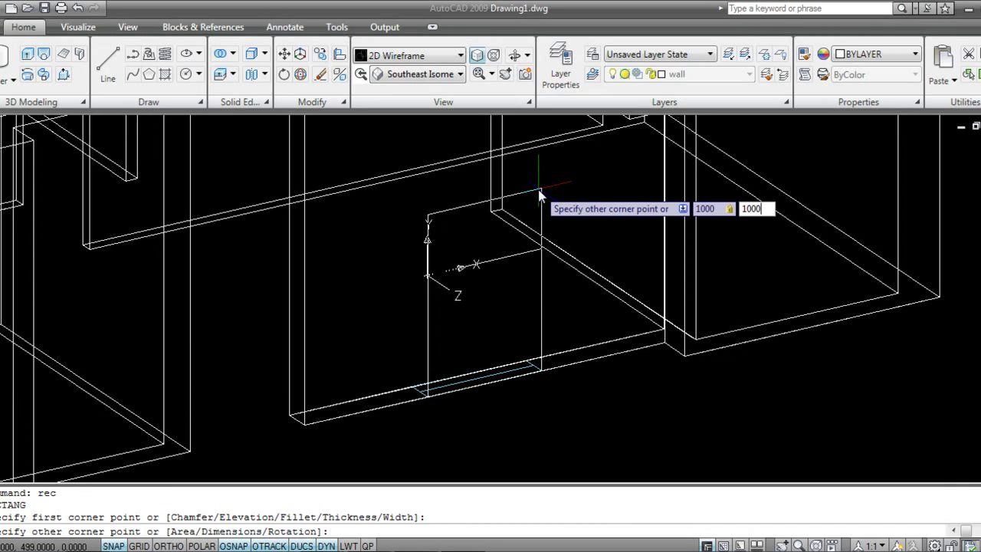
pyautogui.press('Return')
# Erase the two stray vertical lines crossing the wall.
pyautogui.scroll(1, 578, 331)
pyautogui.moveTo(578, 344); pyautogui.dragTo(558, 357, button='middle')
pyautogui.click(524, 342)
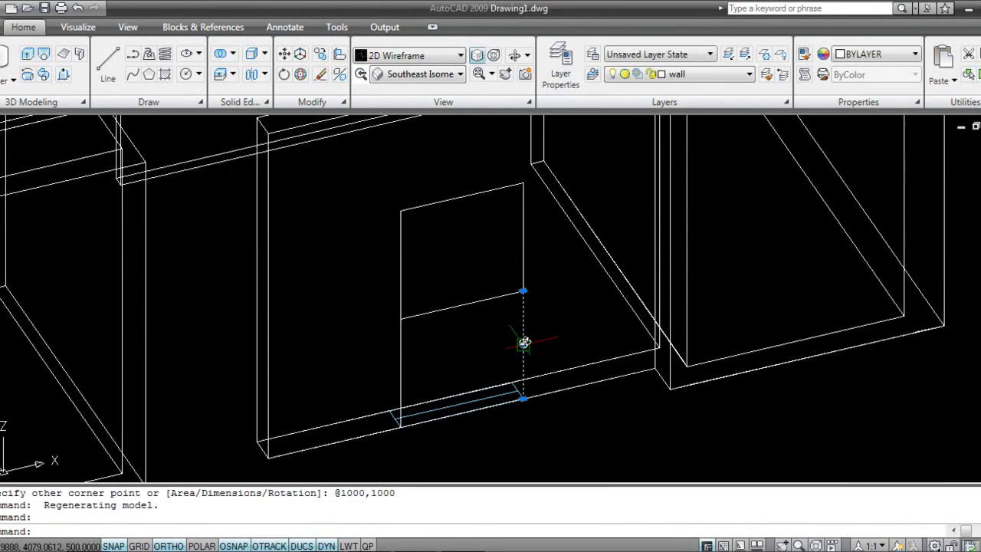
pyautogui.press('Delete')
pyautogui.click(401, 366)
pyautogui.press('Delete')
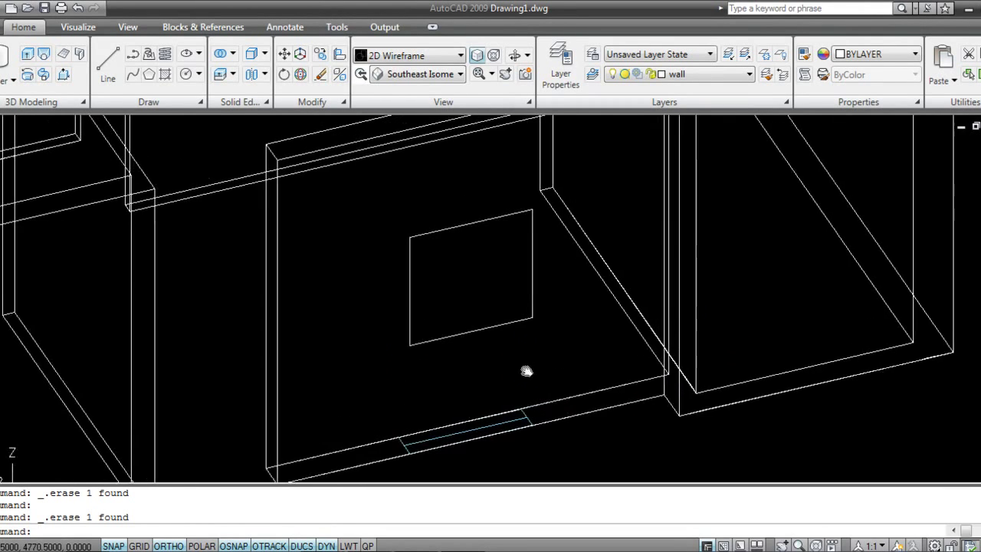
pyautogui.scroll(-2, 536, 370)
pyautogui.keyDown('shift'); pyautogui.moveTo(540, 360); pyautogui.dragTo(281, 284, button='middle'); pyautogui.keyUp('shift')
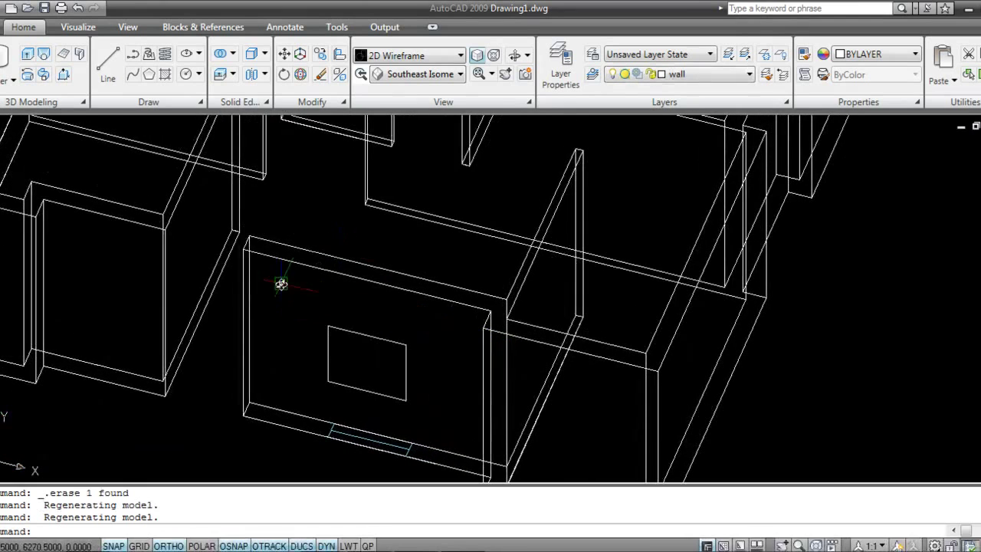
# Switch to Conceptual shading and press-pull the 1000×1000 rectangle through the front wall.
pyautogui.click(399, 55)
pyautogui.click(422, 139)
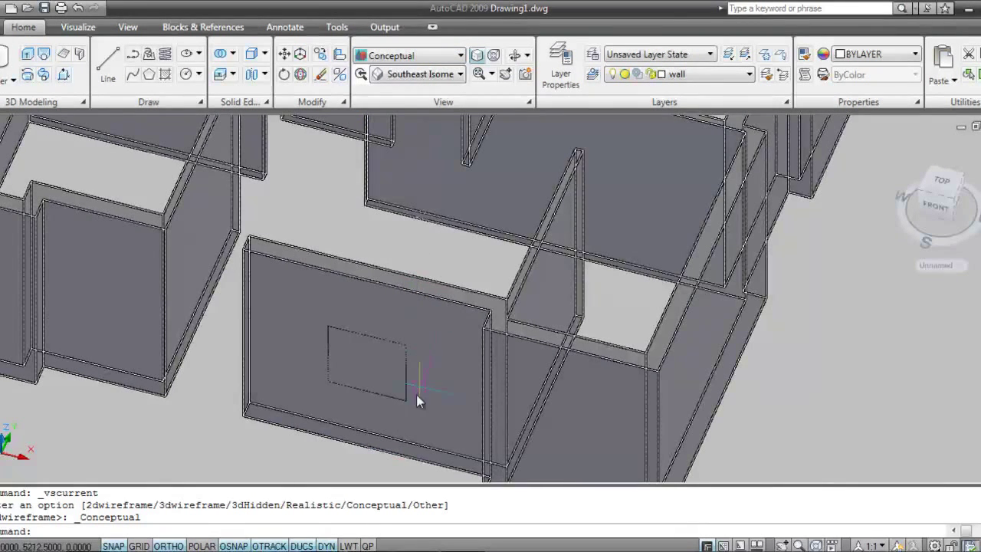
pyautogui.click(63, 74)
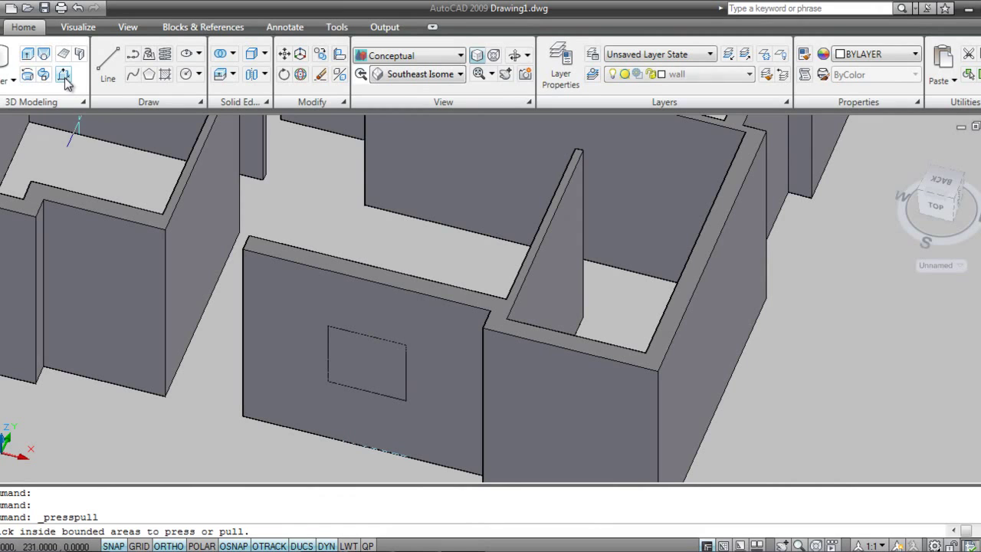
pyautogui.click(371, 370)
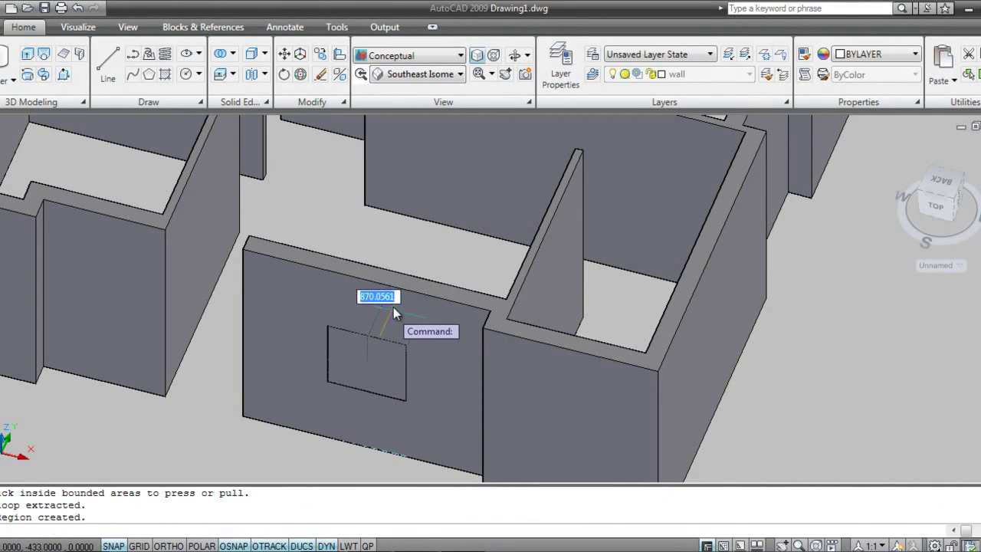
pyautogui.click(404, 249)
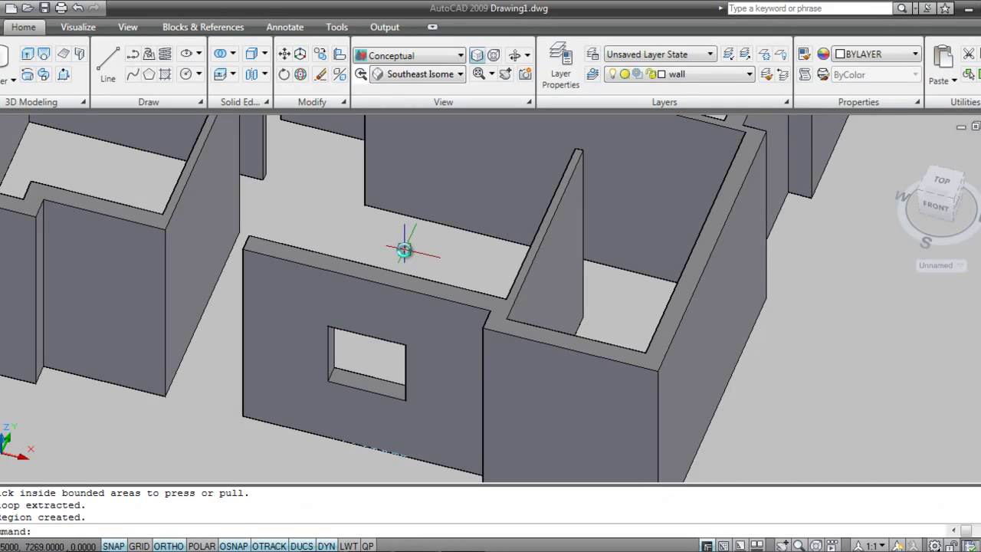
pyautogui.scroll(-2, 328, 368)
pyautogui.keyDown('shift'); pyautogui.moveTo(405, 306); pyautogui.dragTo(419, 132, button='middle'); pyautogui.keyUp('shift')
pyautogui.scroll(-4, 485, 286)
pyautogui.scroll(5, 486, 302)
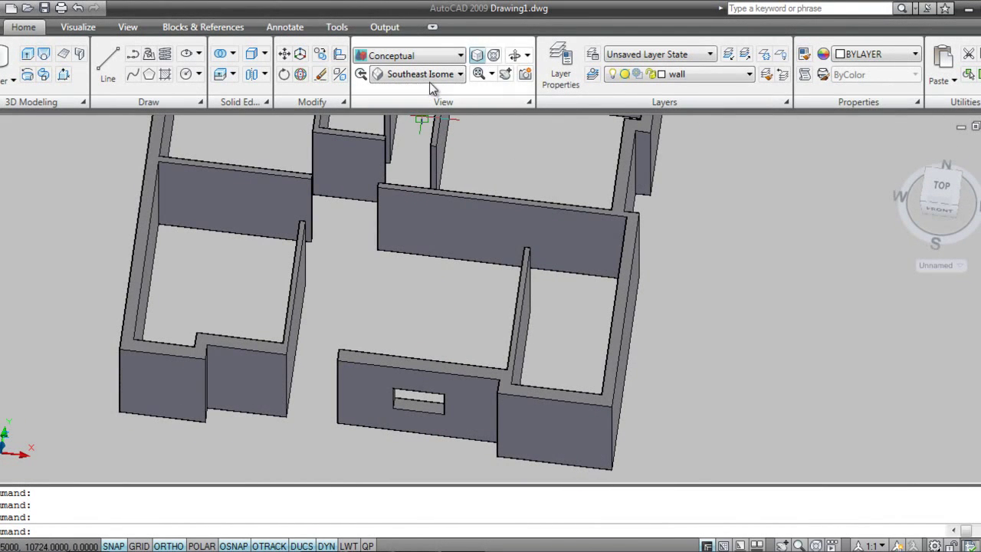
# In top view, draw a rectangle across the central room between its opposite wall corners.
pyautogui.click(941, 187)
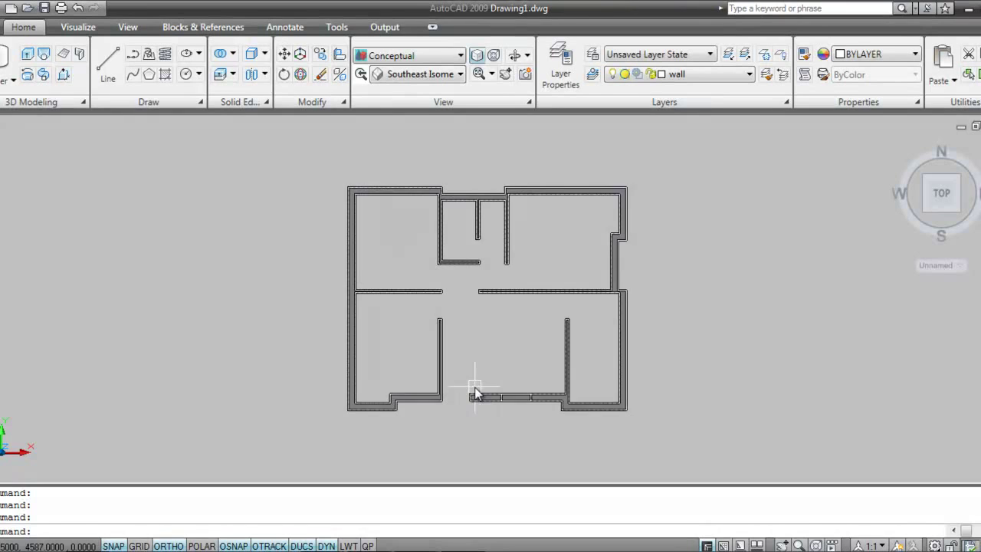
pyautogui.scroll(4, 508, 383)
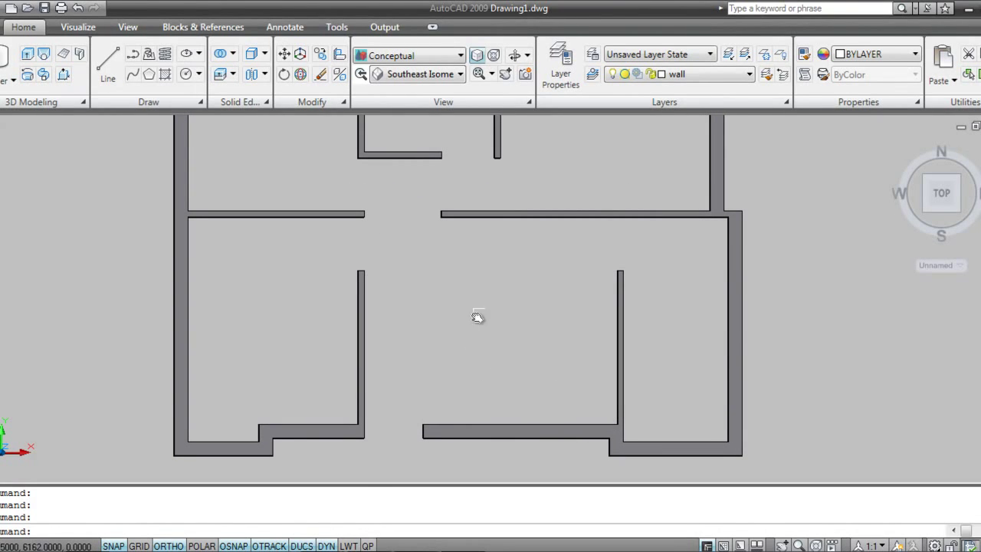
pyautogui.write('rec')
pyautogui.press('Return')
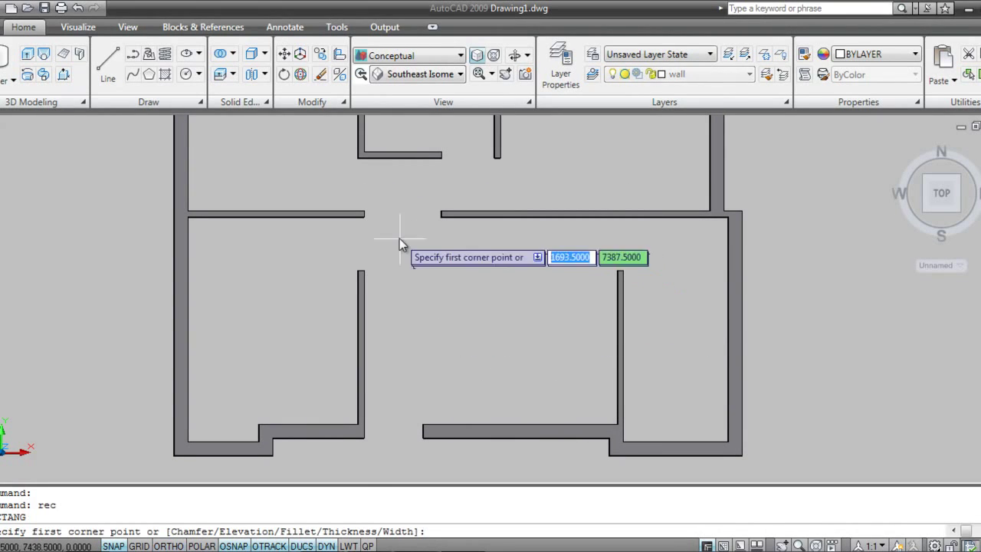
pyautogui.click(364, 217)
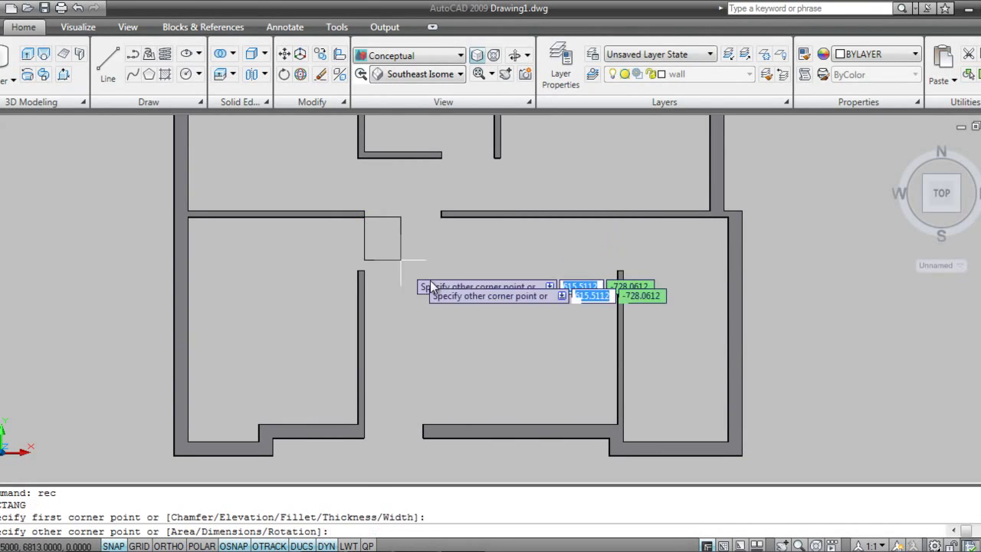
pyautogui.click(624, 438)
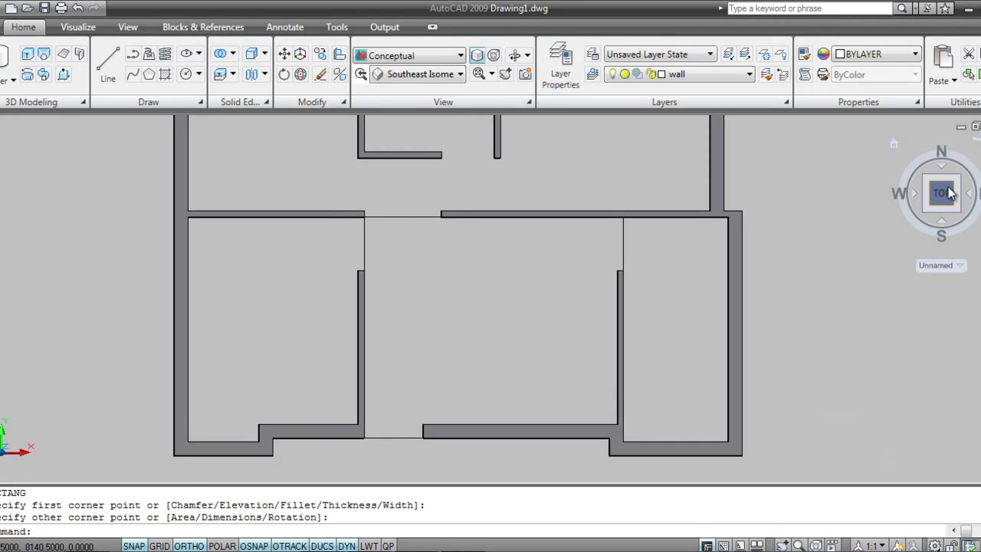
pyautogui.click(894, 144)
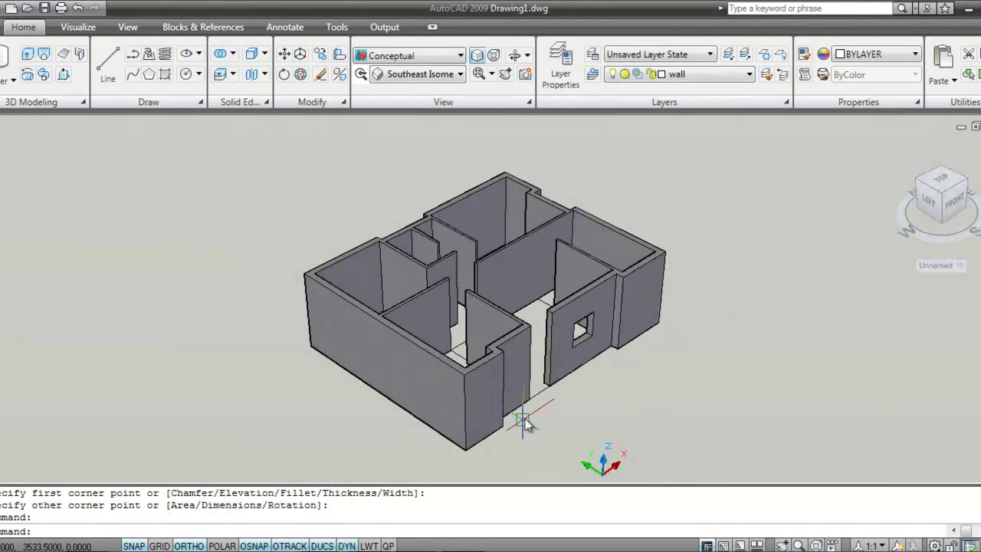
# Press-pull the central floor rectangle up 9 units, undoing an initial too-tall attempt.
pyautogui.moveTo(588, 377)
pyautogui.keyDown('shift'); pyautogui.mouseDown(button='middle')
pyautogui.moveTo(517, 389)
pyautogui.moveTo(542, 422)
pyautogui.moveTo(459, 429)
pyautogui.mouseUp(button='middle'); pyautogui.keyUp('shift')
pyautogui.click(63, 77)
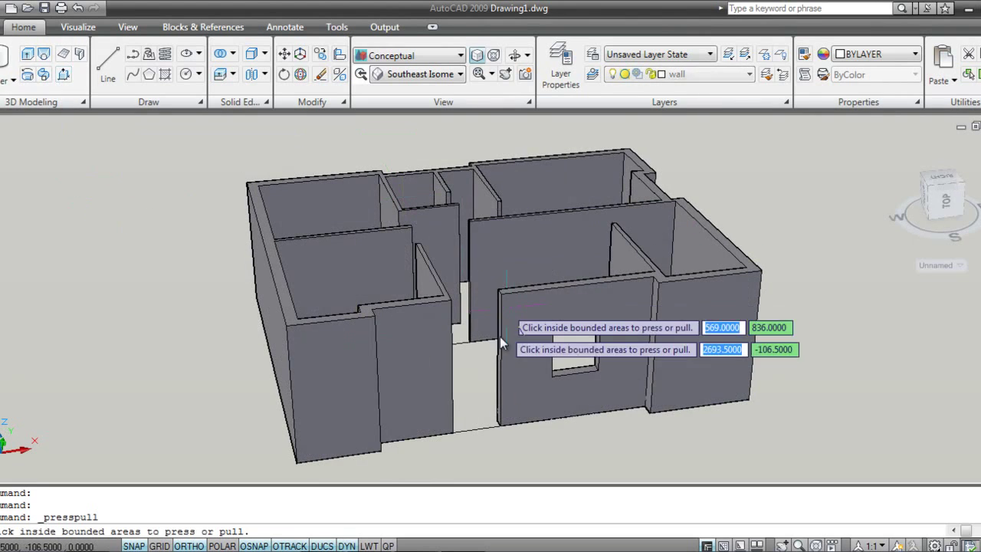
pyautogui.click(465, 423)
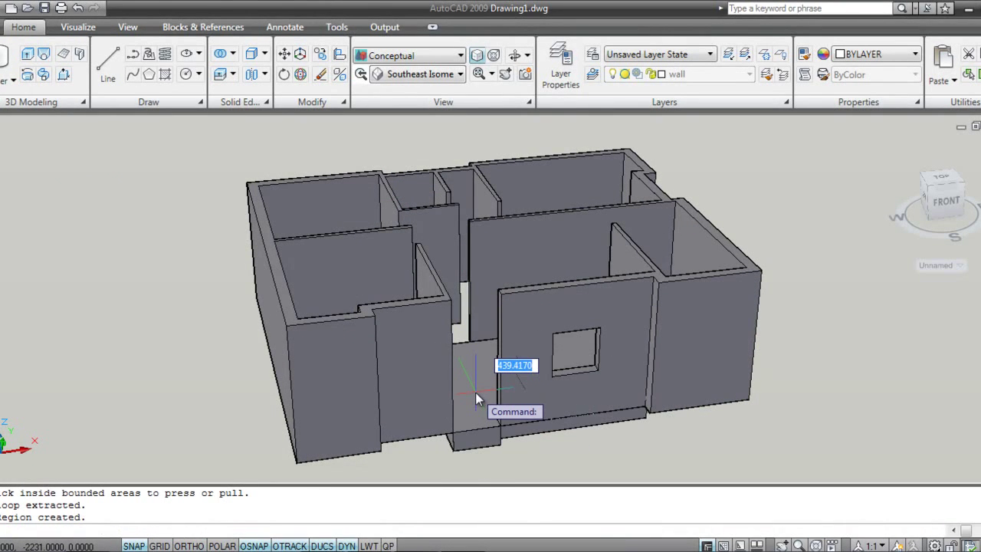
pyautogui.click(475, 392)
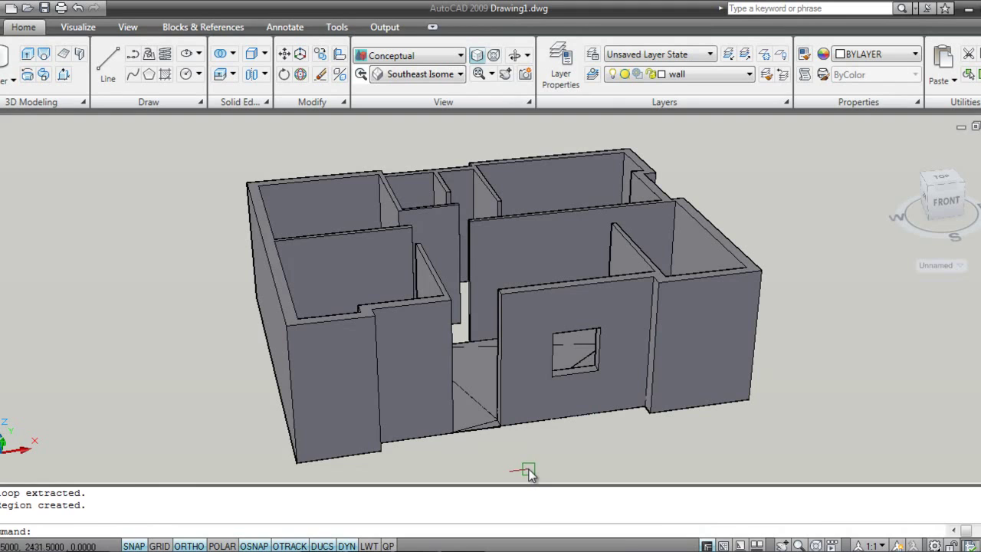
pyautogui.hotkey('ctrl', 'z')
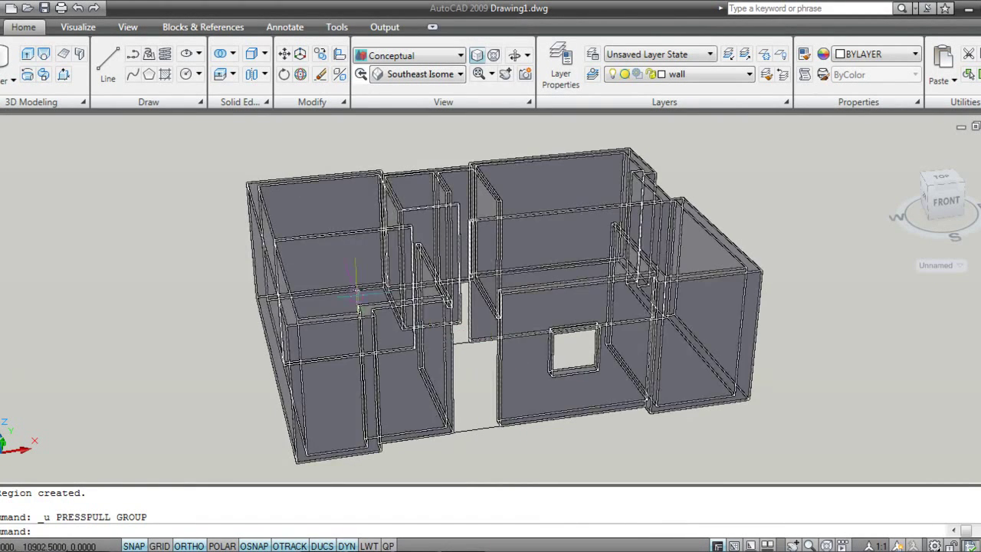
pyautogui.click(62, 75)
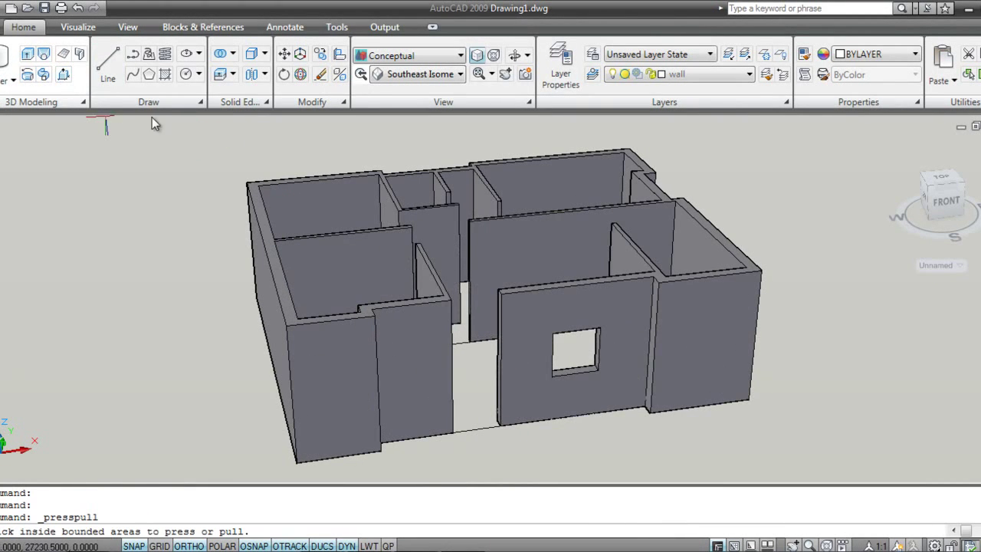
pyautogui.click(476, 433)
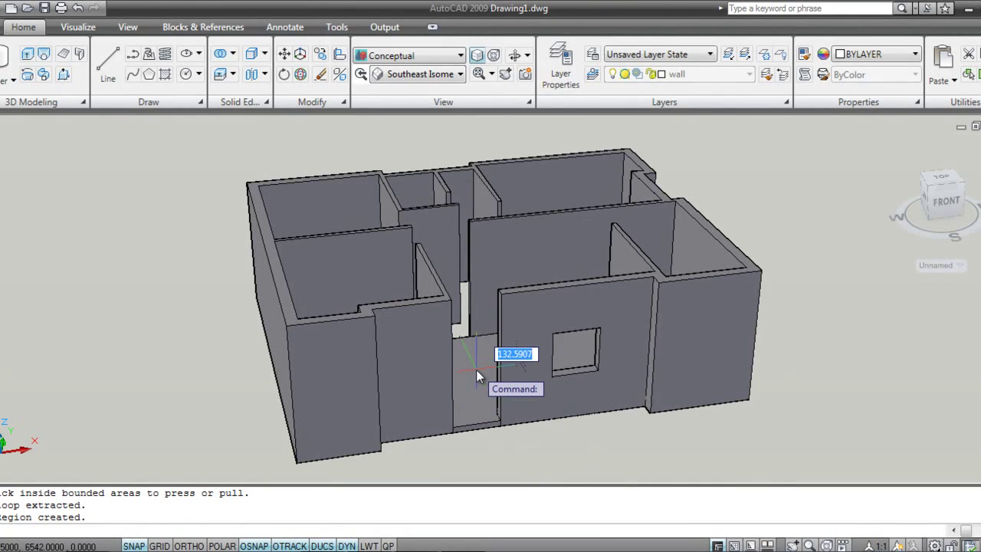
pyautogui.write('9')
pyautogui.press('Return')
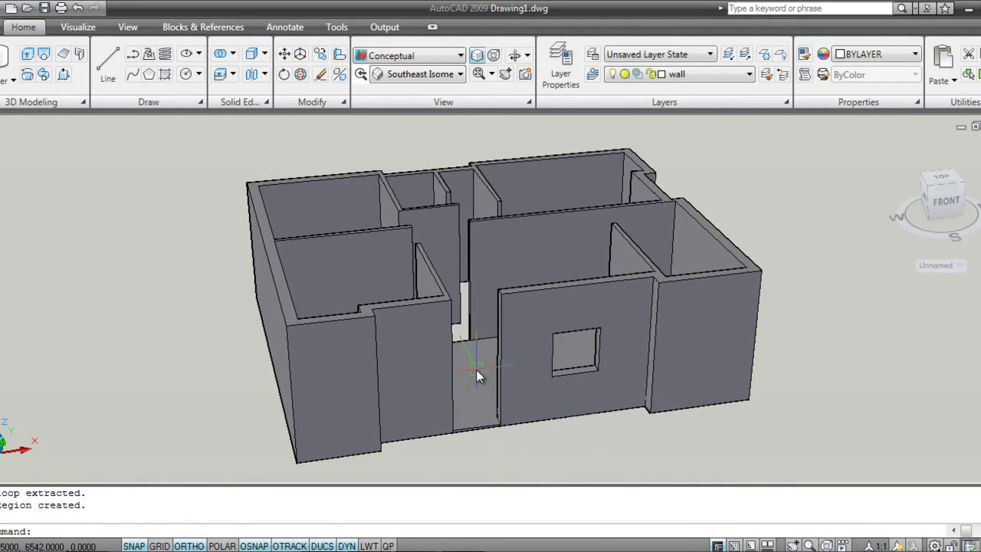
pyautogui.scroll(3, 513, 397)
# Orbit around the house to inspect the floor slab, ending in the top plan view.
pyautogui.moveTo(528, 411)
pyautogui.keyDown('shift'); pyautogui.mouseDown(button='middle')
pyautogui.moveTo(453, 440)
pyautogui.moveTo(528, 329)
pyautogui.moveTo(483, 328)
pyautogui.moveTo(525, 268)
pyautogui.moveTo(589, 298)
pyautogui.moveTo(500, 347)
pyautogui.moveTo(337, 361)
pyautogui.moveTo(281, 344)
pyautogui.moveTo(434, 307)
pyautogui.moveTo(490, 271)
pyautogui.moveTo(478, 313)
pyautogui.moveTo(493, 361)
pyautogui.moveTo(486, 406)
pyautogui.mouseUp(button='middle'); pyautogui.keyUp('shift')
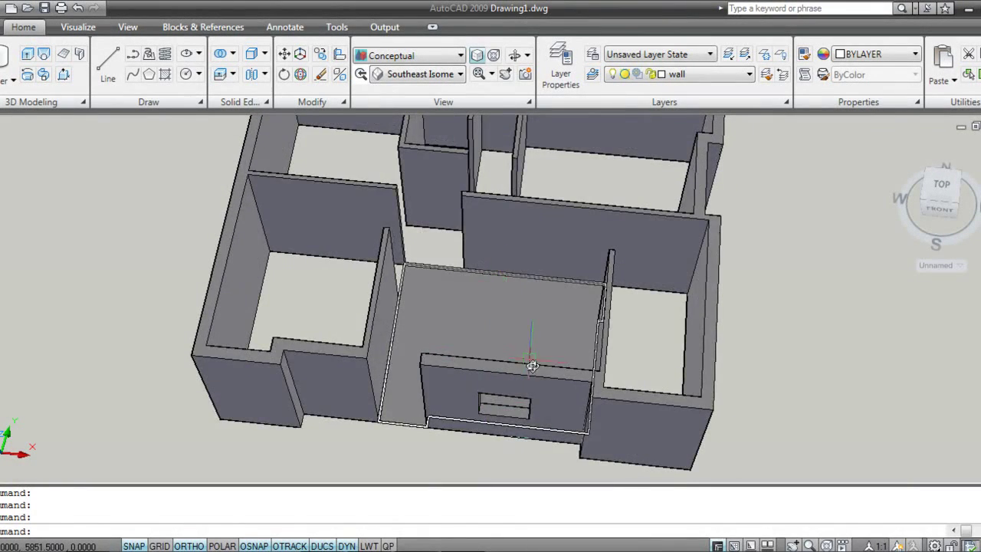
pyautogui.keyDown('shift'); pyautogui.moveTo(531, 361); pyautogui.dragTo(529, 336, button='middle'); pyautogui.keyUp('shift')
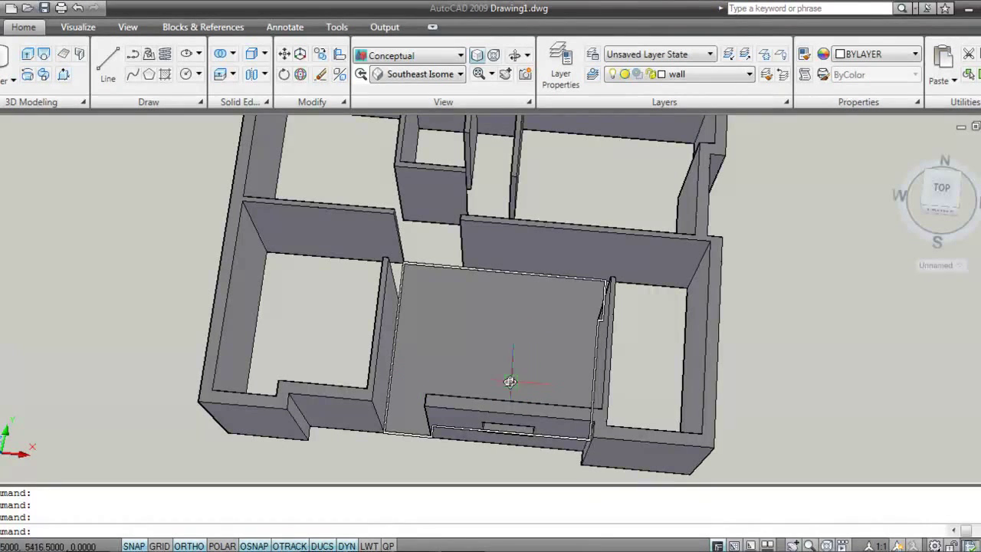
pyautogui.keyDown('shift'); pyautogui.moveTo(540, 396); pyautogui.dragTo(573, 357, button='middle'); pyautogui.keyUp('shift')
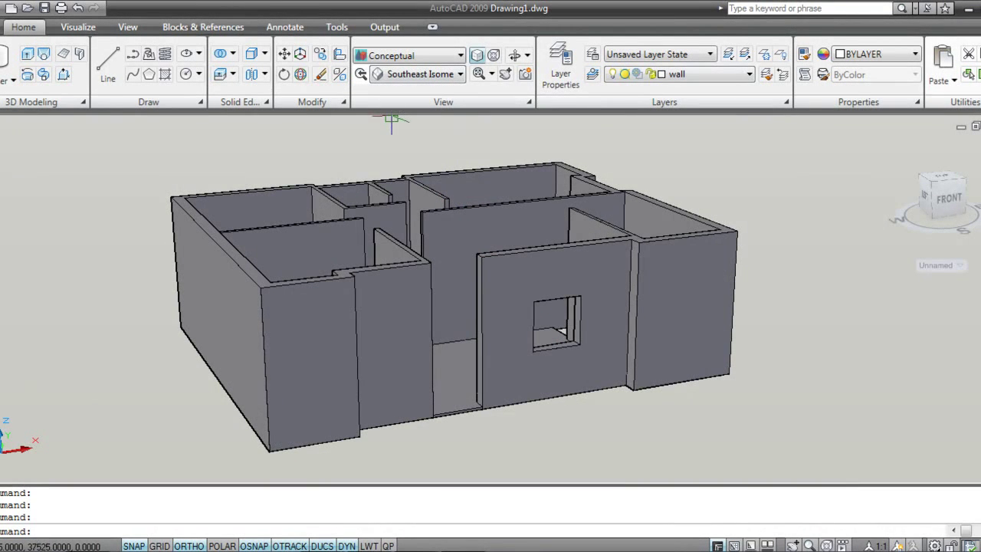
pyautogui.click(945, 181)
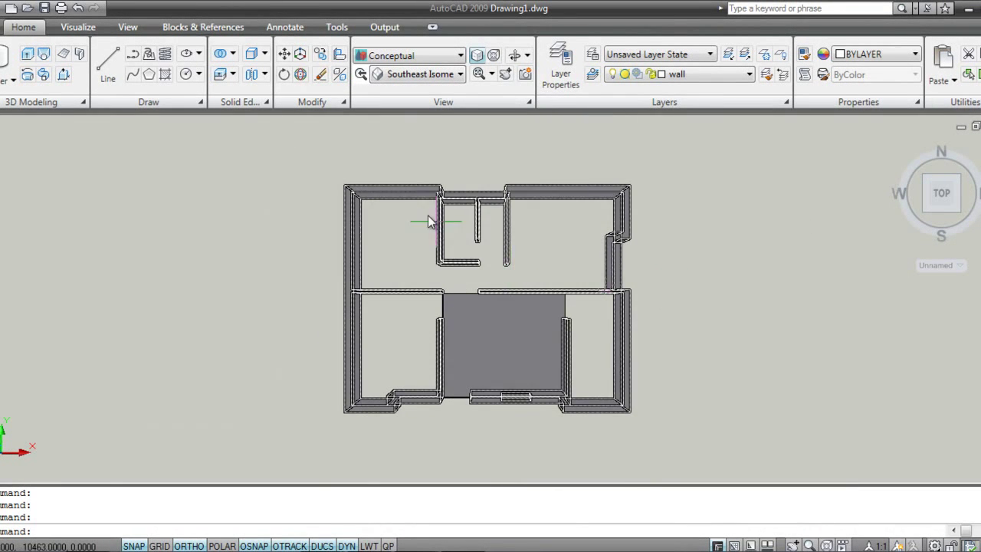
# Switch the display back to 2D Wireframe and pan the plan into view.
pyautogui.click(415, 63)
pyautogui.click(380, 81)
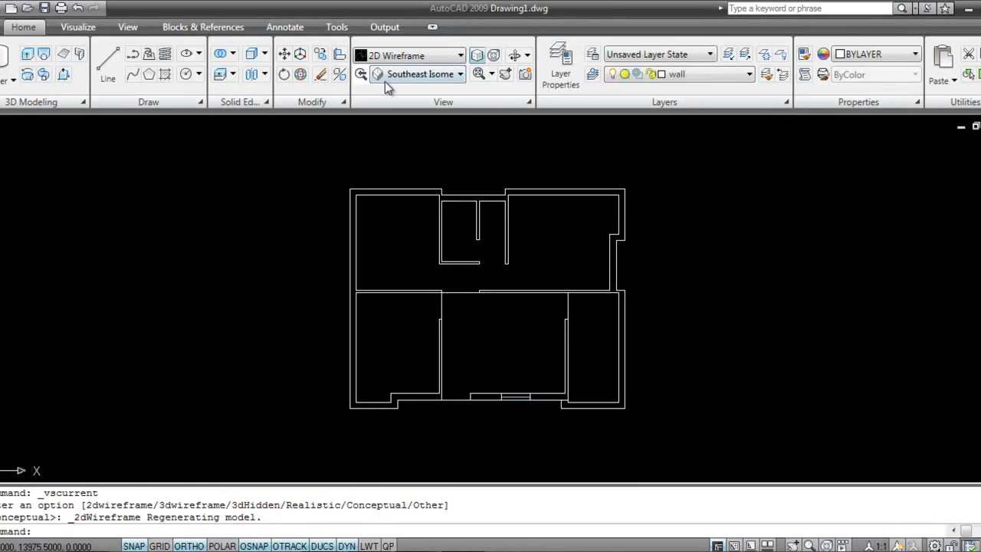
pyautogui.scroll(3, 498, 367)
pyautogui.moveTo(498, 367); pyautogui.dragTo(514, 371, button='middle')
pyautogui.moveTo(666, 285); pyautogui.dragTo(469, 333, button='middle')
pyautogui.scroll(-3, 449, 377)
# Draw a 200 by 200 trial square beside the plan, then erase it.
pyautogui.write('rec')
pyautogui.press('Return')
pyautogui.click(541, 272)
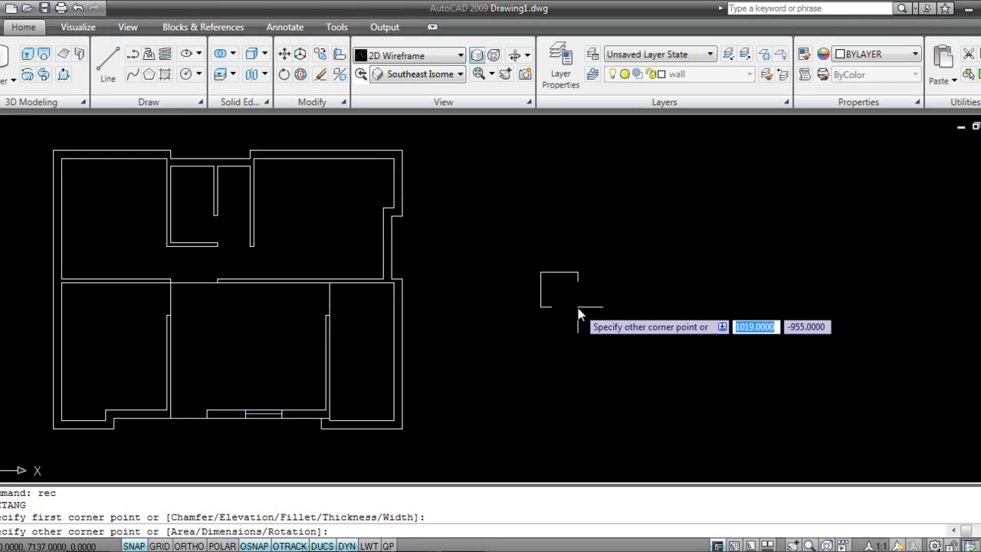
pyautogui.write('200')
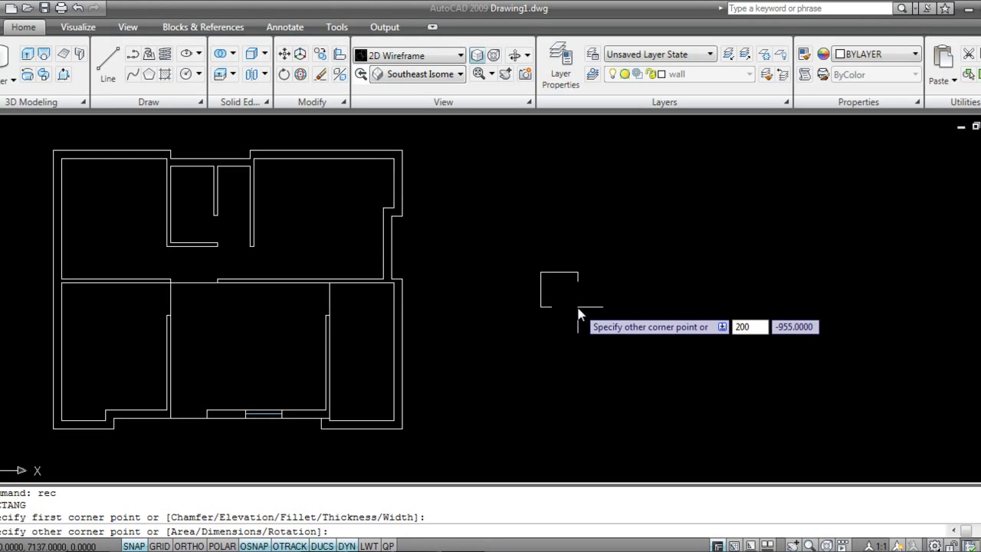
pyautogui.press('Tab')
pyautogui.write('2')
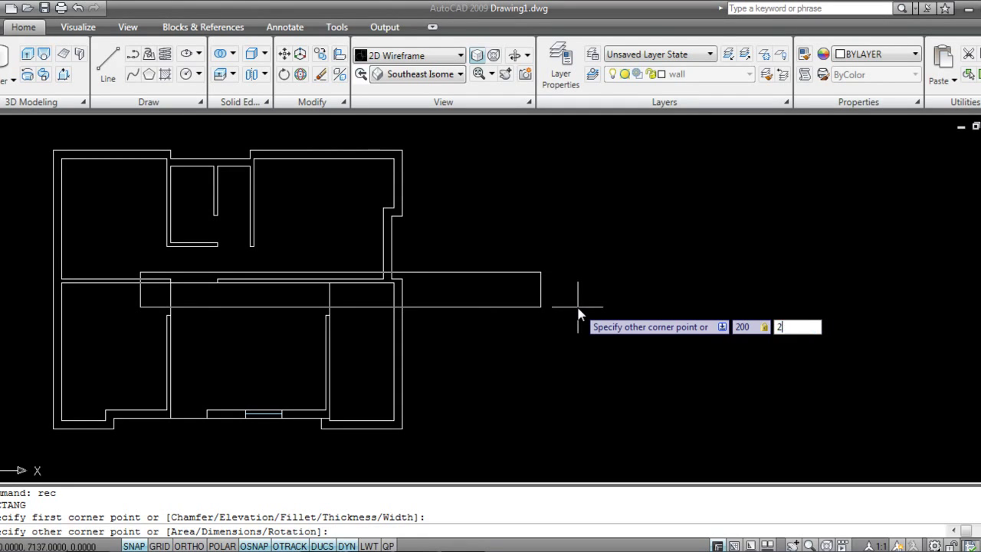
pyautogui.press('Return')
pyautogui.click(576, 304)
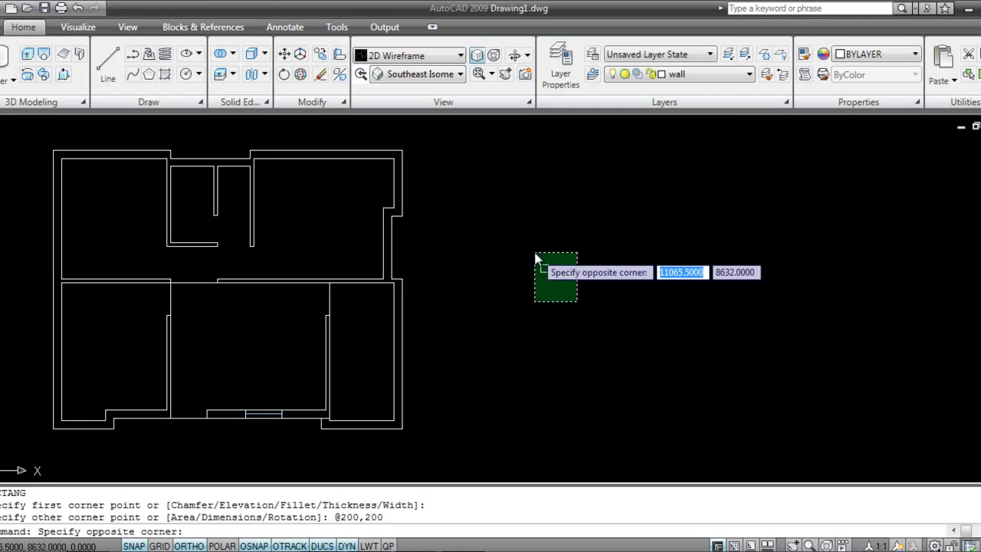
pyautogui.click(532, 261)
pyautogui.press('Delete')
# Draw a 500 by 500 square to the right of the floor plan.
pyautogui.write('r')
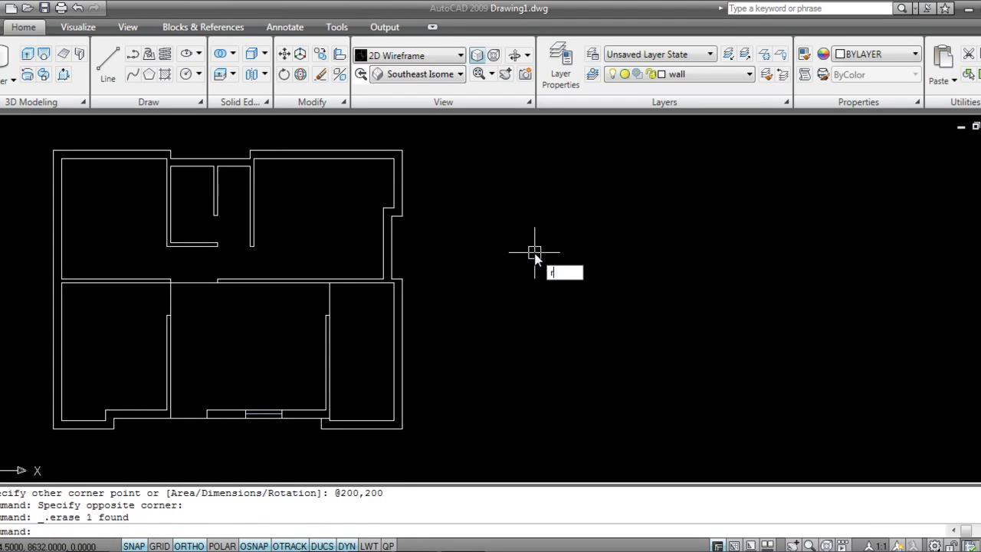
pyautogui.write('ec')
pyautogui.press('Return')
pyautogui.click(534, 290)
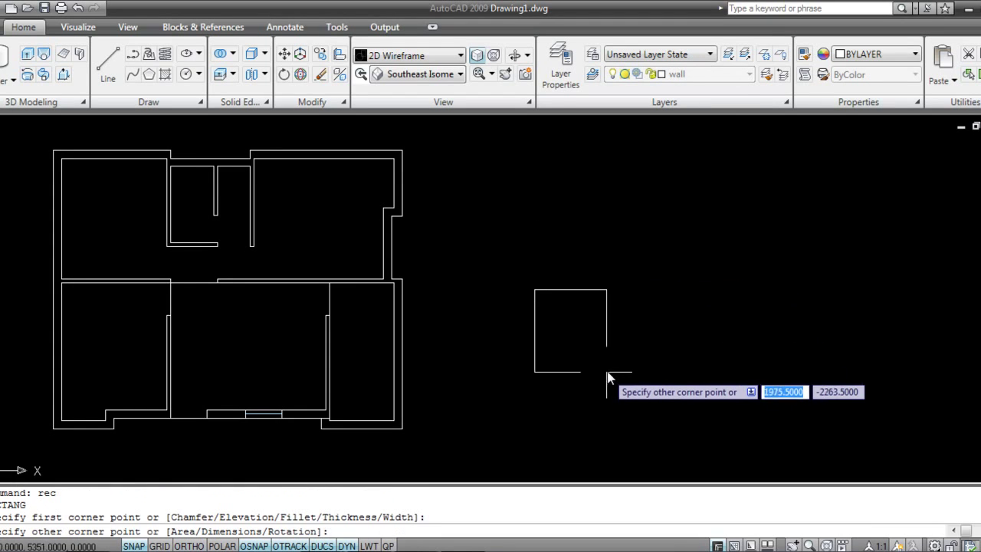
pyautogui.write('500')
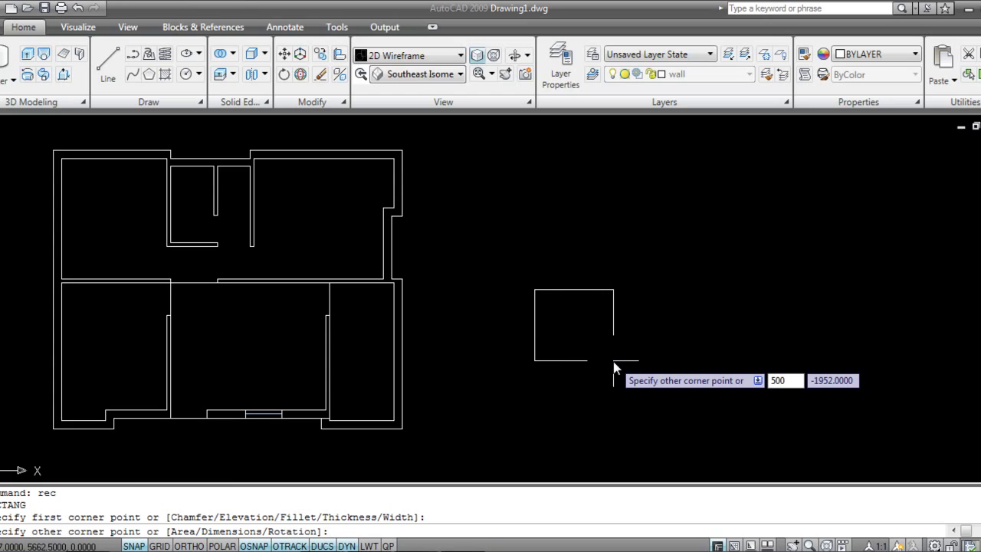
pyautogui.press('Tab')
pyautogui.write('500')
pyautogui.press('Return')
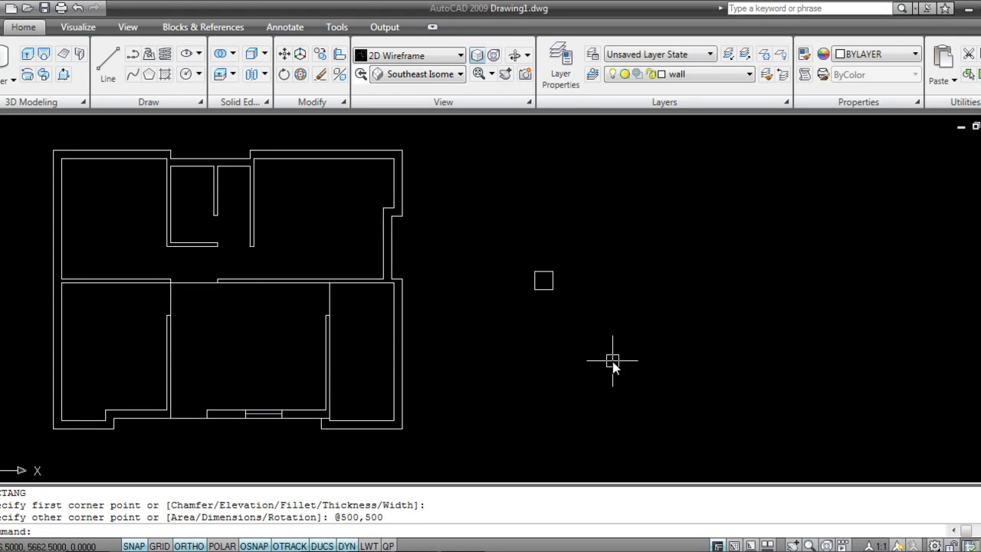
# Erase the existing 500 square.
pyautogui.scroll(3, 411, 405)
pyautogui.click(758, 269)
pyautogui.click(651, 214)
pyautogui.press('Delete')
# Draw a new 1000 by 1000 square with RECTANG.
pyautogui.write('rec')
pyautogui.press('Return')
pyautogui.click(656, 272)
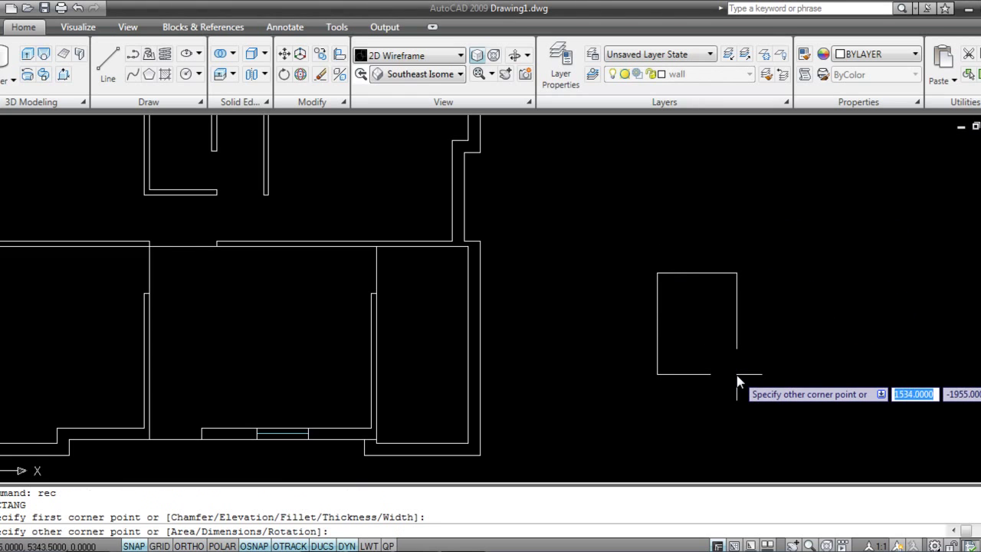
pyautogui.write('1000')
pyautogui.press('Tab')
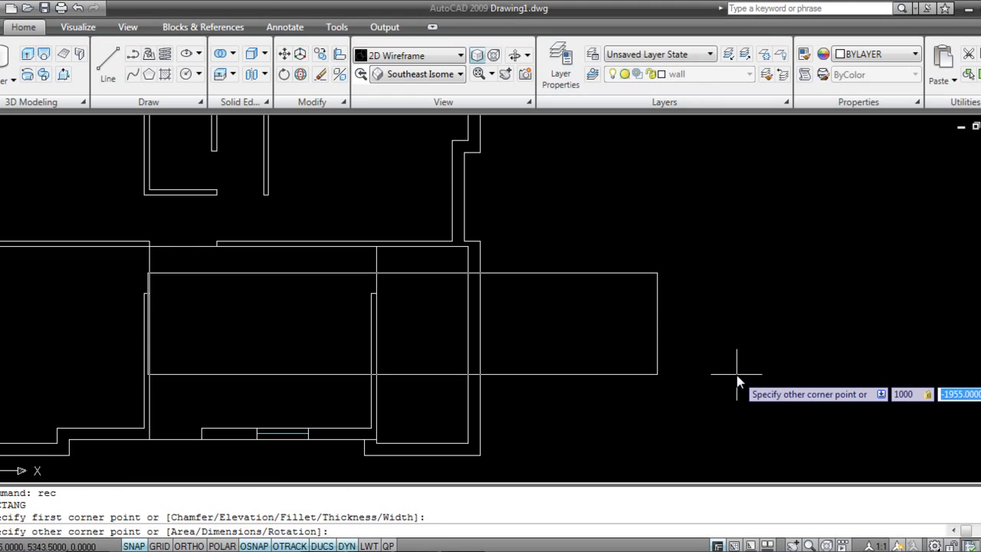
pyautogui.write('1')
pyautogui.press('Return')
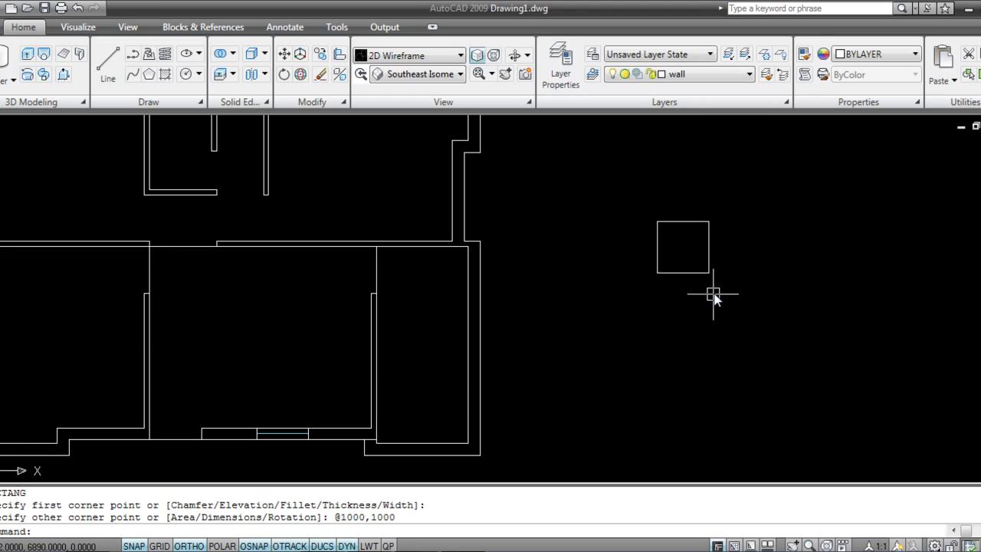
# Offset the 1000 square 100 units outward.
pyautogui.write('o')
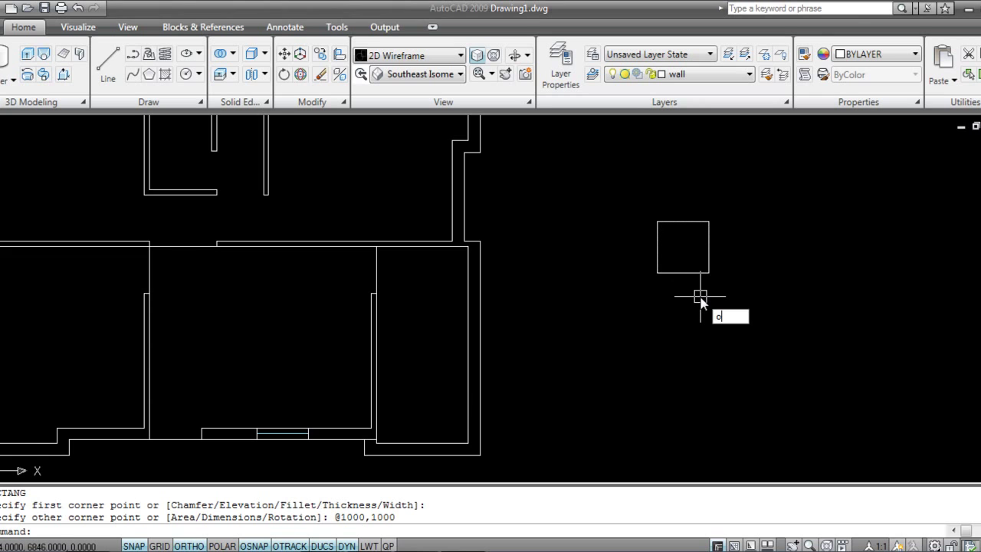
pyautogui.press('Return')
pyautogui.write('100')
pyautogui.press('Return')
pyautogui.click(701, 273)
pyautogui.click(722, 256)
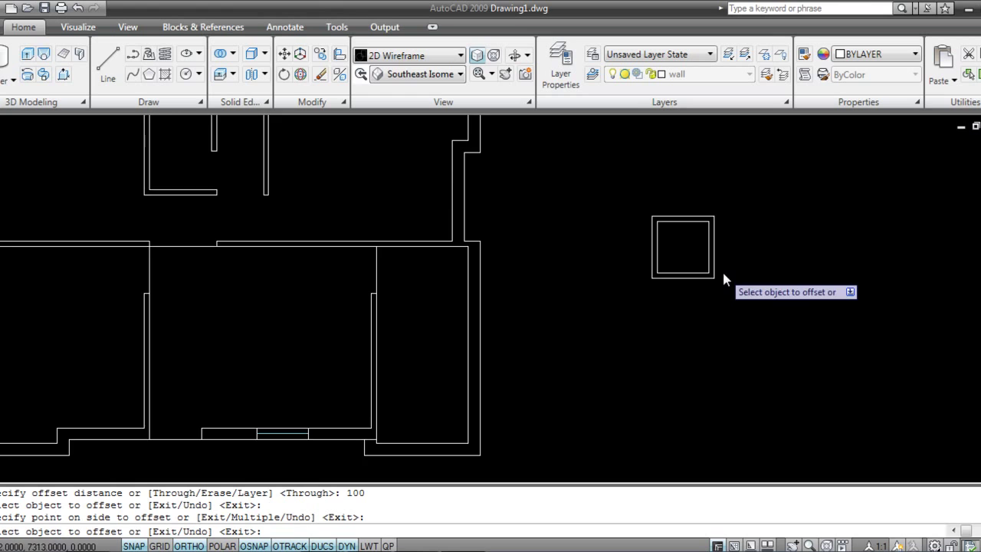
pyautogui.scroll(3, 724, 280)
pyautogui.click(704, 341)
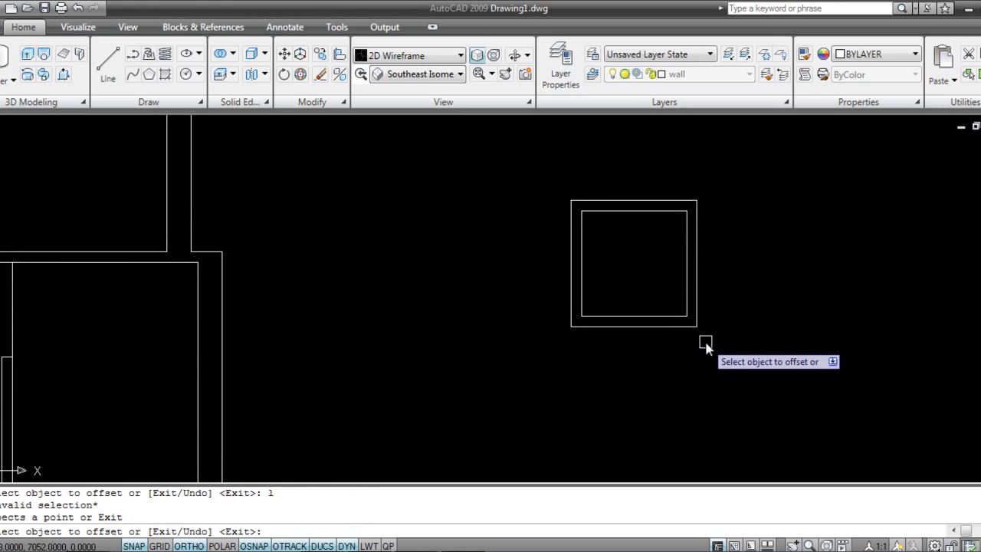
pyautogui.press('Escape')
# Draw two short horizontal lines out from the squares' lower corners.
pyautogui.write('l')
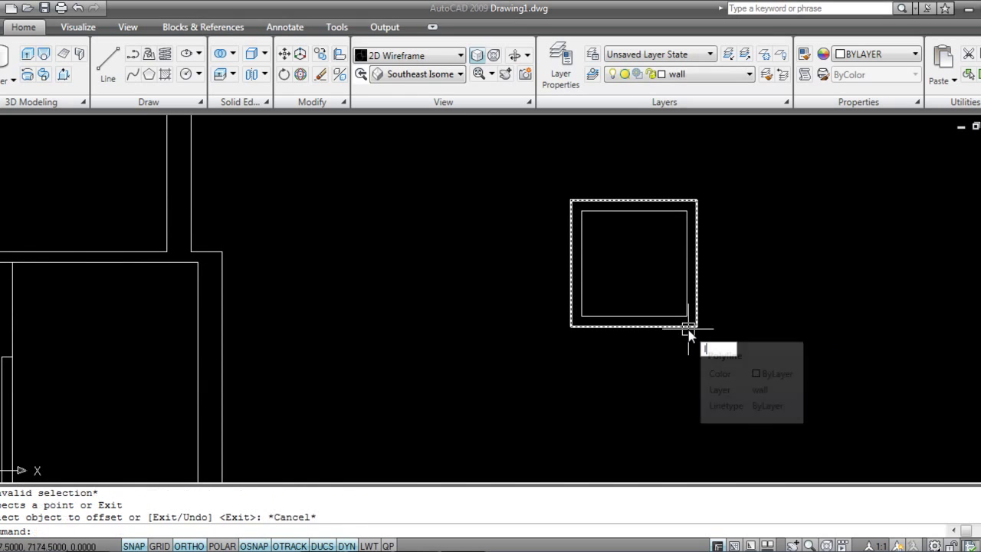
pyautogui.press('Return')
pyautogui.click(686, 315)
pyautogui.click(756, 306)
pyautogui.press('Escape')
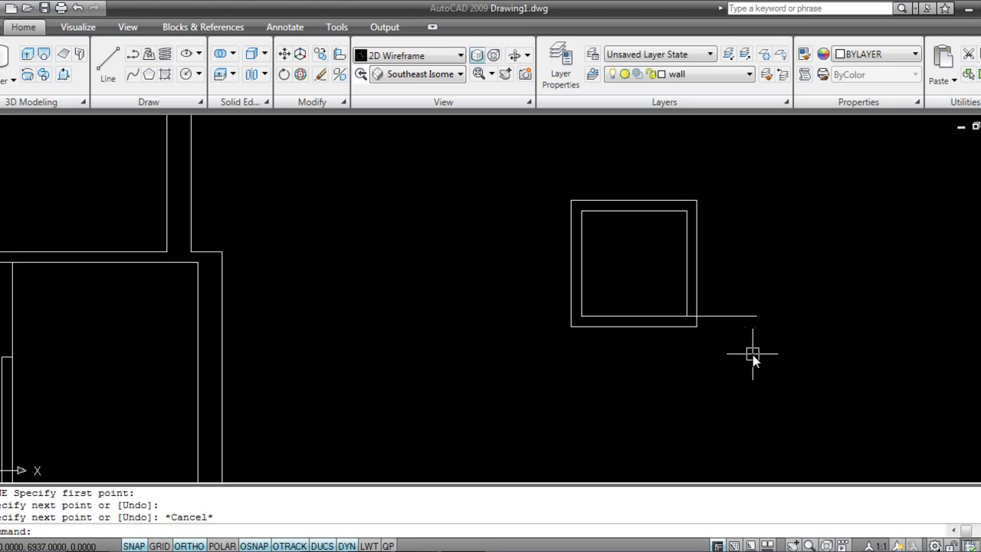
pyautogui.write('l')
pyautogui.press('Return')
pyautogui.click(581, 315)
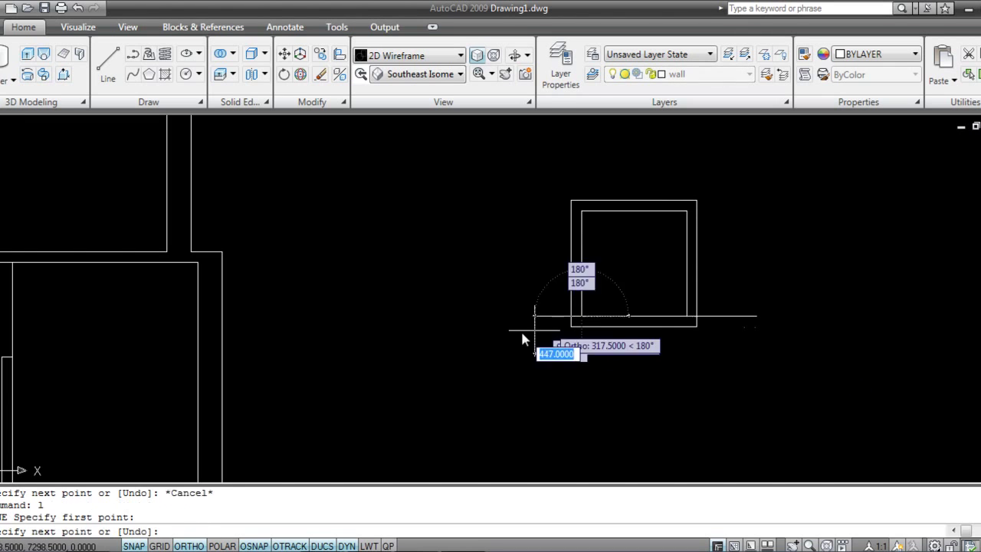
pyautogui.click(522, 317)
pyautogui.press('Escape')
# Delete the stray lines and select the 100-unit outer square for removal.
pyautogui.scroll(2, 612, 346)
pyautogui.click(766, 426)
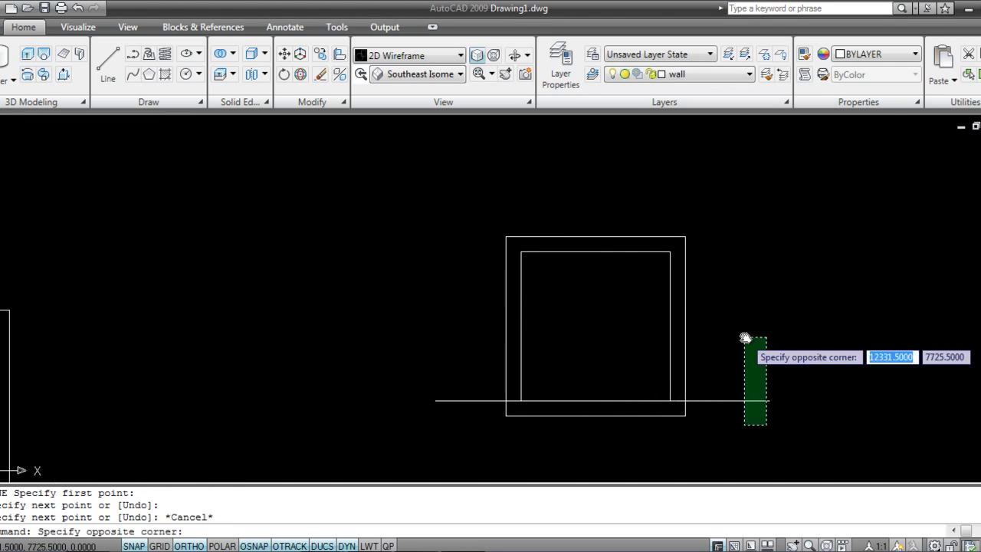
pyautogui.click(744, 337)
pyautogui.click(457, 422)
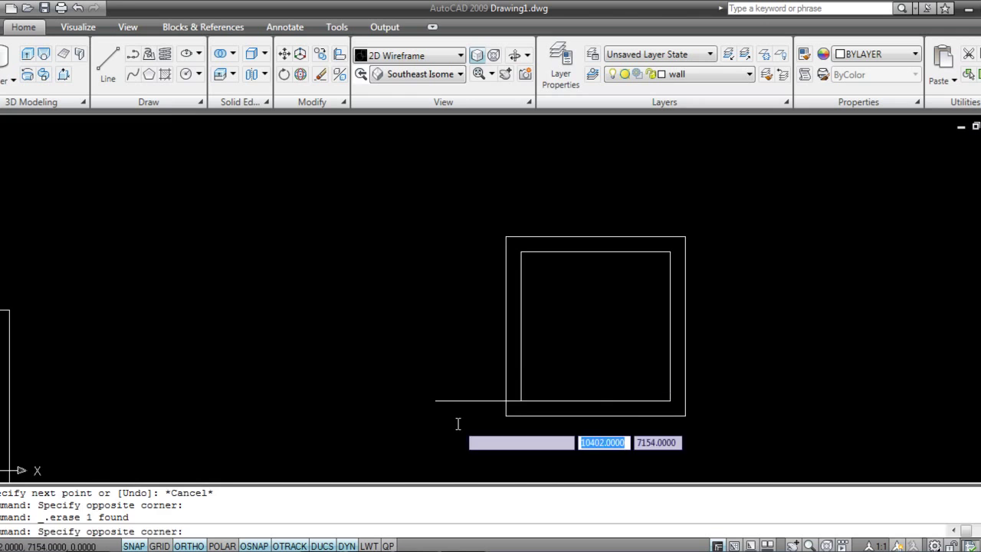
pyautogui.click(444, 364)
pyautogui.press('Delete')
pyautogui.click(504, 367)
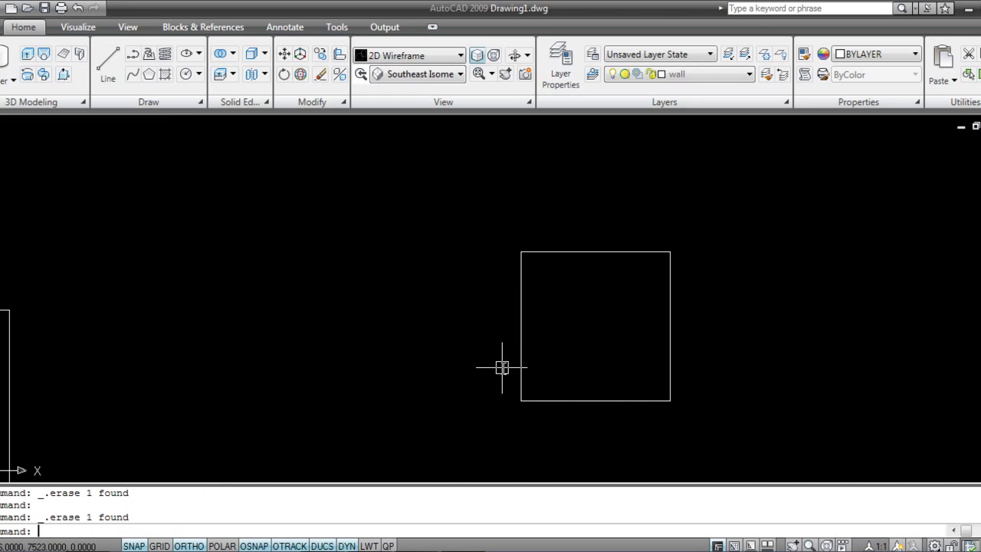
# Offset the 1000 square 150 units outward to form the back and arms.
pyautogui.write('o')
pyautogui.press('Return')
pyautogui.write('150')
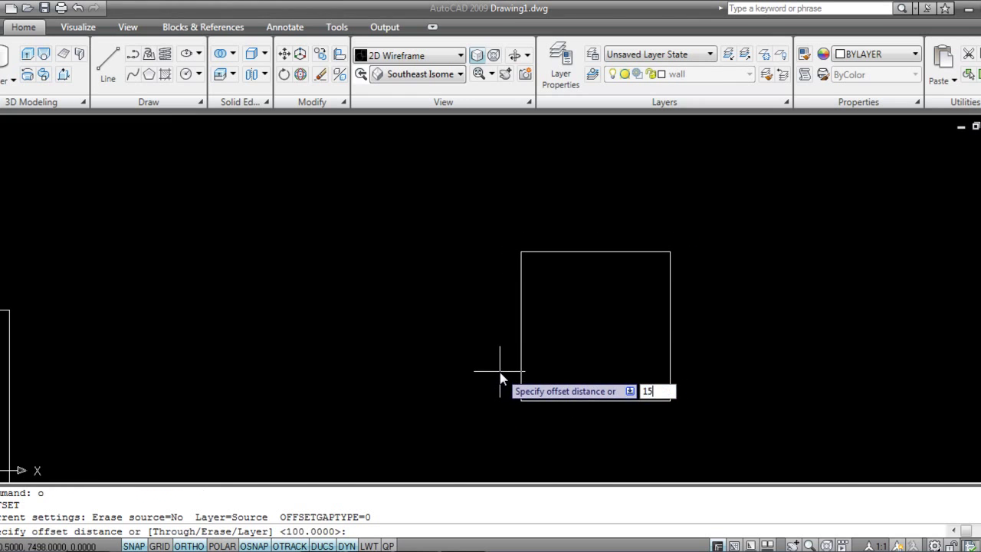
pyautogui.press('Return')
pyautogui.click(668, 317)
pyautogui.click(725, 291)
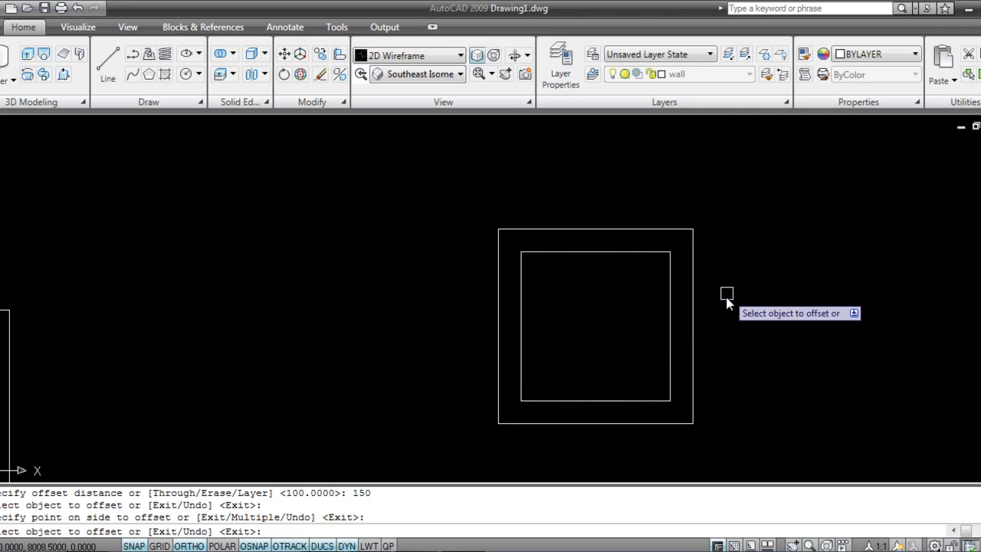
pyautogui.press('Escape')
# Draw lines from the seat's bottom corners out past the outer square.
pyautogui.write('l')
pyautogui.press('Return')
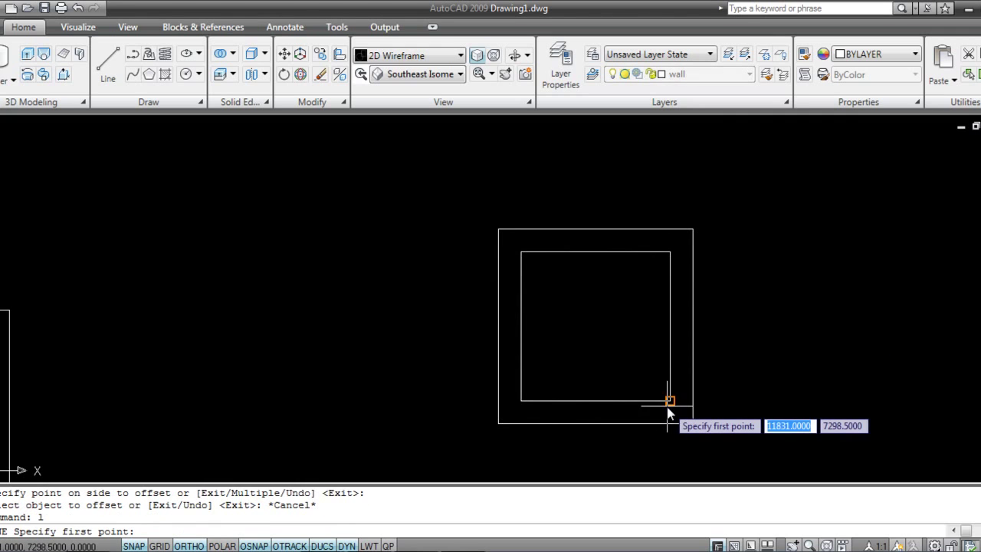
pyautogui.click(669, 400)
pyautogui.click(717, 399)
pyautogui.press('Escape')
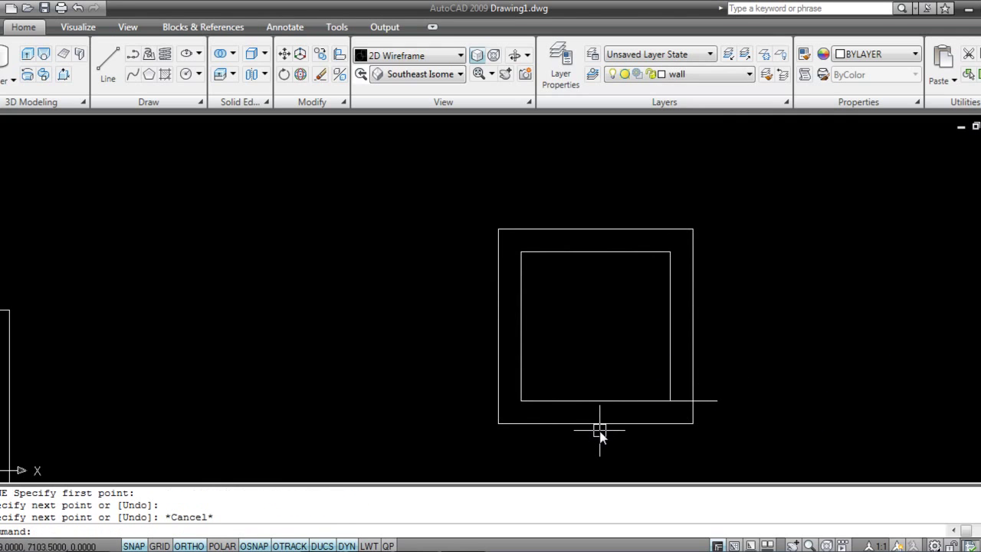
pyautogui.press('Return')
pyautogui.click(521, 400)
pyautogui.click(452, 421)
pyautogui.press('Escape')
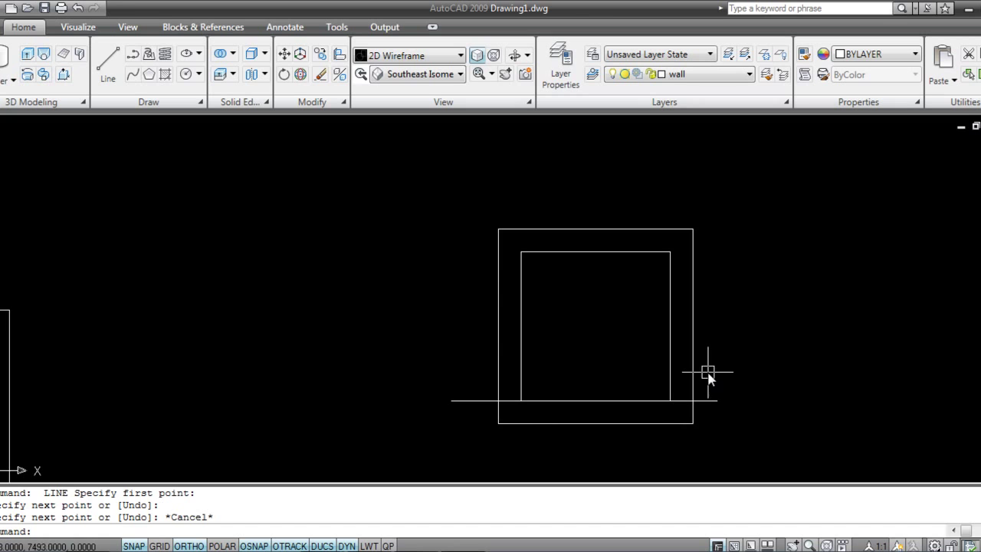
# Trim away the outer square's bottom strip and the lines' overhangs.
pyautogui.write('tr')
pyautogui.press('Return')
pyautogui.click(742, 443)
pyautogui.click(420, 379)
pyautogui.press('Return')
pyautogui.click(498, 414)
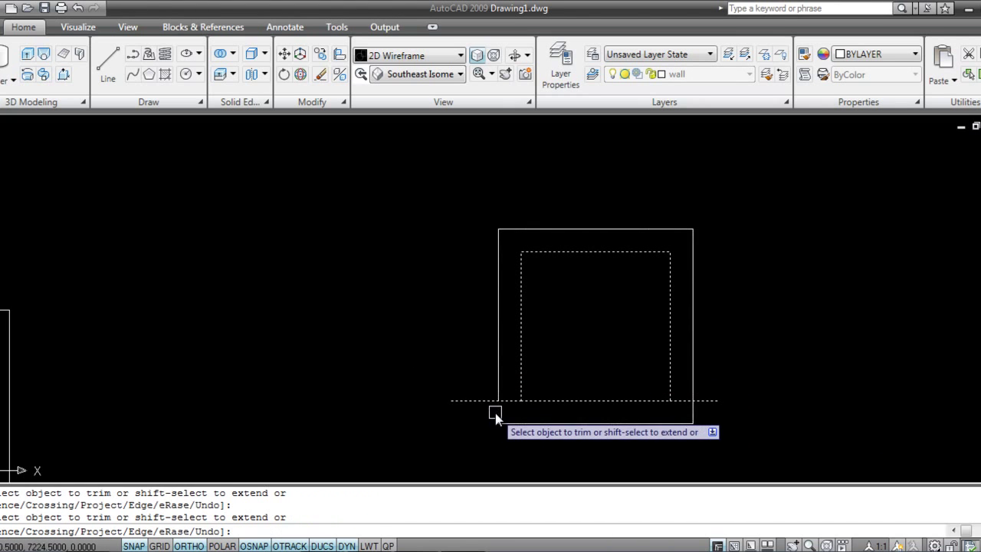
pyautogui.click(470, 400)
pyautogui.click(709, 398)
pyautogui.press('Escape')
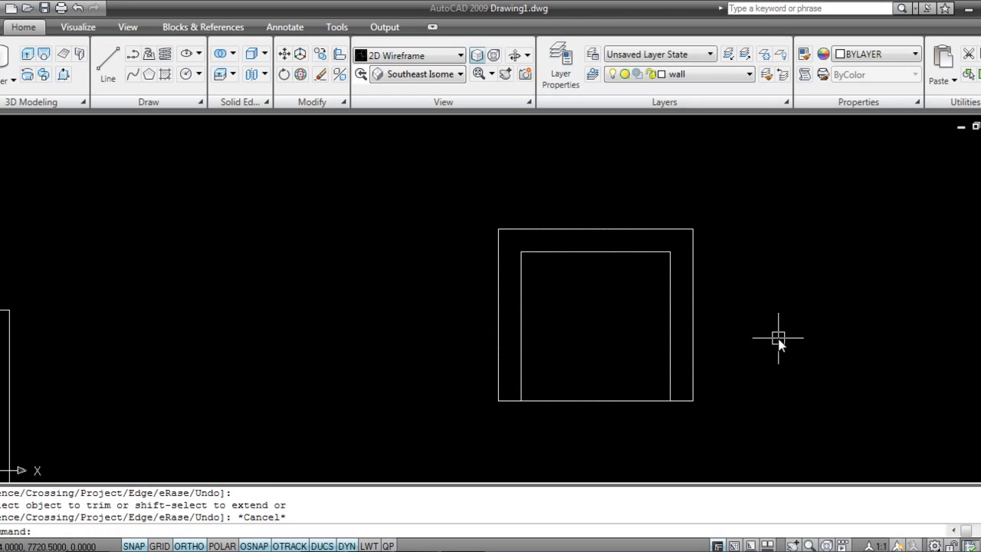
# Redraw the seat rectangle from its top-left to bottom-right corner.
pyautogui.write('r')
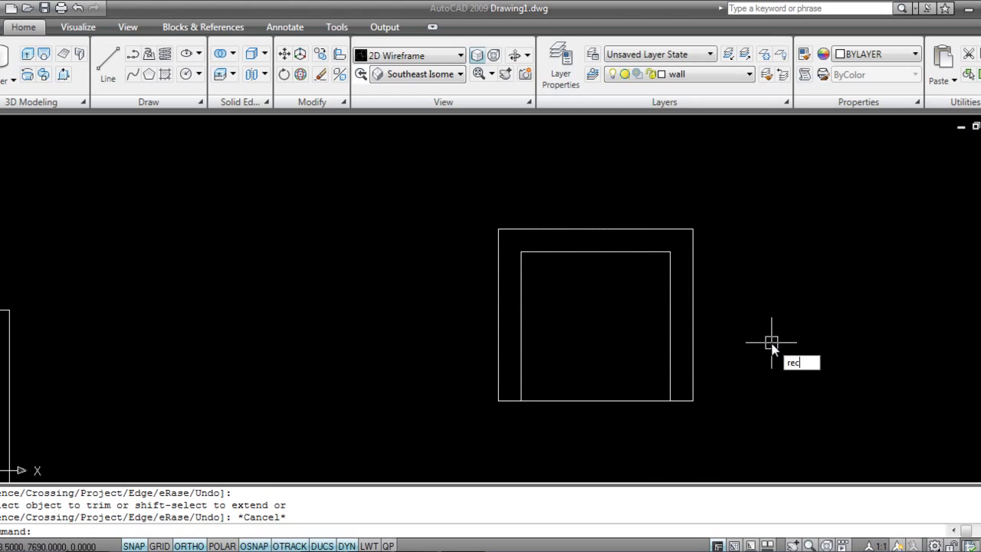
pyautogui.write('ec')
pyautogui.press('Return')
pyautogui.click(521, 251)
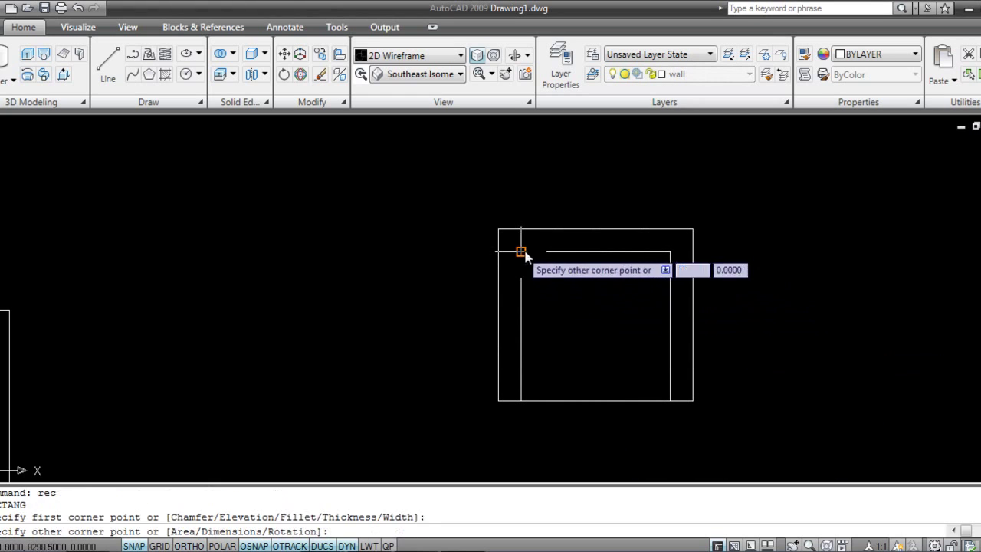
pyautogui.click(671, 400)
pyautogui.press('Escape')
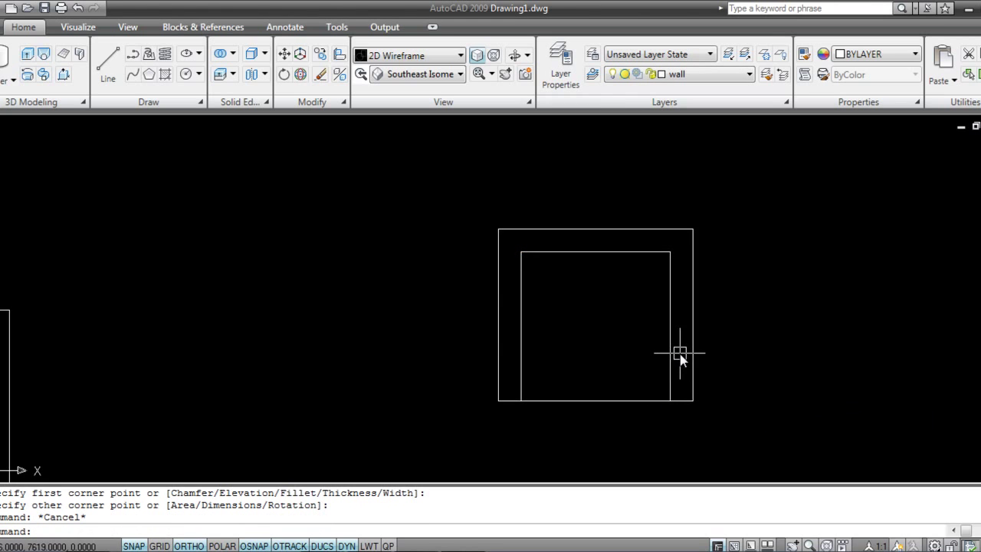
# Switch the view to Southeast Isometric.
pyautogui.scroll(-3, 697, 360)
pyautogui.moveTo(718, 396); pyautogui.dragTo(751, 278, button='middle')
pyautogui.scroll(-1, 754, 277)
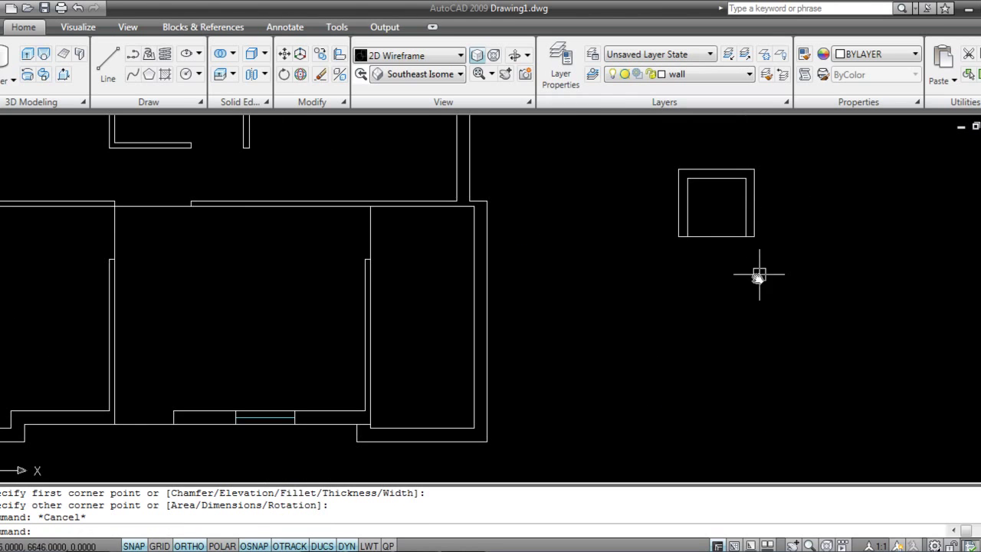
pyautogui.scroll(-2, 759, 276)
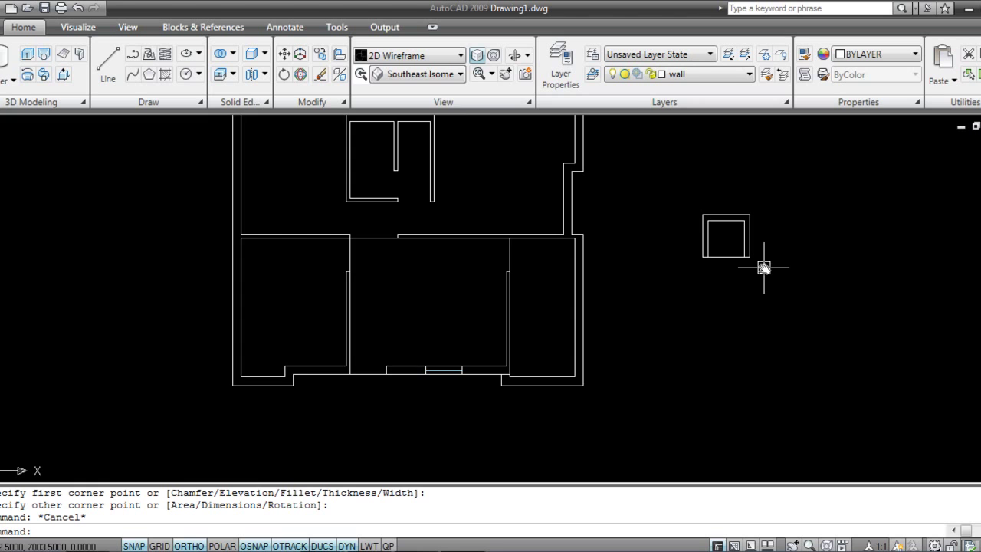
pyautogui.click(419, 74)
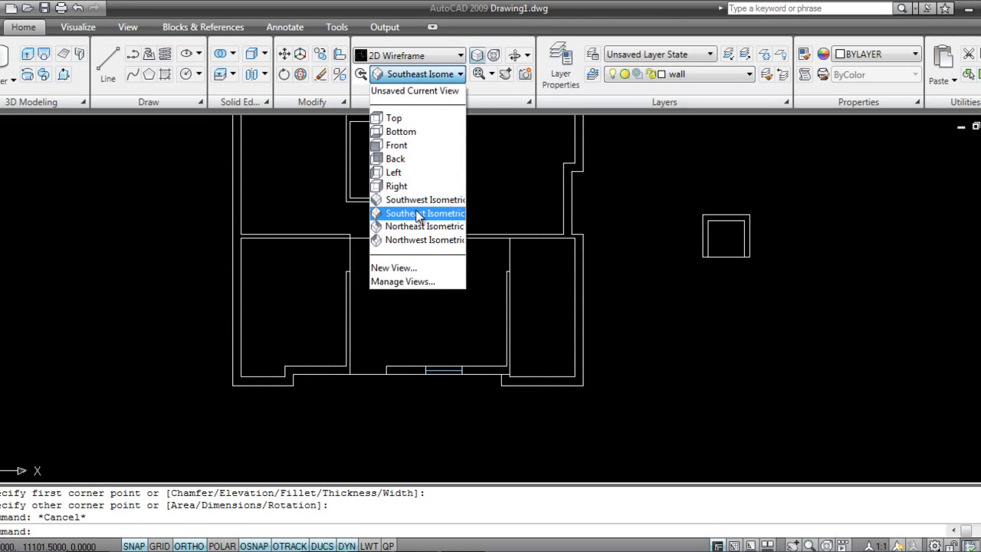
pyautogui.click(442, 213)
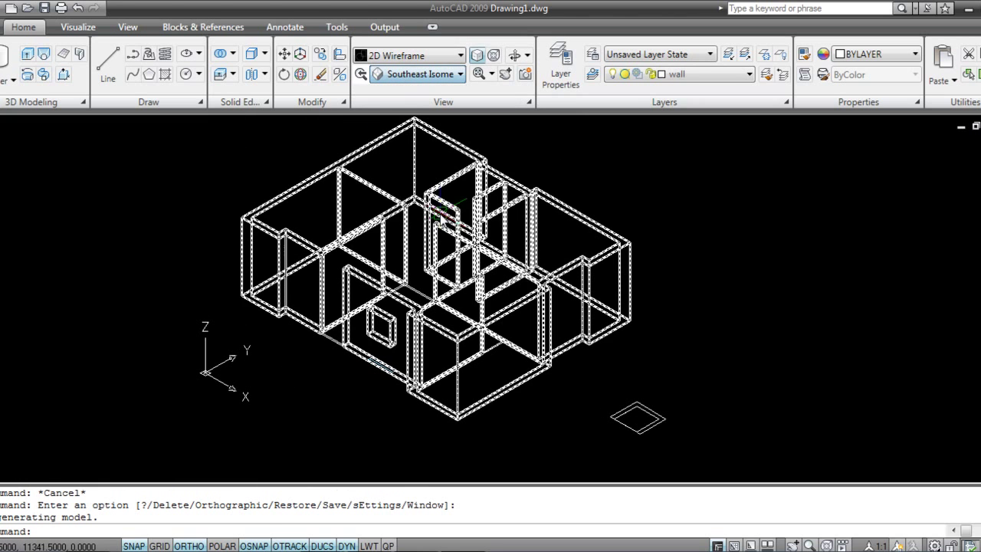
# Press-pull the armchair outline's outer ring up 600 units.
pyautogui.scroll(6, 656, 426)
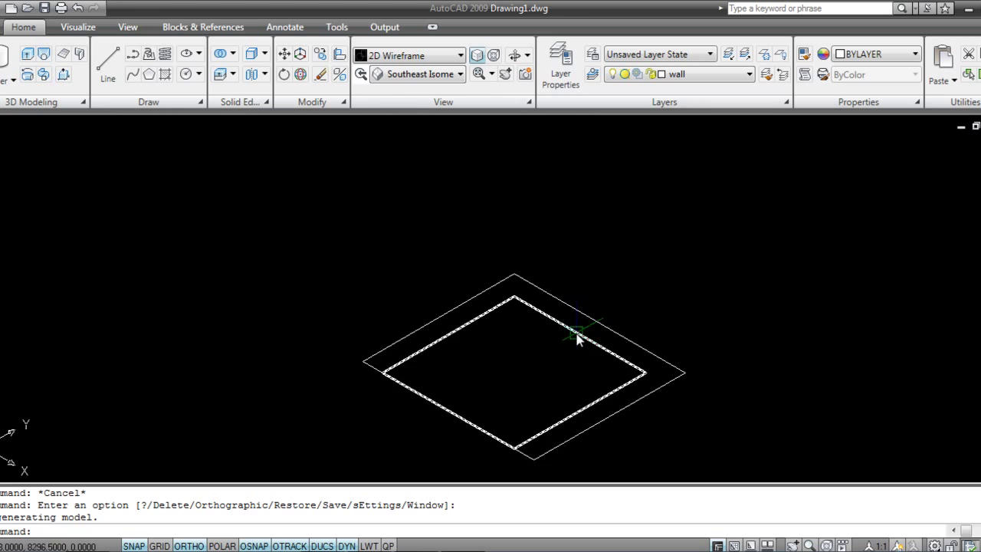
pyautogui.click(63, 74)
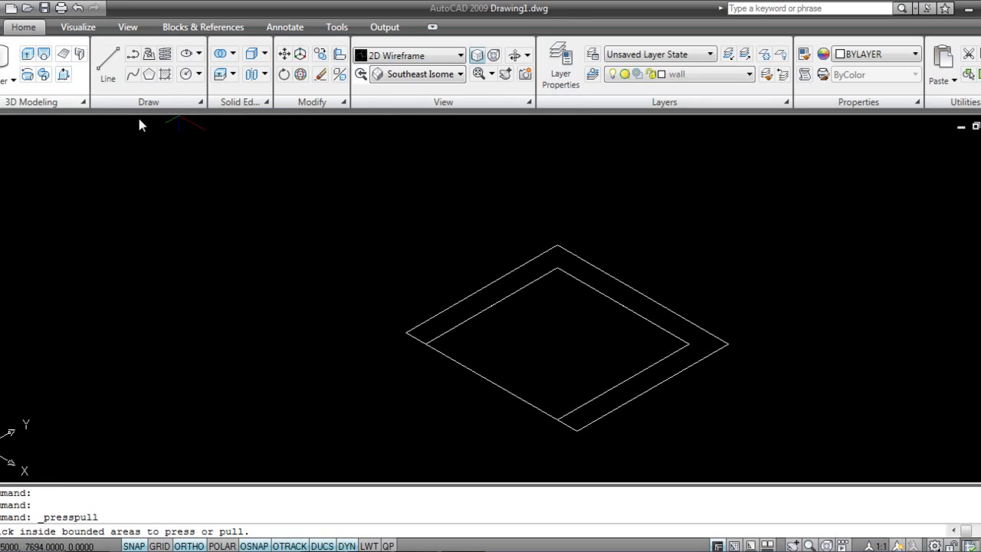
pyautogui.click(446, 328)
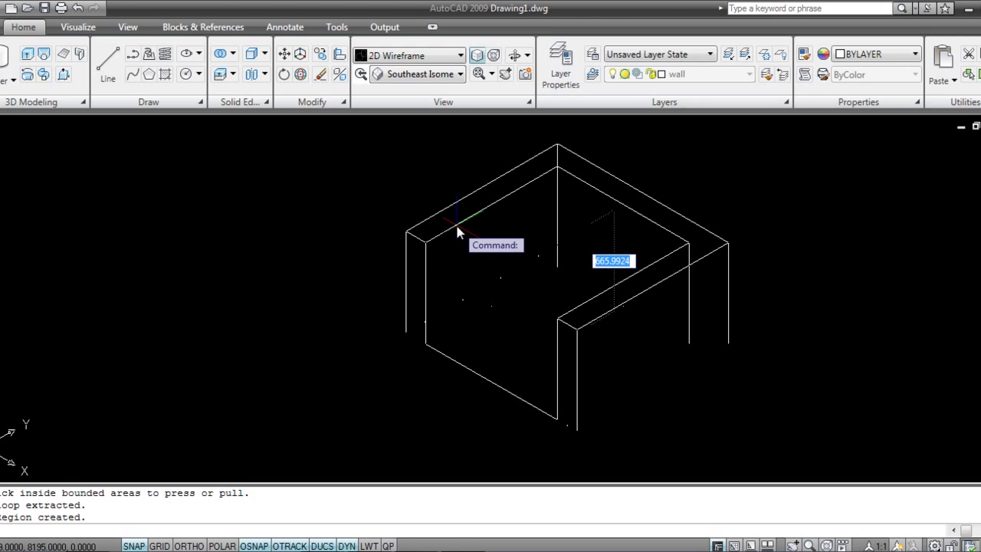
pyautogui.write('600')
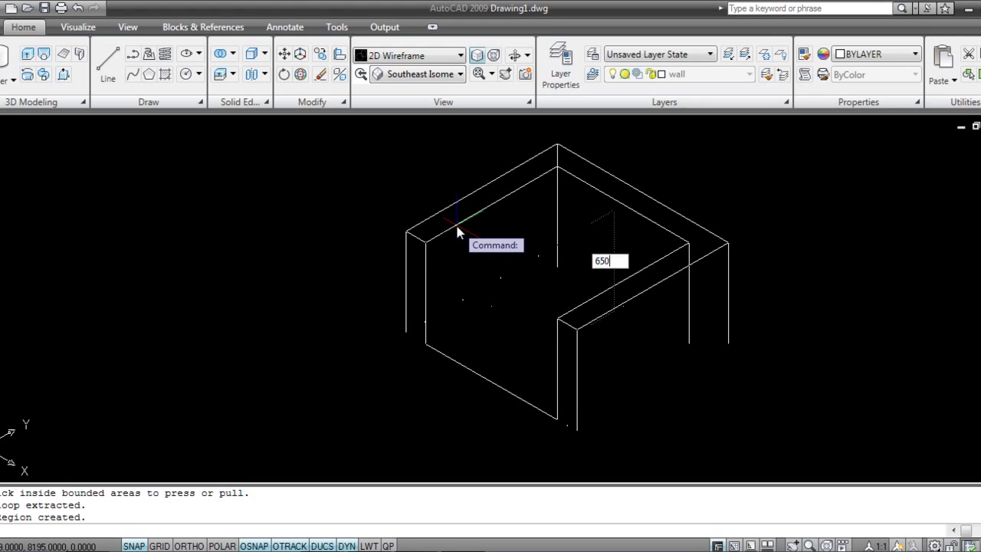
pyautogui.press('Return')
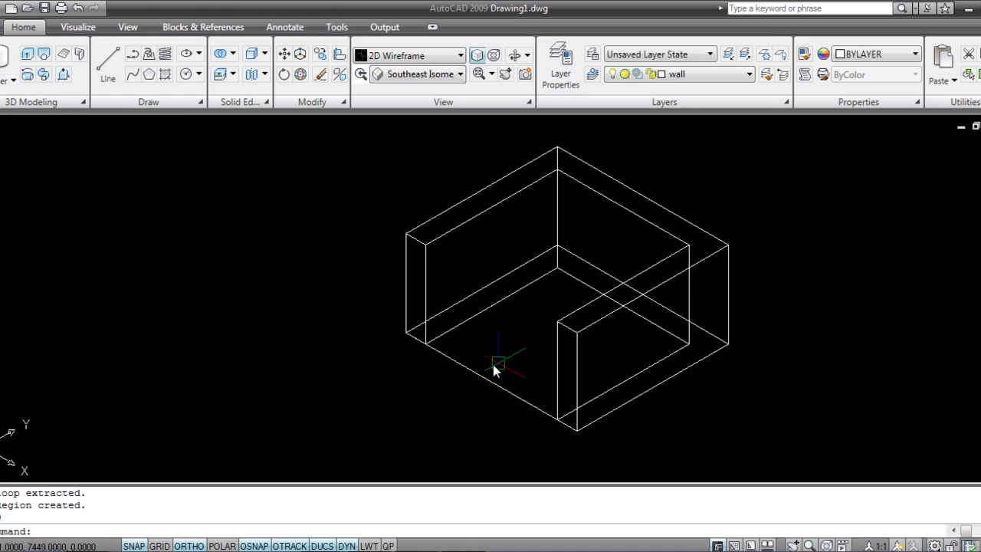
# Press-pull the floor area inside the armchair into a seat slab.
pyautogui.click(64, 74)
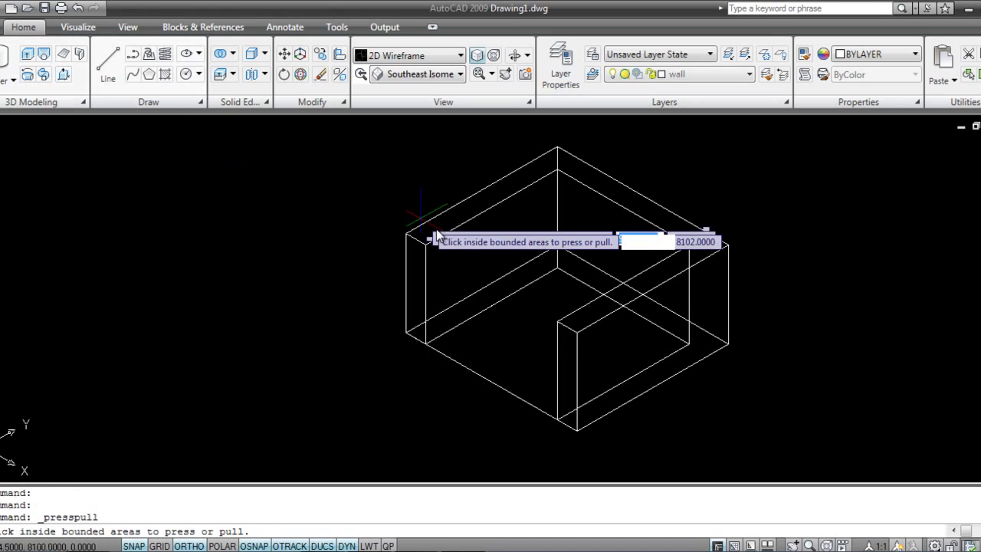
pyautogui.click(484, 350)
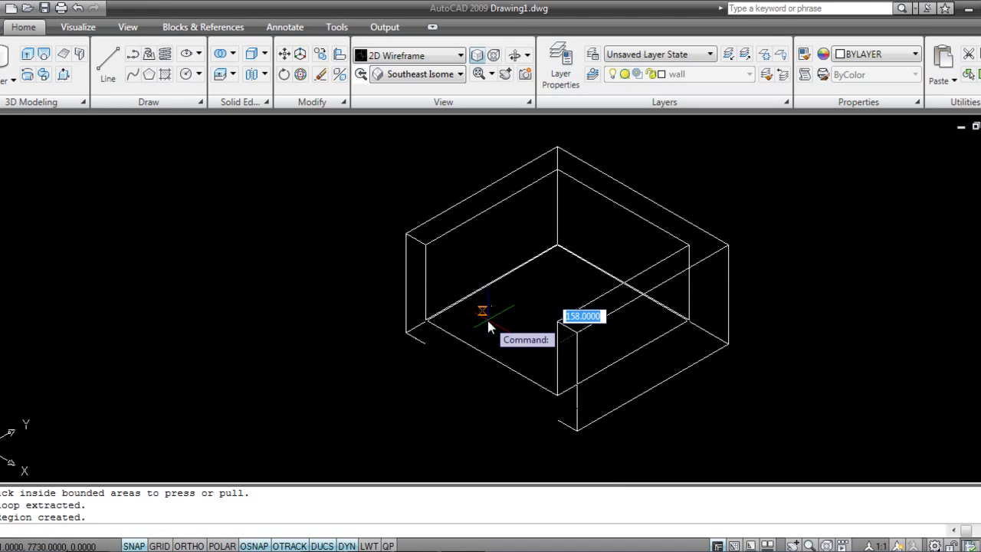
pyautogui.click(489, 322)
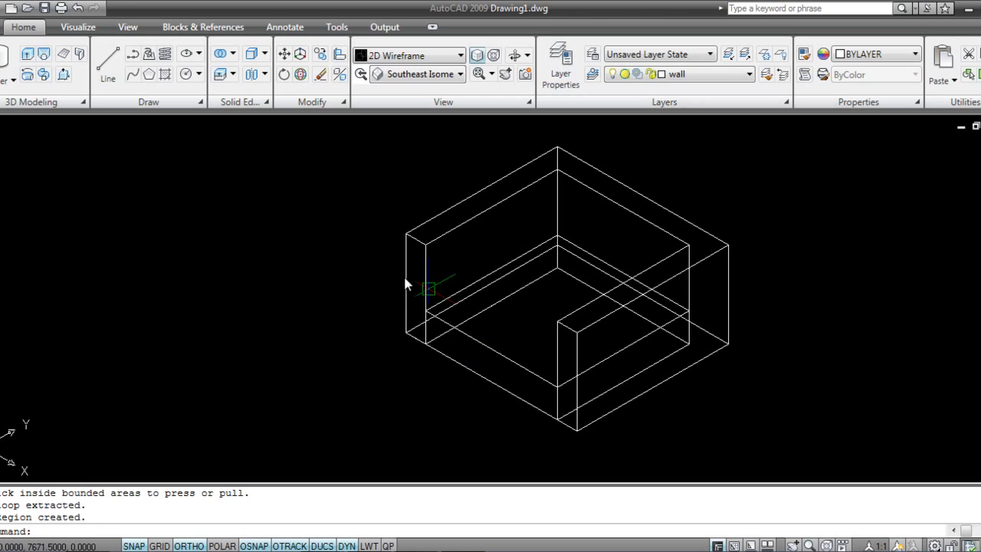
pyautogui.click(64, 75)
pyautogui.click(498, 306)
pyautogui.click(501, 292)
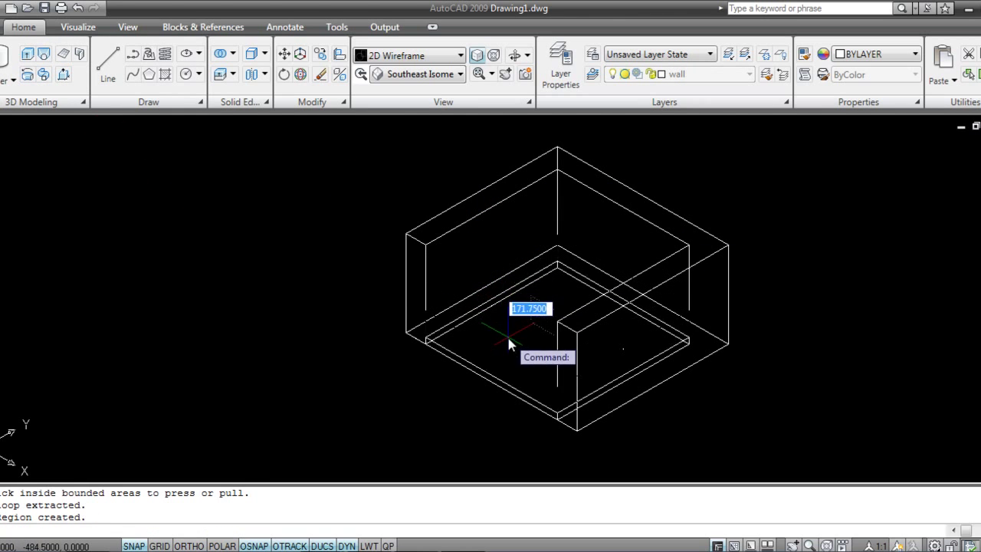
pyautogui.press('Escape')
pyautogui.scroll(3, 514, 409)
# Move the seat slab up between the arms.
pyautogui.write('m')
pyautogui.press('Return')
pyautogui.click(541, 383)
pyautogui.press('Return')
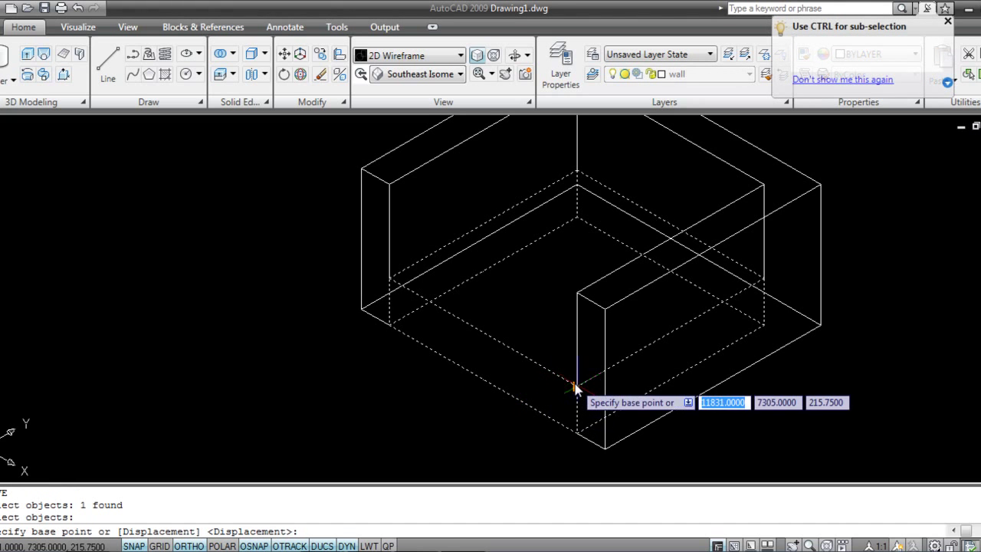
pyautogui.click(575, 385)
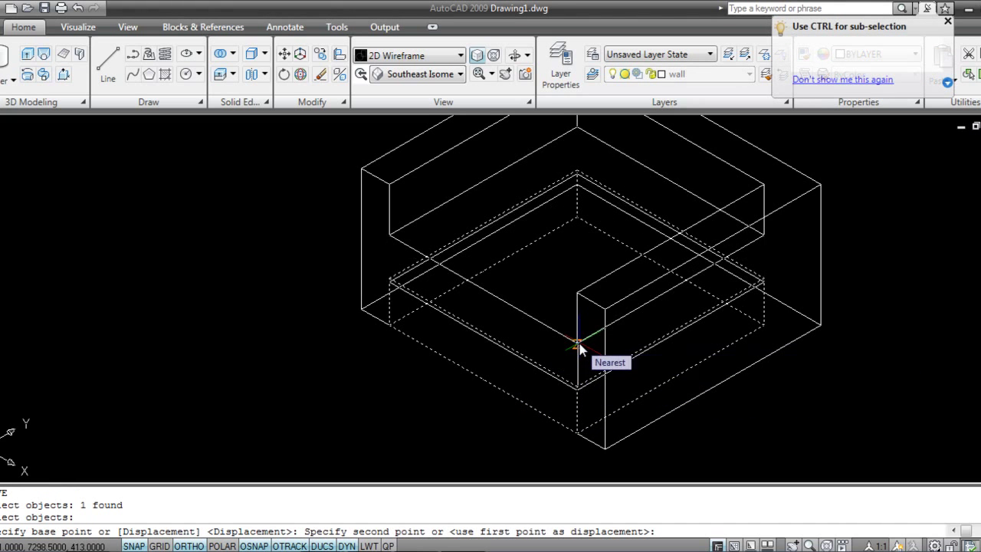
pyautogui.click(579, 357)
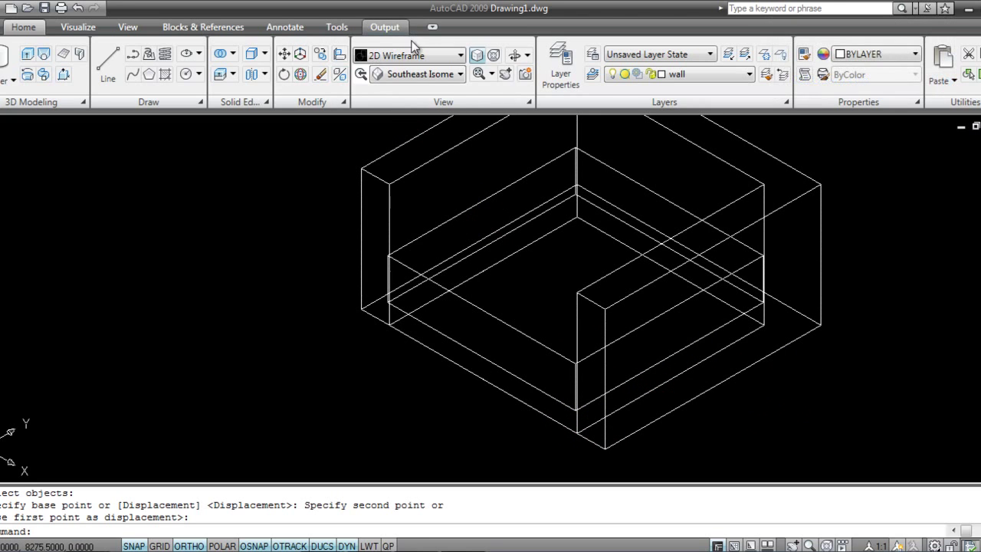
pyautogui.click(385, 28)
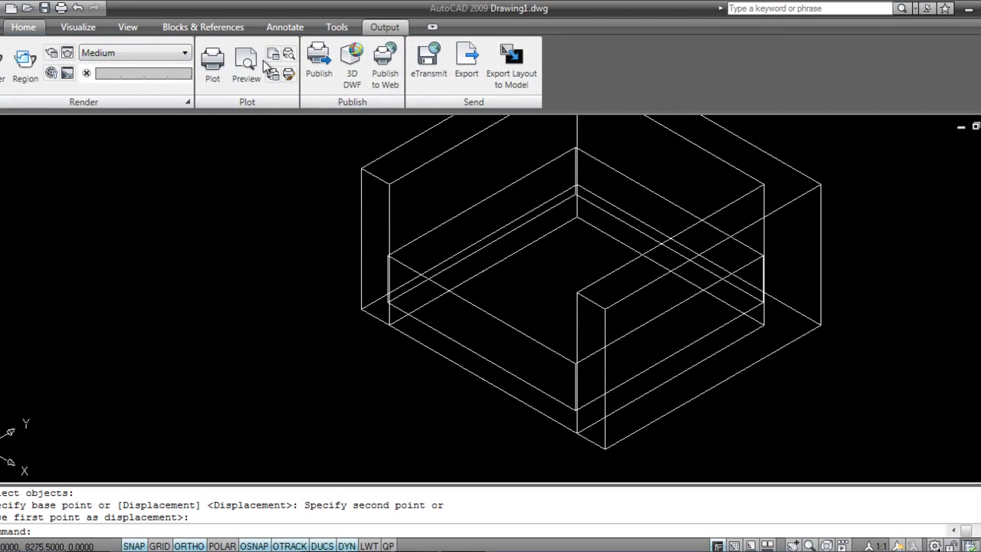
# Shade the model in the Conceptual visual style and orbit toward the armchair's front.
pyautogui.click(391, 55)
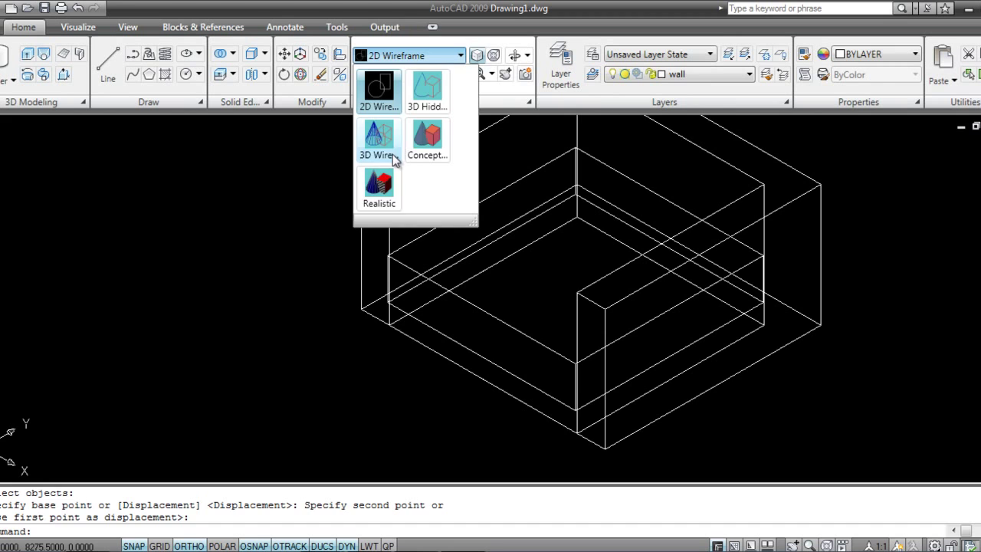
pyautogui.click(428, 139)
pyautogui.keyDown('shift'); pyautogui.moveTo(563, 308); pyautogui.dragTo(705, 234, button='middle'); pyautogui.keyUp('shift')
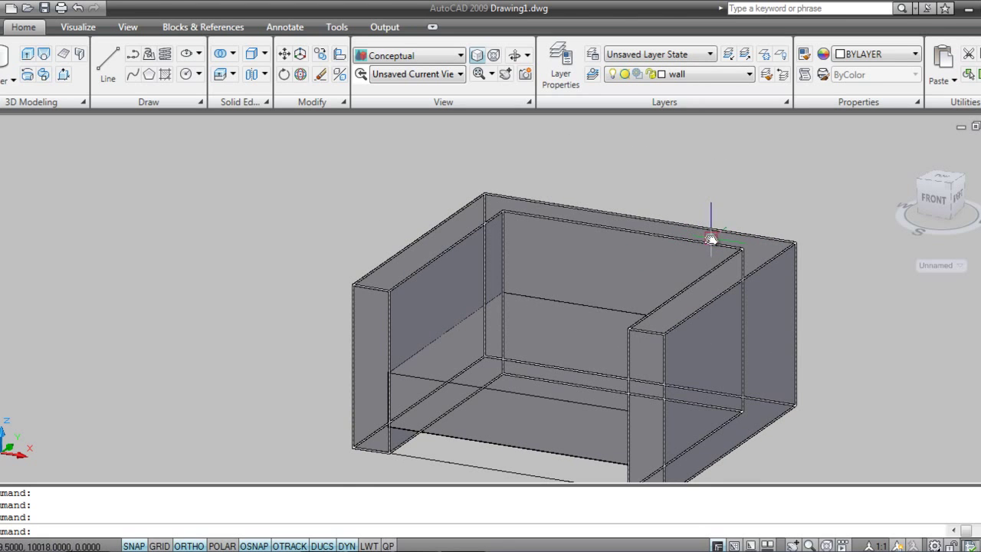
pyautogui.moveTo(602, 269)
pyautogui.keyDown('shift'); pyautogui.mouseDown(button='middle')
pyautogui.moveTo(628, 258)
pyautogui.moveTo(313, 179)
pyautogui.mouseUp(button='middle'); pyautogui.keyUp('shift')
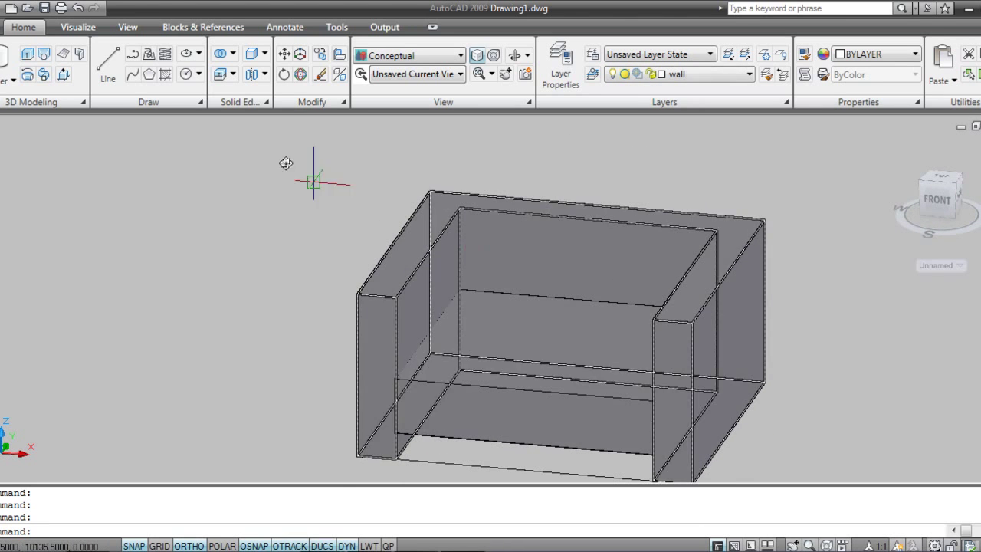
# Press-pull the backrest's top face higher above the arms.
pyautogui.click(63, 73)
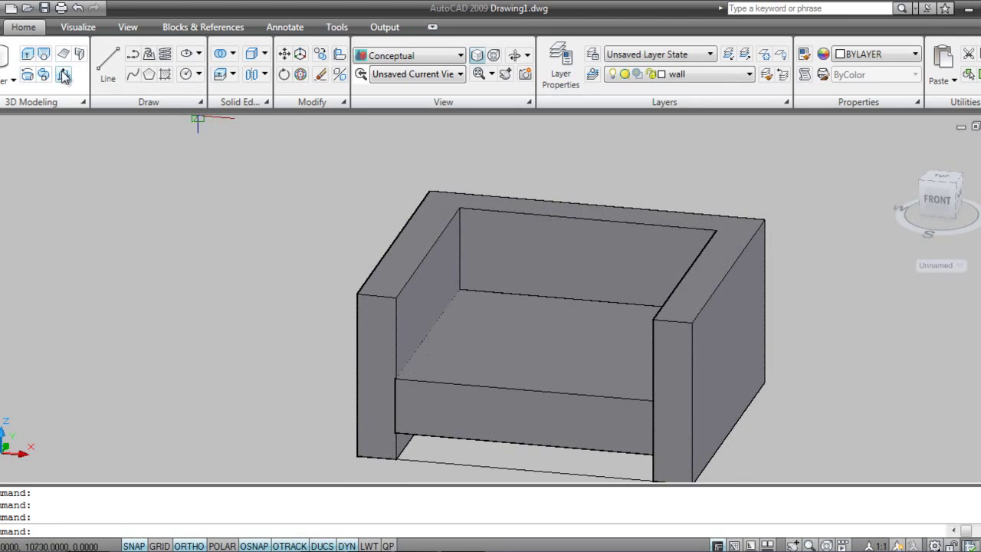
pyautogui.click(437, 224)
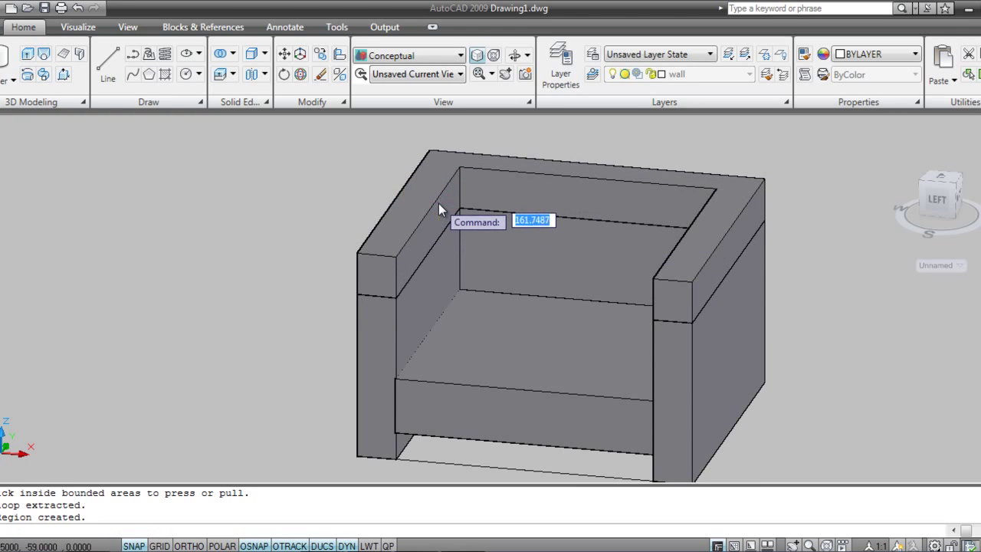
pyautogui.click(438, 203)
pyautogui.press('Escape')
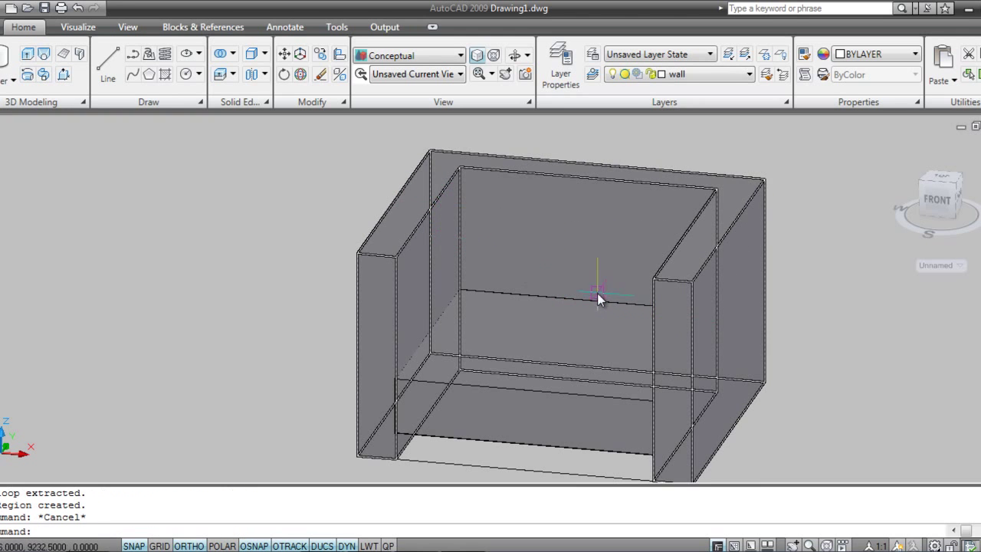
pyautogui.moveTo(618, 315)
pyautogui.keyDown('shift'); pyautogui.mouseDown(button='middle')
pyautogui.moveTo(514, 344)
pyautogui.moveTo(566, 291)
pyautogui.moveTo(587, 324)
pyautogui.moveTo(613, 332)
pyautogui.mouseUp(button='middle'); pyautogui.keyUp('shift')
pyautogui.scroll(-3, 574, 357)
# Start moving the seat slab, then cancel the move.
pyautogui.write('m')
pyautogui.press('Return')
pyautogui.click(588, 391)
pyautogui.press('Return')
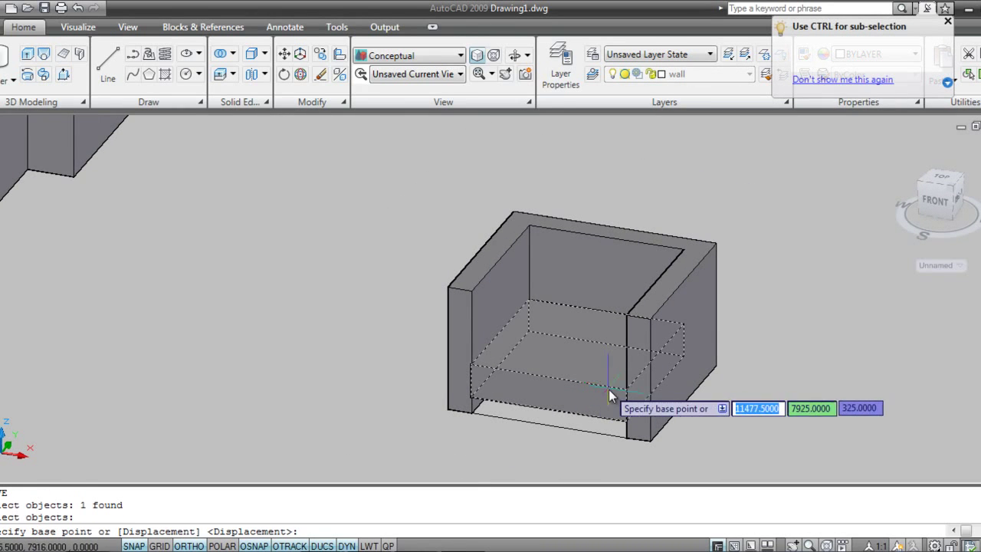
pyautogui.click(626, 388)
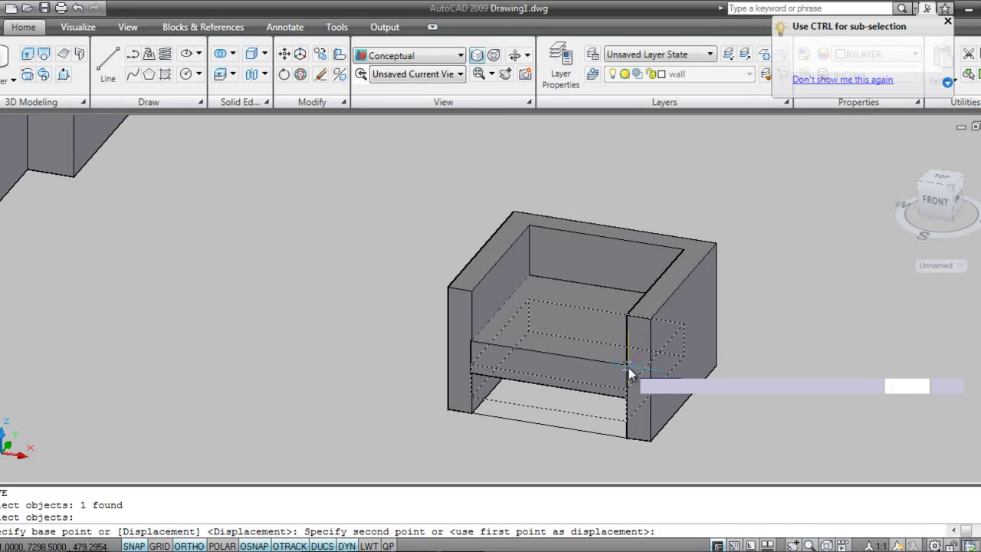
pyautogui.press('Escape')
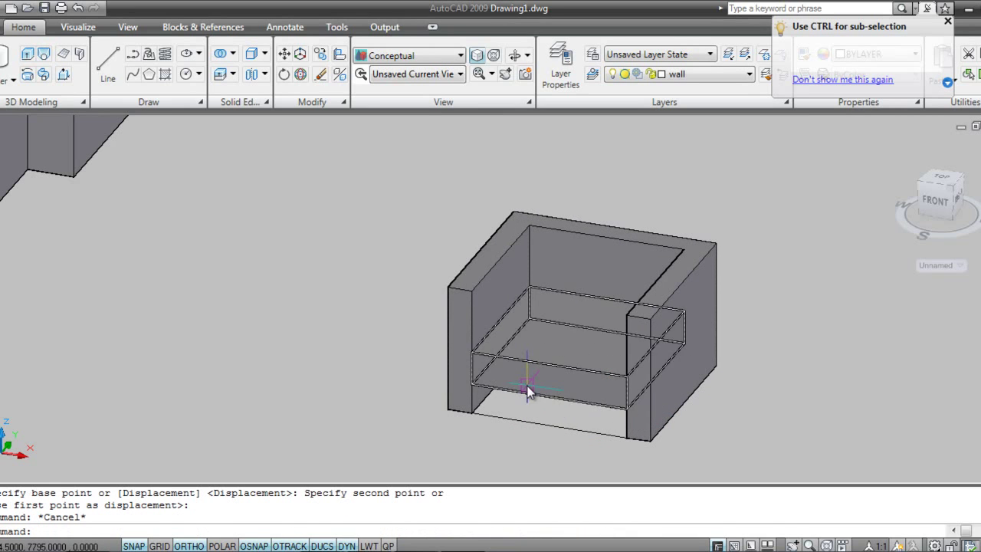
# Copy the seat slab just below itself, then undo the copy.
pyautogui.write('c')
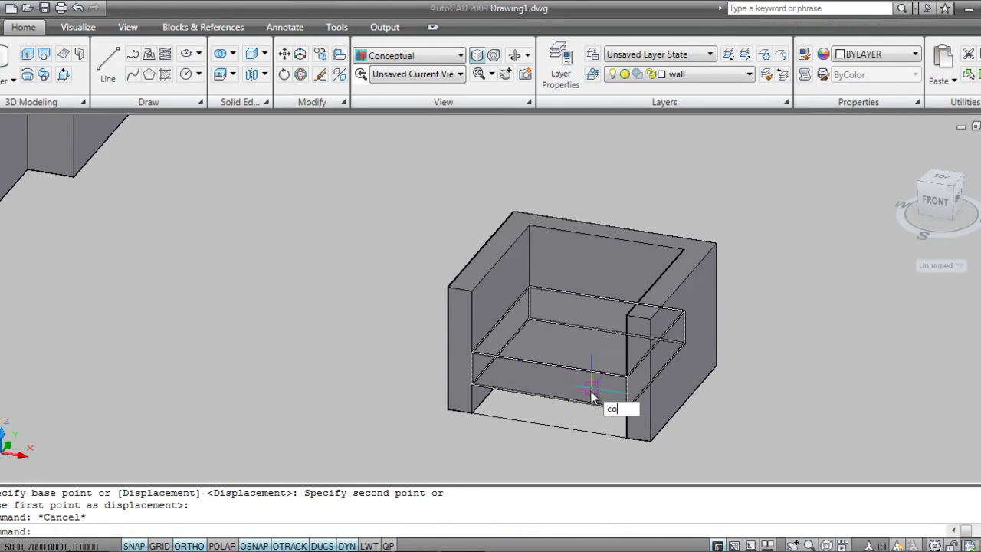
pyautogui.write('o')
pyautogui.press('Return')
pyautogui.click(584, 403)
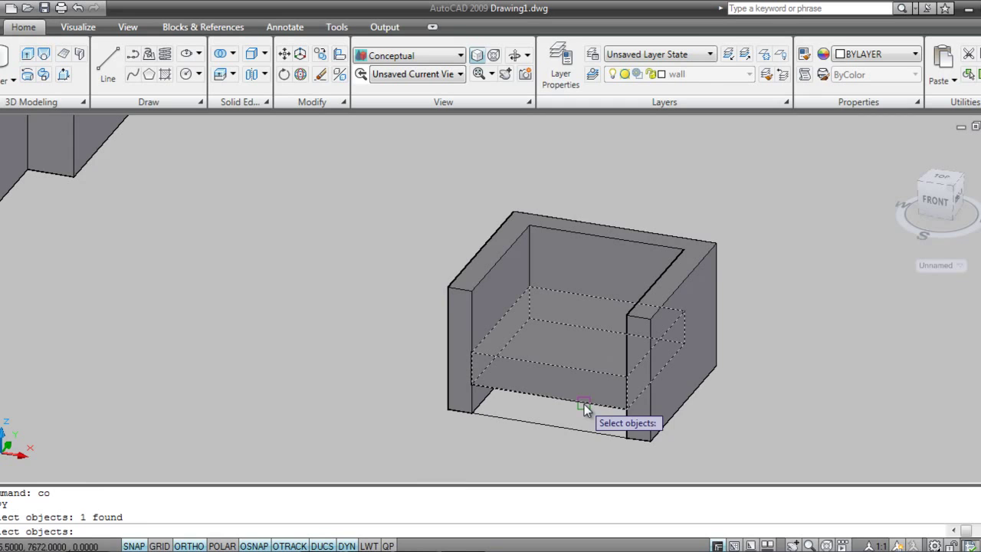
pyautogui.press('Return')
pyautogui.click(629, 373)
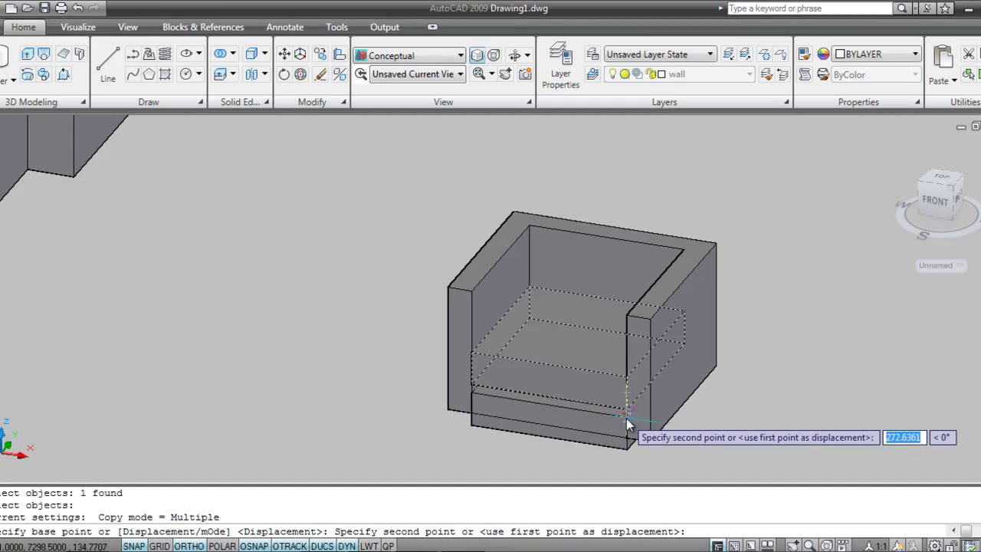
pyautogui.click(625, 414)
pyautogui.press('Escape')
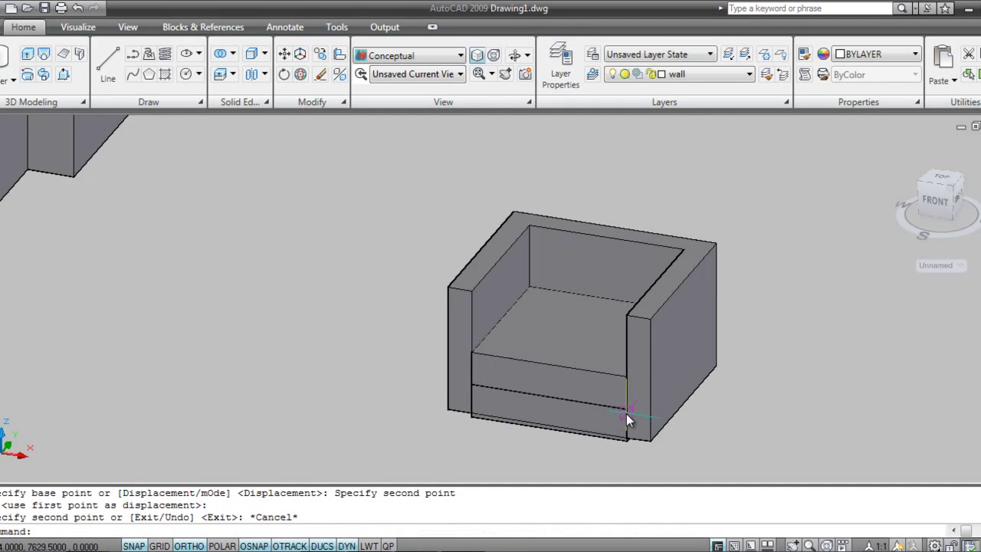
pyautogui.scroll(2, 612, 387)
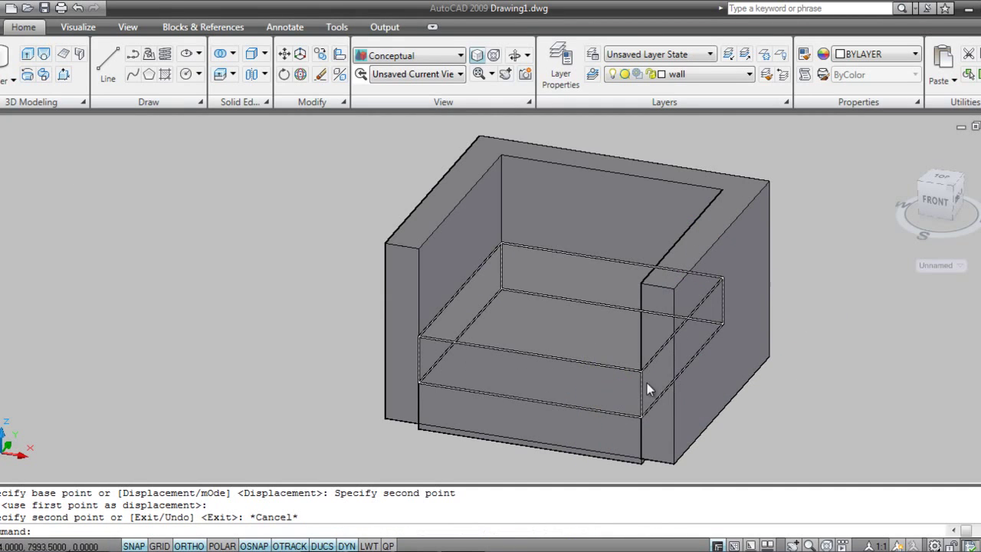
pyautogui.hotkey('ctrl', 'z')
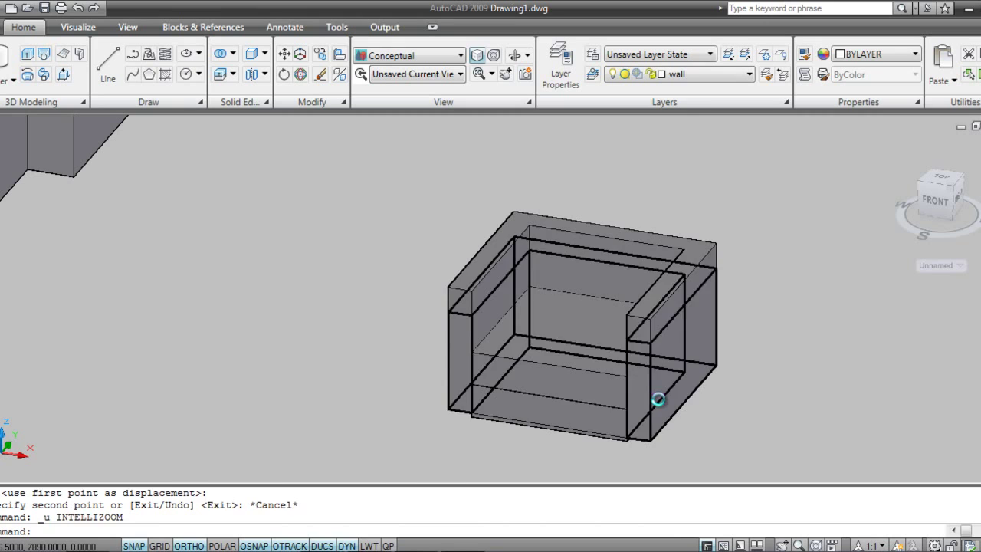
pyautogui.hotkey('ctrl', 'z')
# Move the seat slab slightly higher between the arms.
pyautogui.keyDown('shift'); pyautogui.moveTo(633, 401); pyautogui.dragTo(621, 434, button='middle'); pyautogui.keyUp('shift')
pyautogui.scroll(2, 647, 384)
pyautogui.moveTo(647, 385); pyautogui.dragTo(599, 342, button='middle')
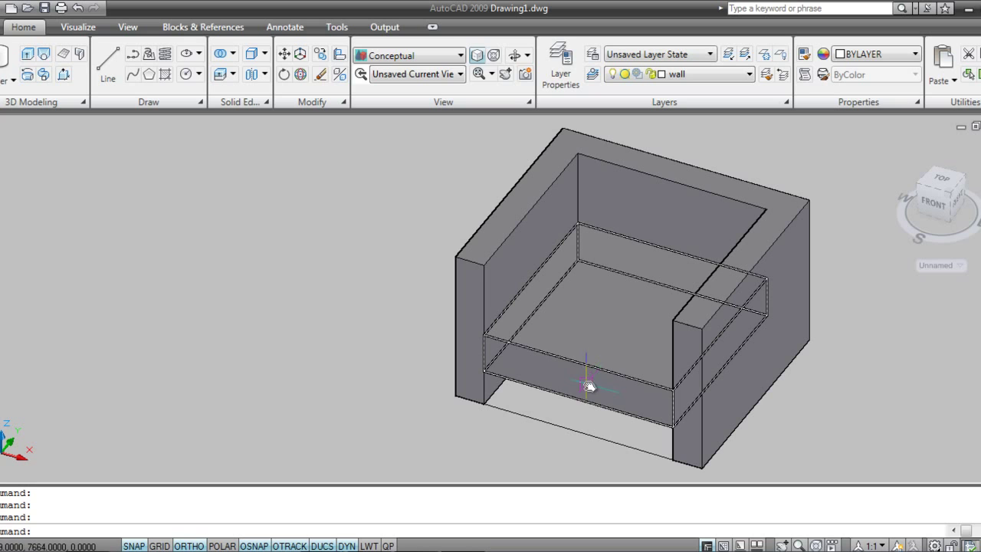
pyautogui.write('m')
pyautogui.press('Return')
pyautogui.click(638, 380)
pyautogui.press('Return')
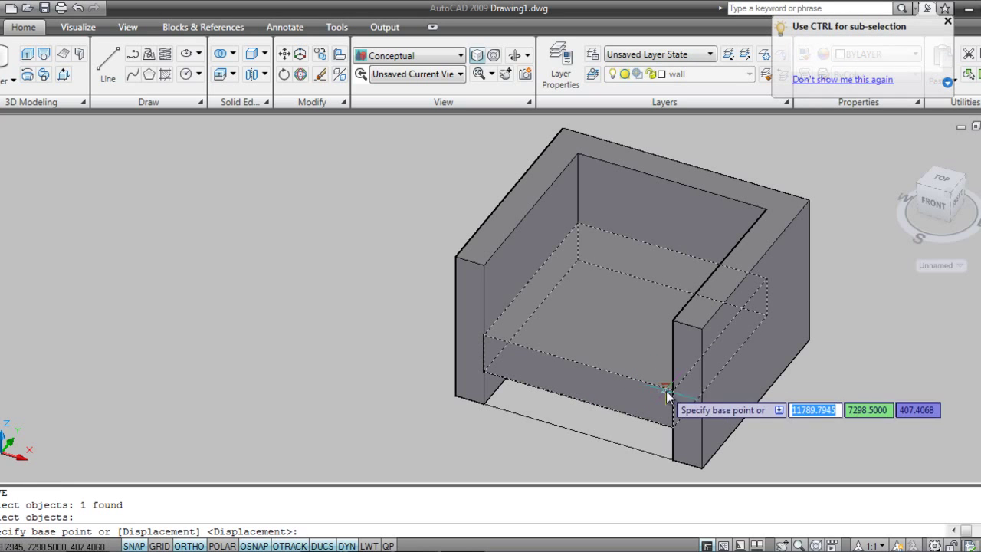
pyautogui.click(671, 388)
pyautogui.click(671, 382)
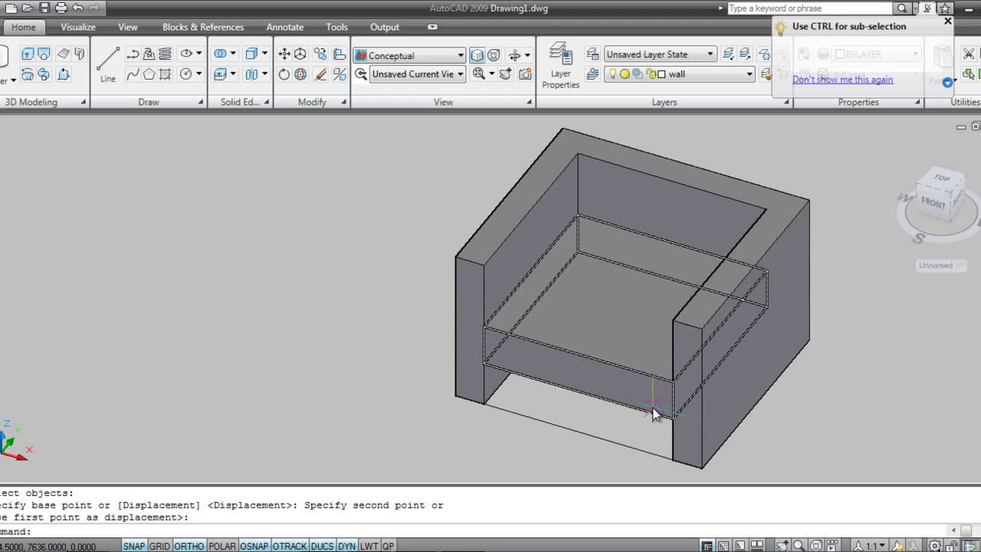
# Copy the seat slab beneath itself and view the chair from the front.
pyautogui.write('co')
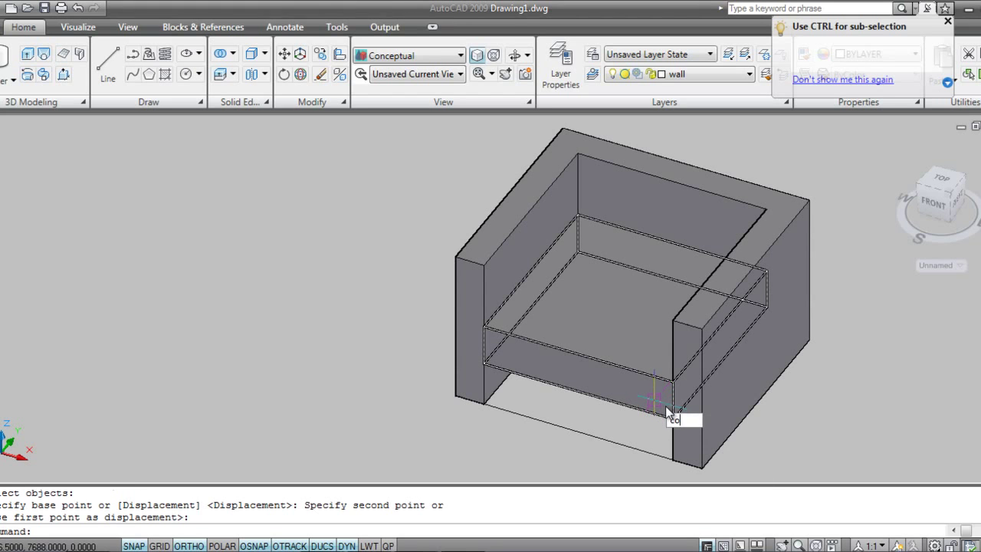
pyautogui.press('Return')
pyautogui.click(665, 382)
pyautogui.press('Return')
pyautogui.click(667, 383)
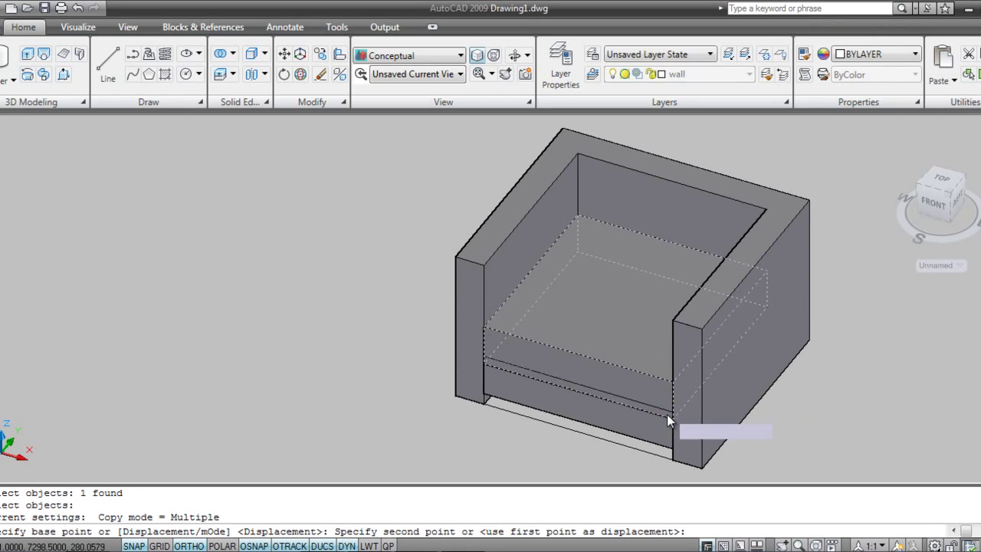
pyautogui.click(673, 421)
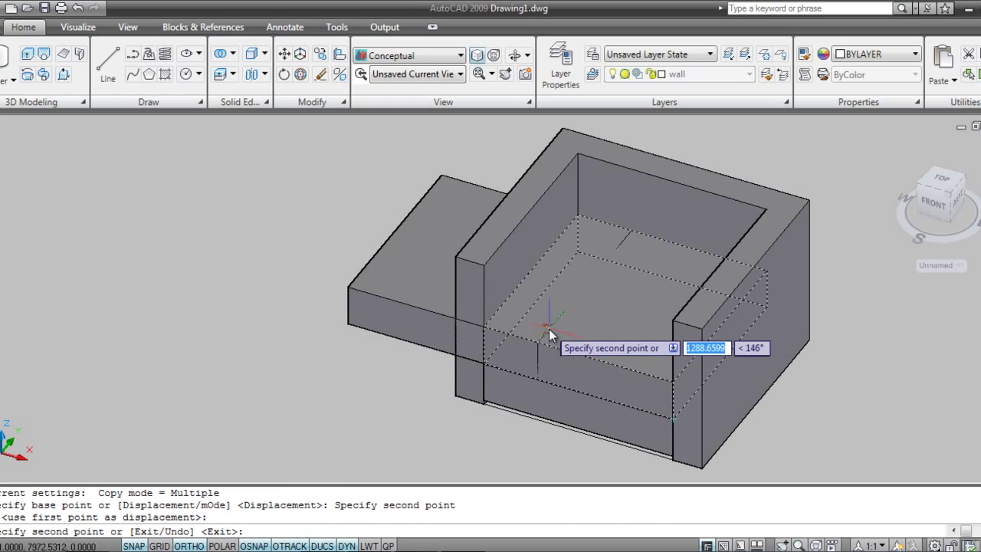
pyautogui.press('Escape')
pyautogui.keyDown('shift'); pyautogui.moveTo(665, 312); pyautogui.dragTo(598, 338, button='middle'); pyautogui.keyUp('shift')
pyautogui.moveTo(661, 357)
pyautogui.keyDown('shift'); pyautogui.mouseDown(button='middle')
pyautogui.moveTo(637, 359)
pyautogui.moveTo(631, 385)
pyautogui.moveTo(650, 372)
pyautogui.mouseUp(button='middle'); pyautogui.keyUp('shift')
# Show the house from the TOP view in 2D Wireframe, framing both house and chair.
pyautogui.scroll(-5, 655, 379)
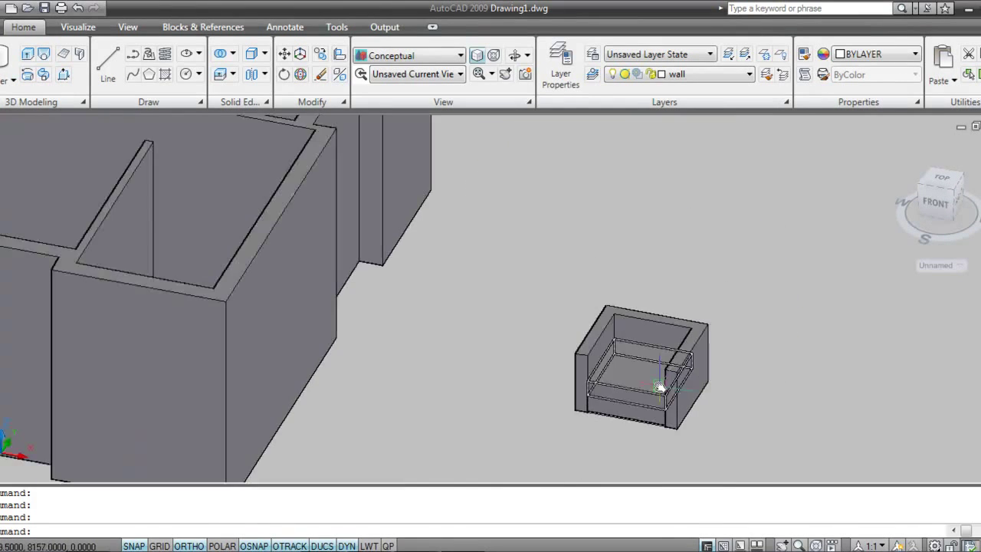
pyautogui.scroll(-2, 305, 358)
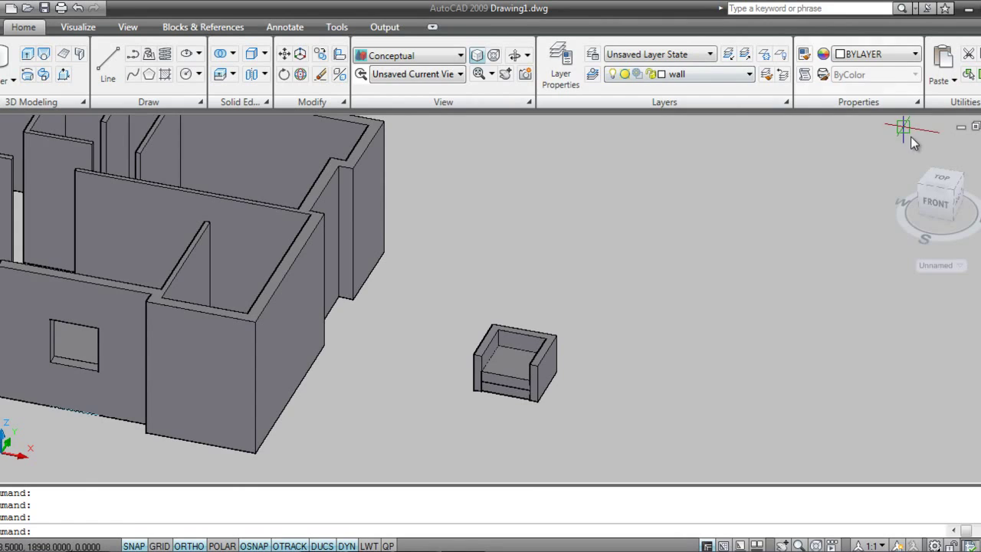
pyautogui.click(940, 180)
pyautogui.scroll(4, 624, 314)
pyautogui.moveTo(390, 159); pyautogui.dragTo(396, 156, button='middle')
pyautogui.click(404, 56)
pyautogui.click(383, 96)
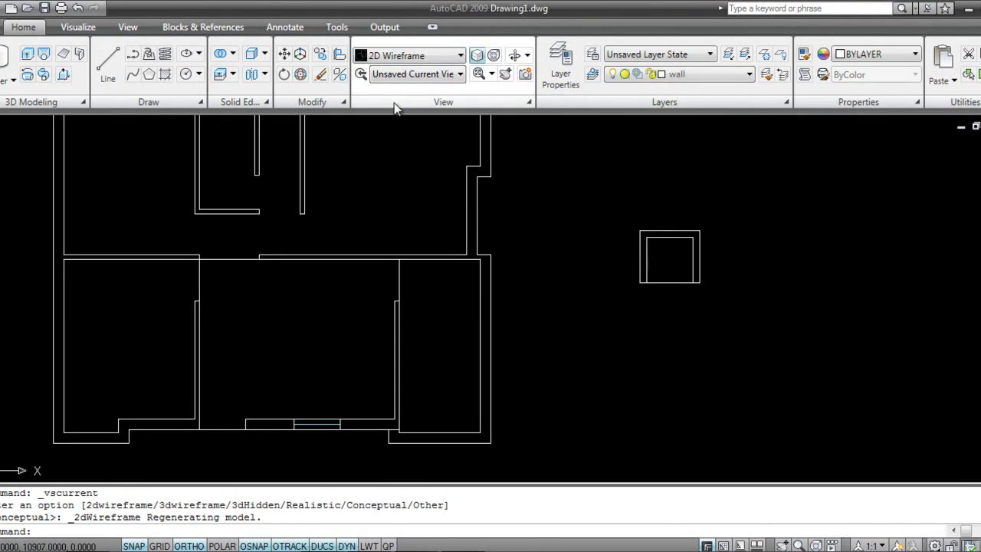
# Move the crossing-selected armchair from its top-right corner into the central room with Ortho off.
pyautogui.click(731, 320)
pyautogui.click(614, 206)
pyautogui.write('m')
pyautogui.press('Return')
pyautogui.click(699, 230)
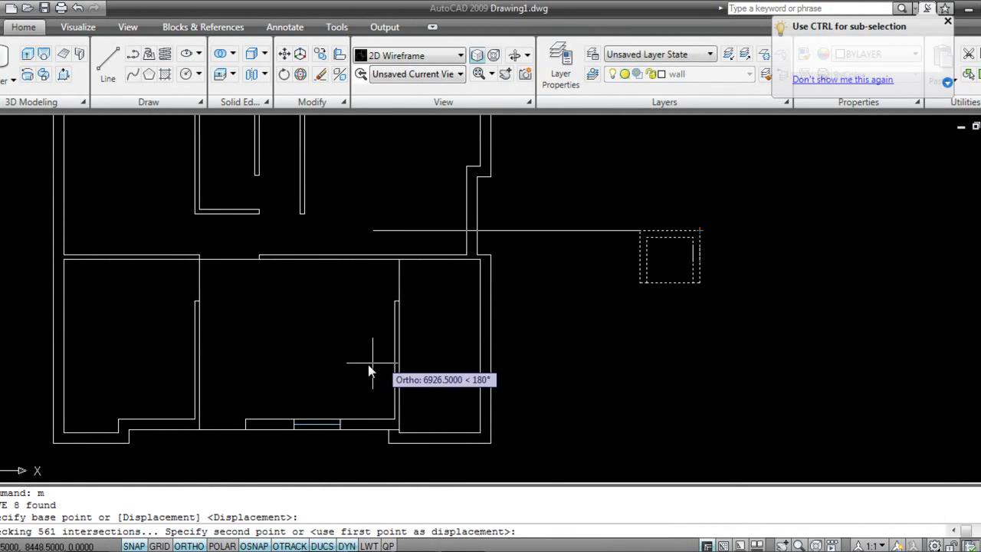
pyautogui.press('F8')
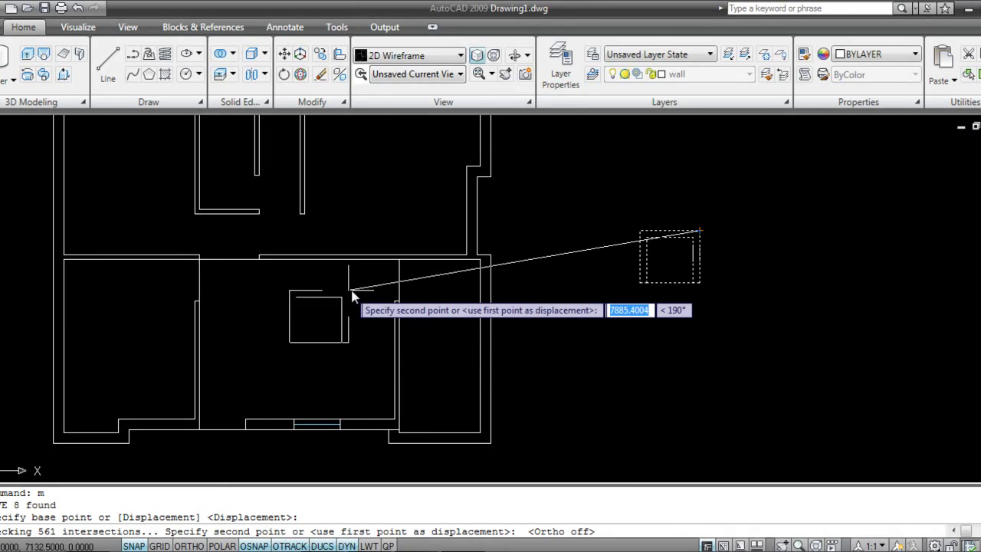
pyautogui.click(372, 298)
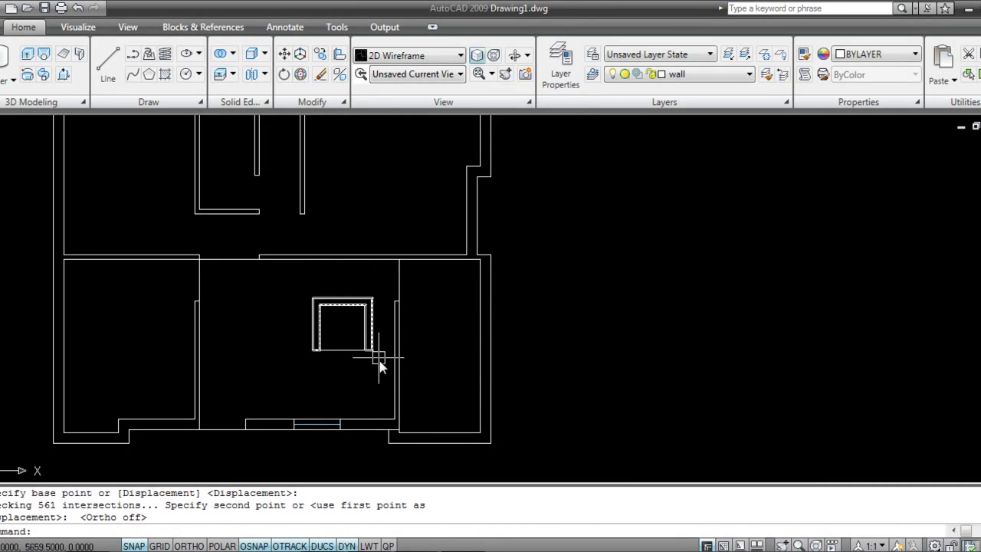
# Start scaling the chair outline from its corner, then cancel the attempt.
pyautogui.write('sc')
pyautogui.press('Return')
pyautogui.click(373, 347)
pyautogui.press('Return')
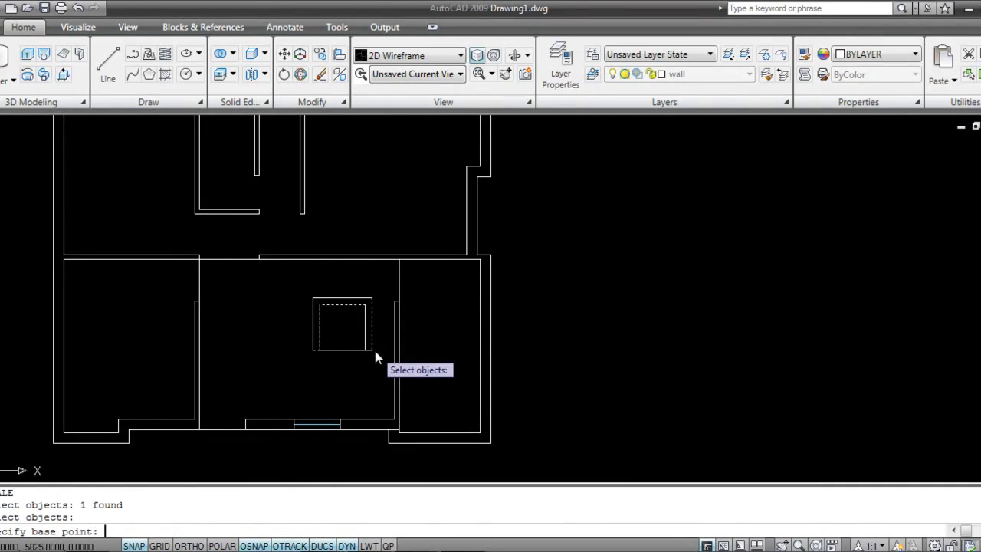
pyautogui.click(373, 299)
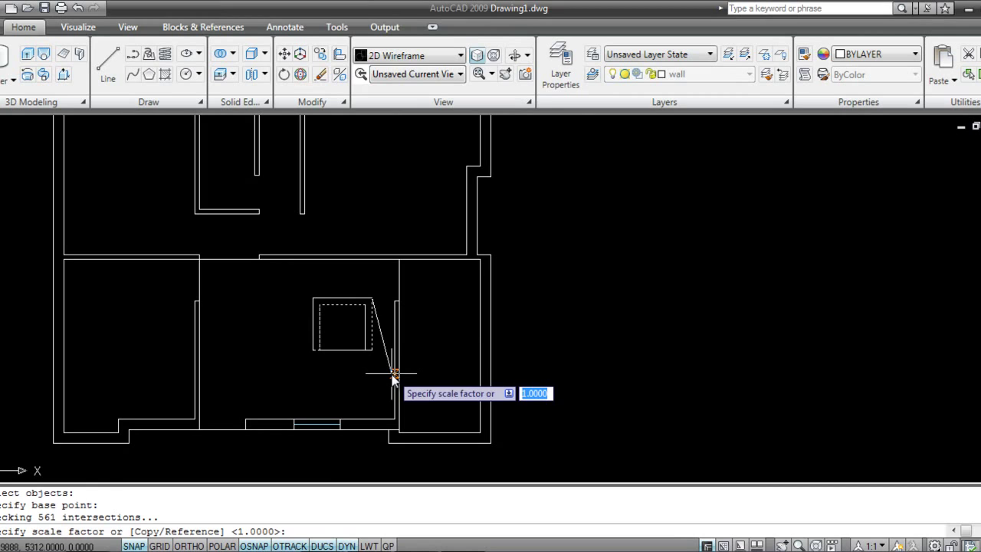
pyautogui.press('Escape')
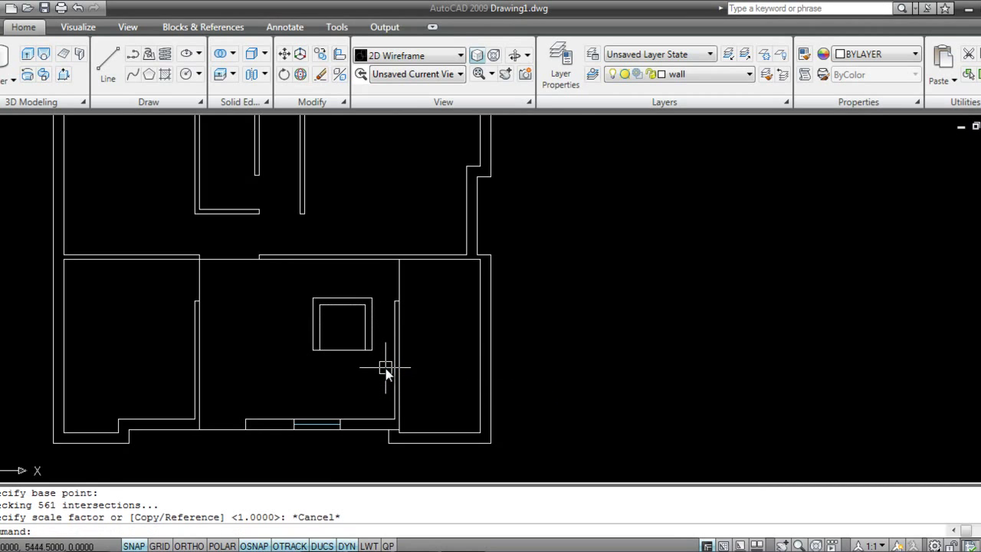
# Scale the whole chair by 0.2 from its corner, then undo the too-small result.
pyautogui.write('sc')
pyautogui.press('Return')
pyautogui.click(386, 366)
pyautogui.click(301, 286)
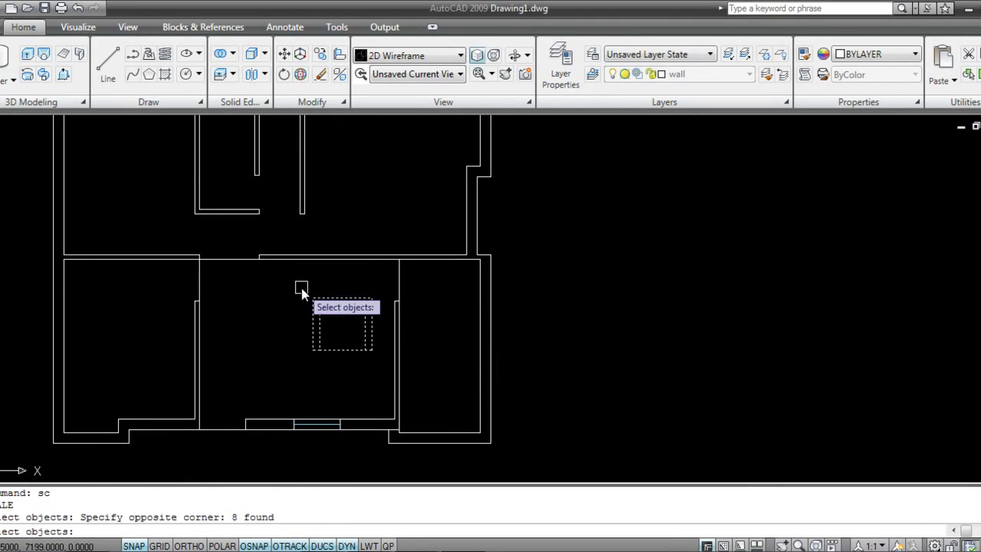
pyautogui.press('Return')
pyautogui.click(372, 298)
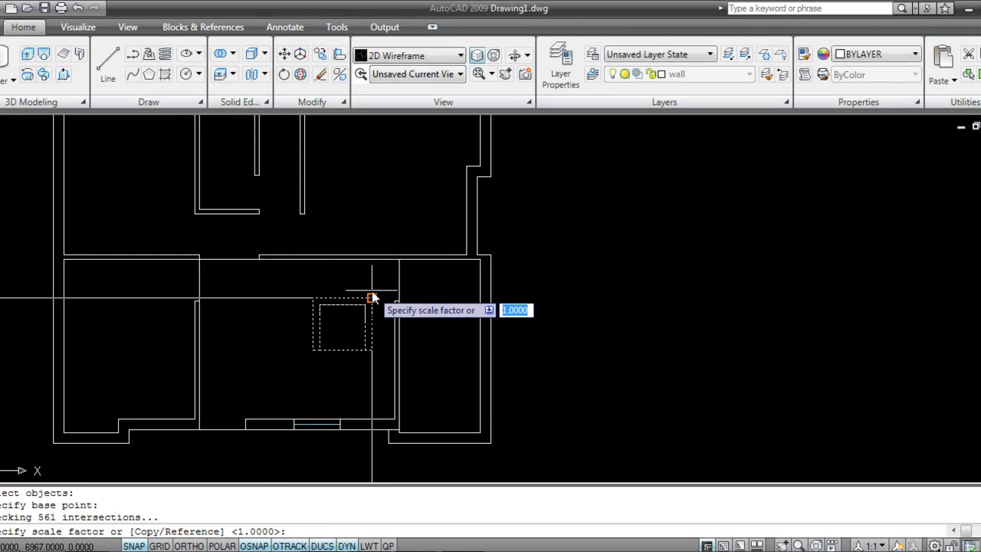
pyautogui.write('.2')
pyautogui.press('Return')
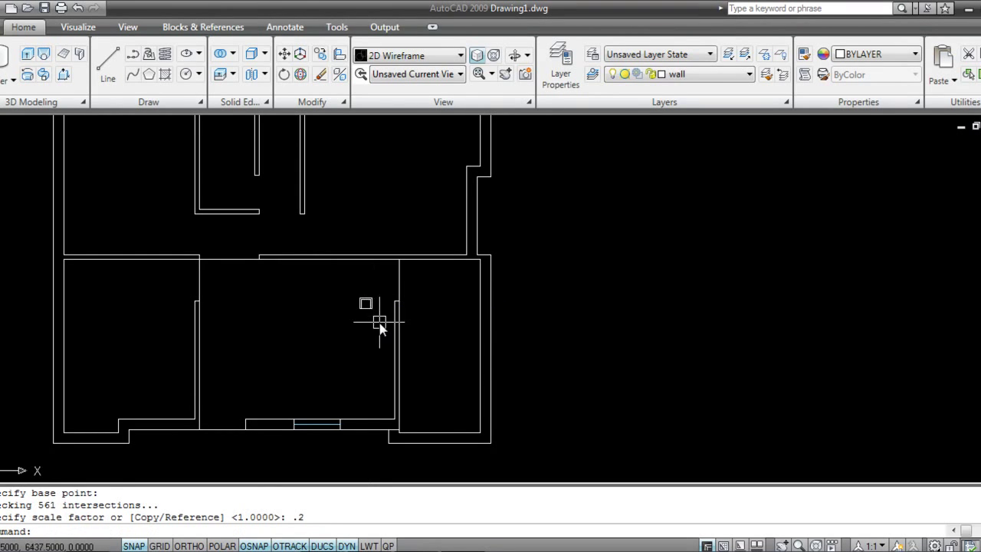
pyautogui.hotkey('ctrl', 'z')
# Scale the whole chair by 0.8 from its corner.
pyautogui.write('sc')
pyautogui.press('Return')
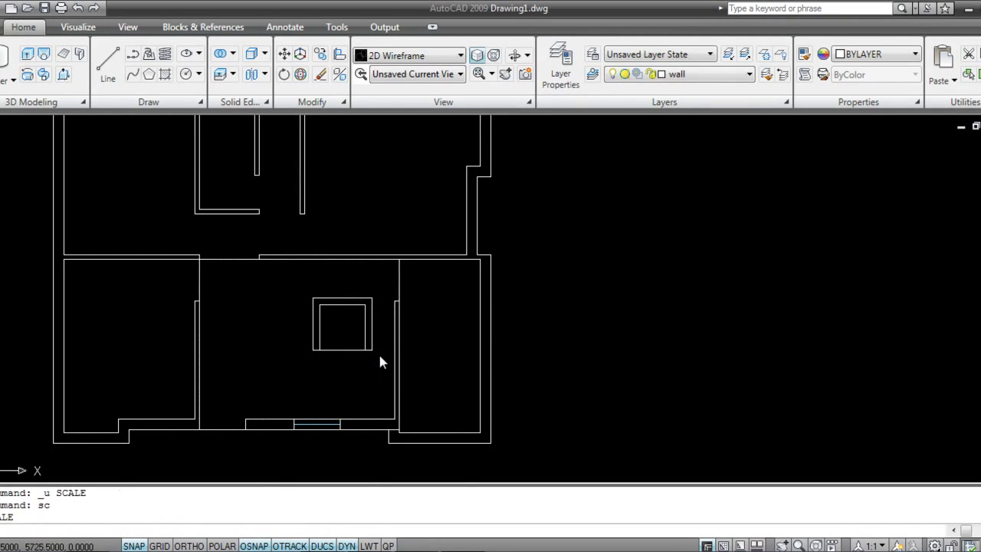
pyautogui.click(381, 353)
pyautogui.click(301, 285)
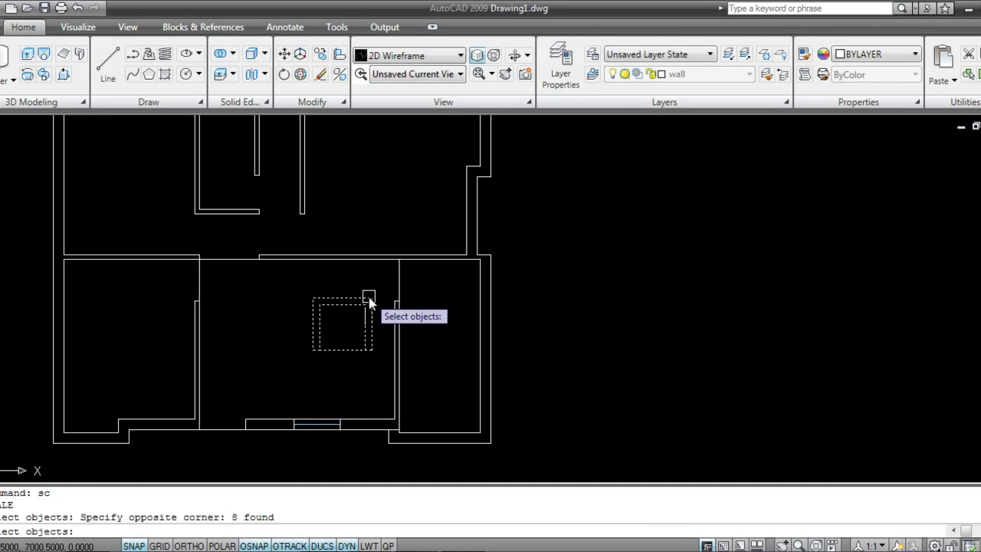
pyautogui.press('Return')
pyautogui.click(367, 305)
pyautogui.write('.8')
pyautogui.press('Return')
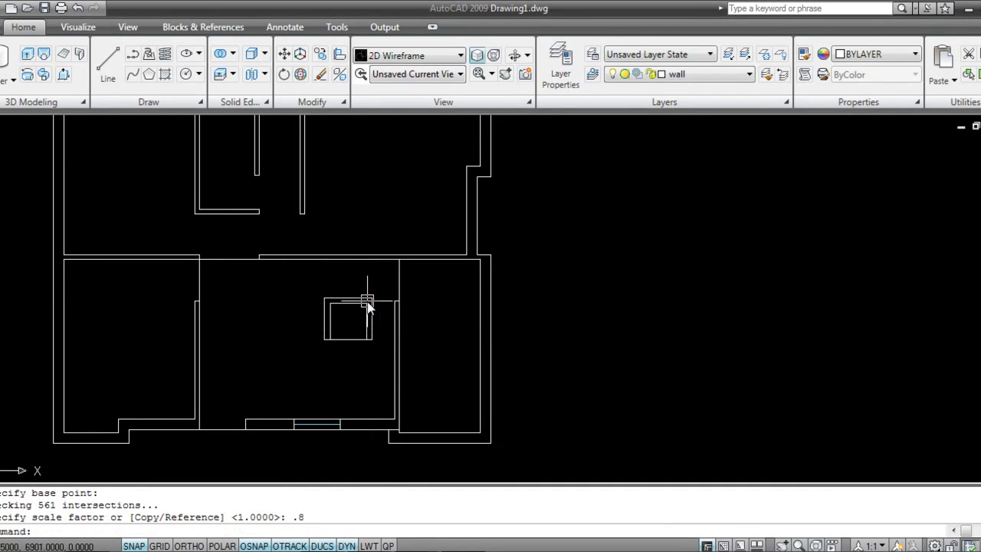
# Scale the chair again by 0.6 from its corner and zoom in on the room.
pyautogui.write('sc')
pyautogui.press('Return')
pyautogui.click(376, 355)
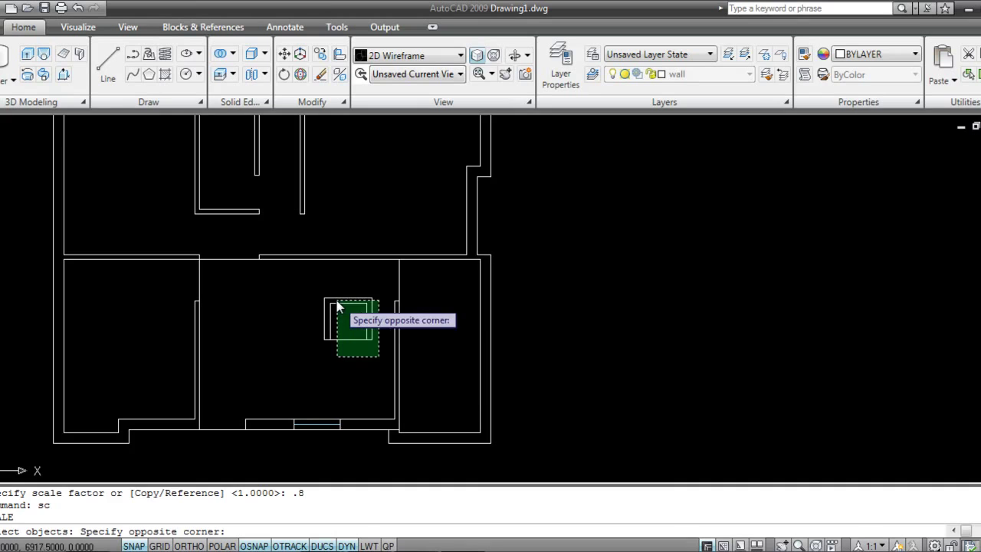
pyautogui.click(325, 292)
pyautogui.press('Return')
pyautogui.click(372, 299)
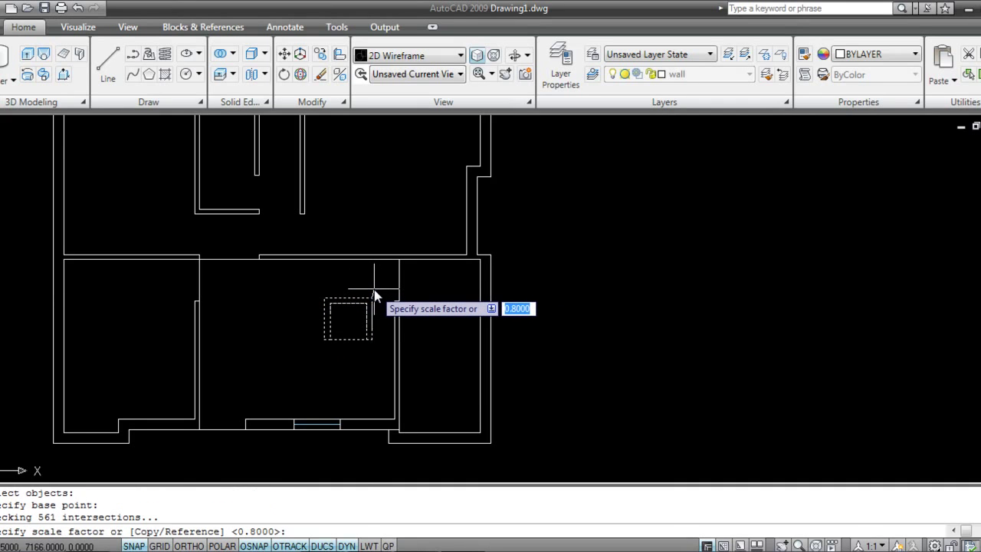
pyautogui.write('.')
pyautogui.write('6')
pyautogui.press('Return')
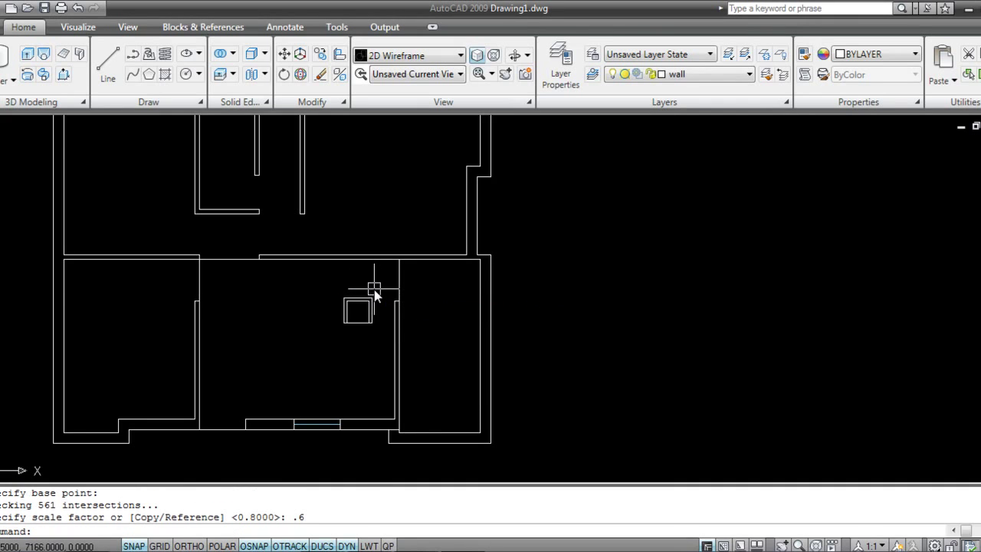
pyautogui.scroll(2, 369, 344)
pyautogui.moveTo(368, 339); pyautogui.dragTo(479, 276, button='middle')
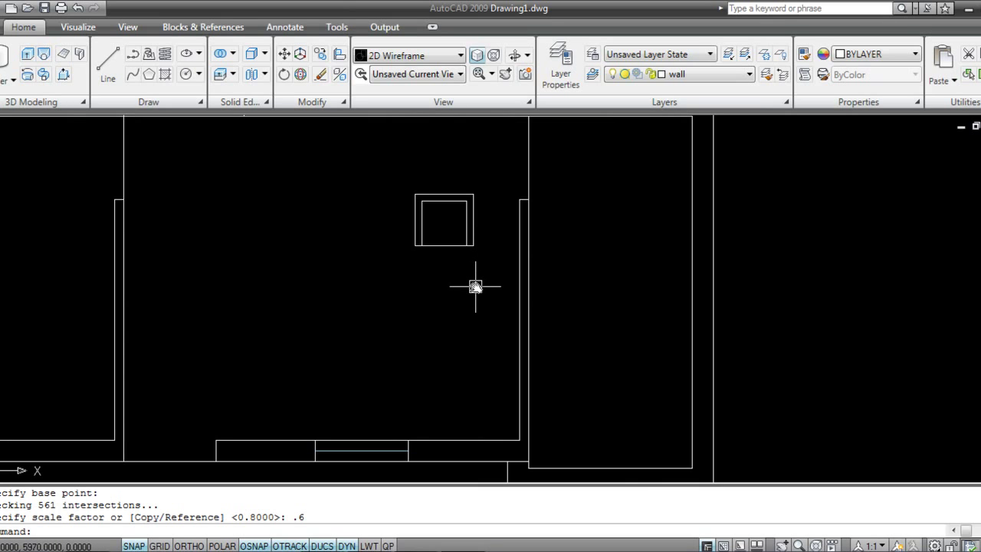
# Move the chair outline lower in the room, then undo that move.
pyautogui.write('m')
pyautogui.press('Return')
pyautogui.click(473, 244)
pyautogui.press('Return')
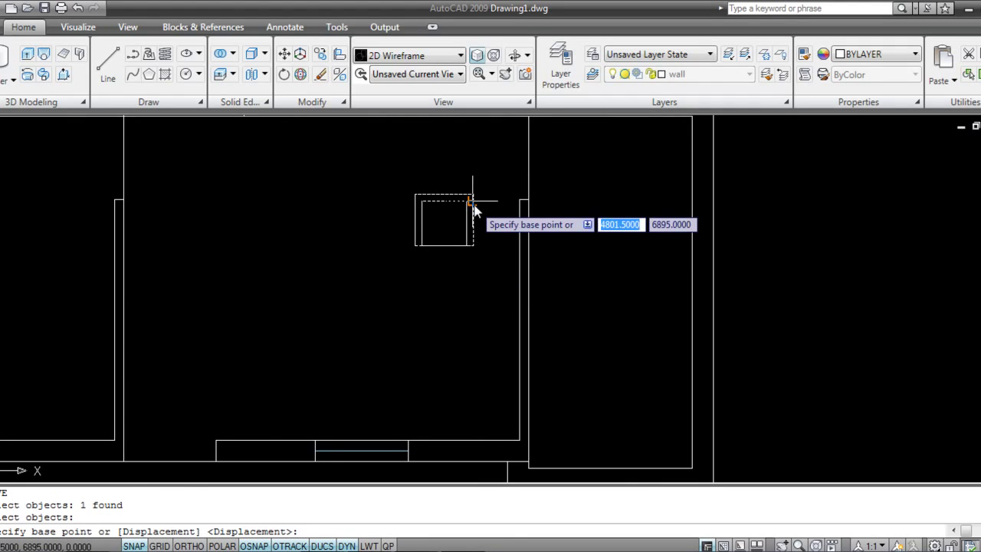
pyautogui.click(474, 196)
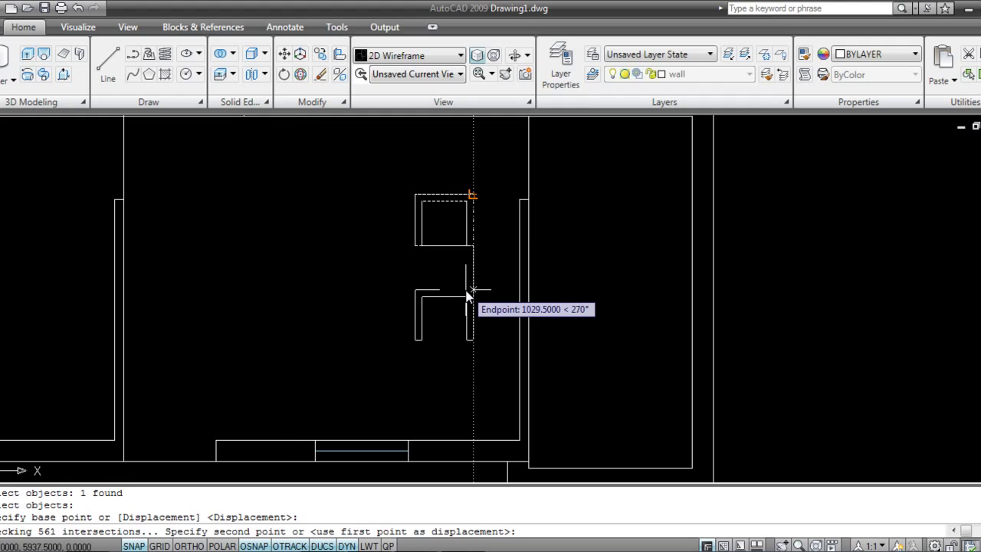
pyautogui.click(469, 295)
pyautogui.hotkey('ctrl', 'z')
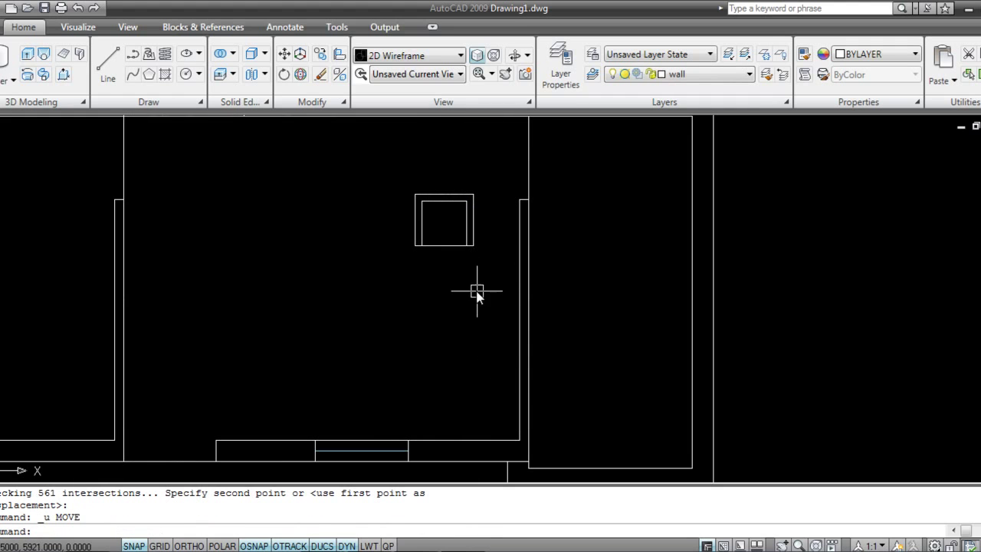
pyautogui.moveTo(479, 275); pyautogui.dragTo(478, 283, button='middle')
# Move all the chair's parts lower in the room using a selection window.
pyautogui.write('m')
pyautogui.press('Return')
pyautogui.click(475, 264)
pyautogui.click(406, 200)
pyautogui.press('Return')
pyautogui.click(470, 205)
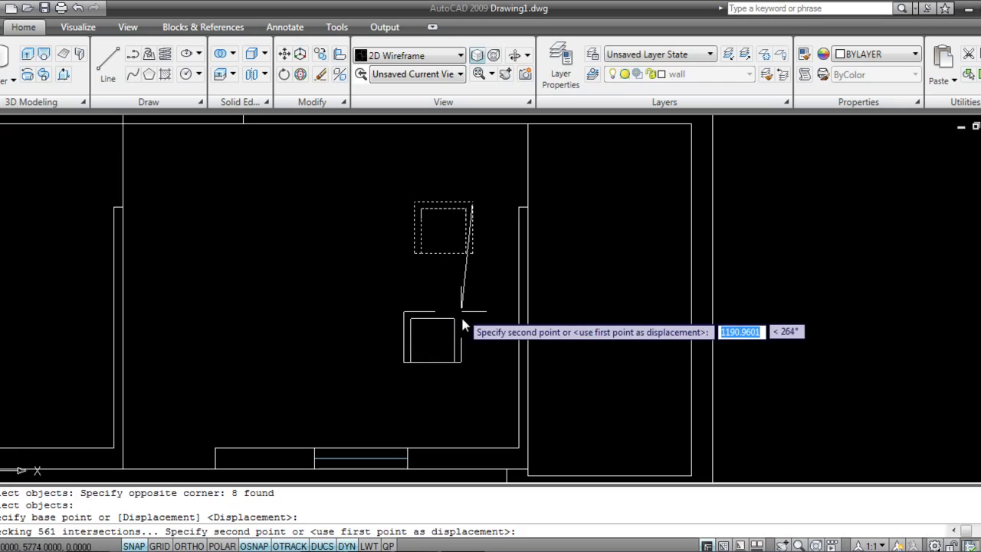
pyautogui.click(473, 313)
# Start rotating the square with RO, then cancel the attempt.
pyautogui.write('r')
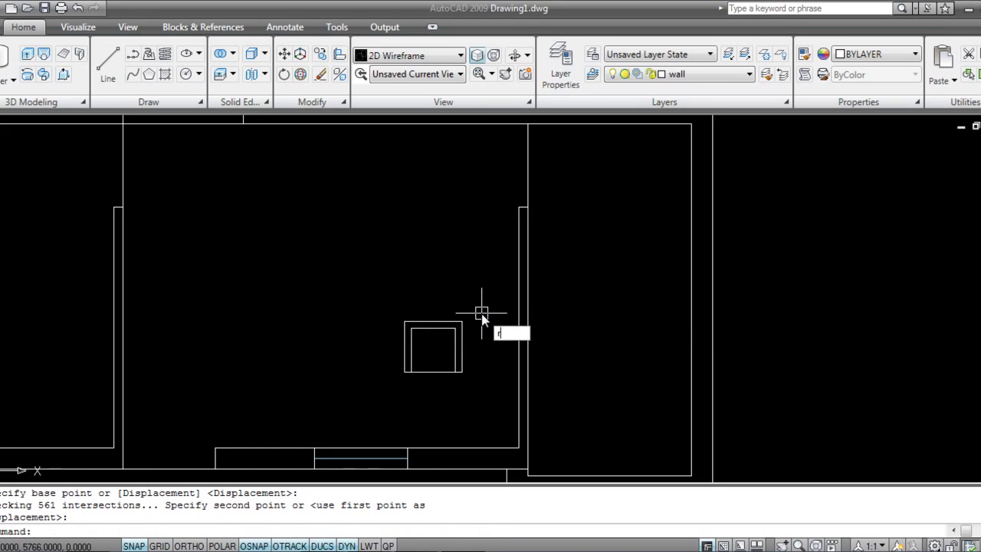
pyautogui.write('o')
pyautogui.press('Return')
pyautogui.click(459, 322)
pyautogui.press('Return')
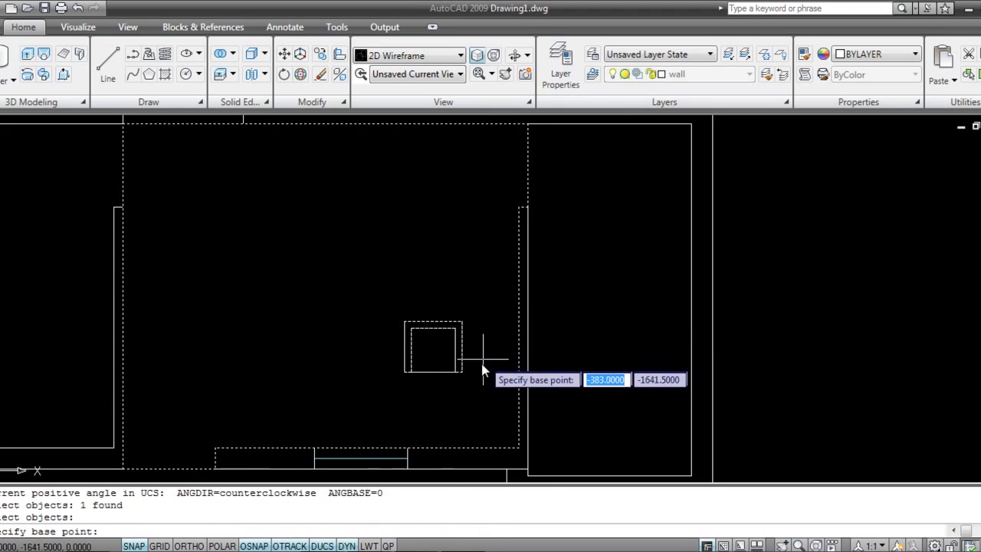
pyautogui.click(475, 401)
pyautogui.press('Escape')
# Rotate the crossing-selected square about its top-right corner to a diagonal angle.
pyautogui.write('`ro')
pyautogui.press('Return')
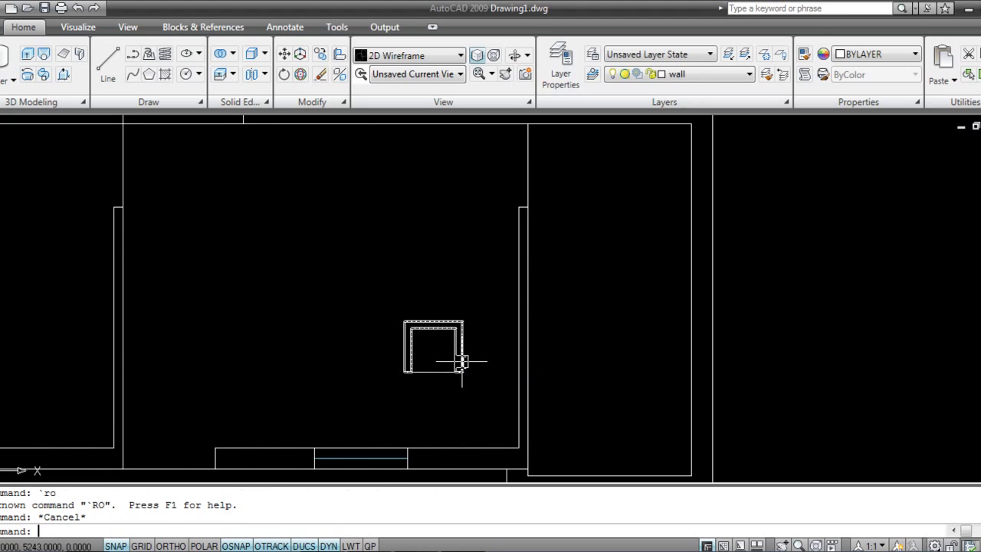
pyautogui.write('ro')
pyautogui.press('Return')
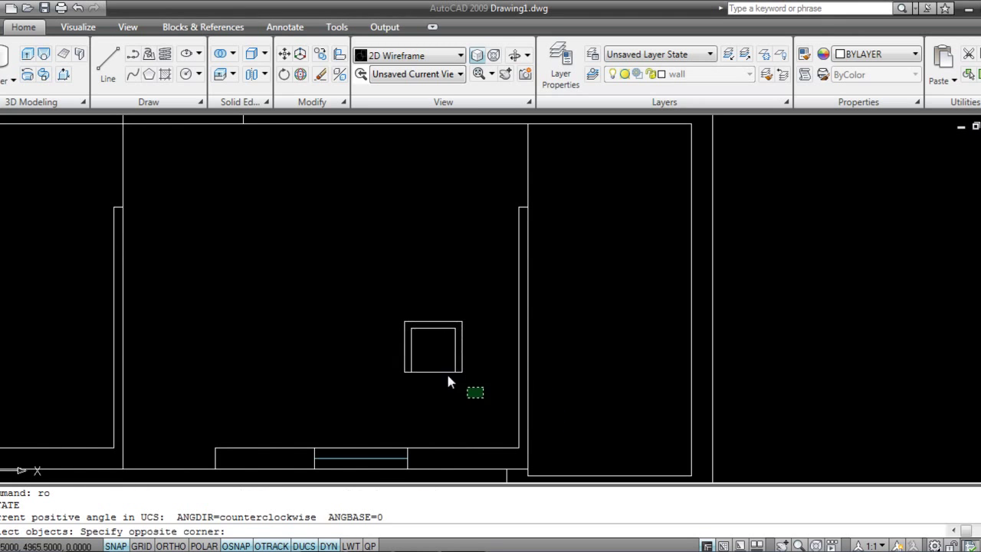
pyautogui.click(406, 315)
pyautogui.press('Return')
pyautogui.click(462, 322)
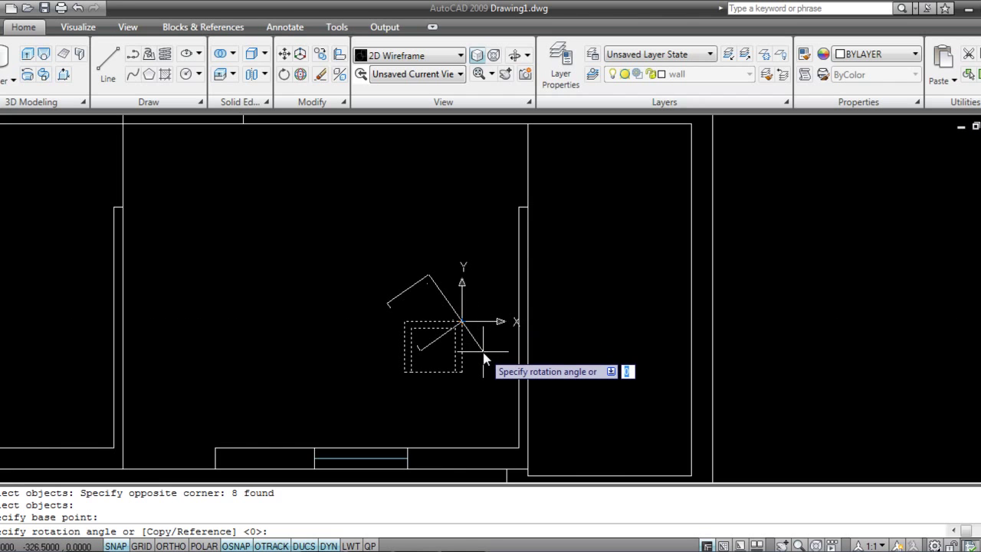
pyautogui.click(483, 353)
pyautogui.scroll(-5, 421, 392)
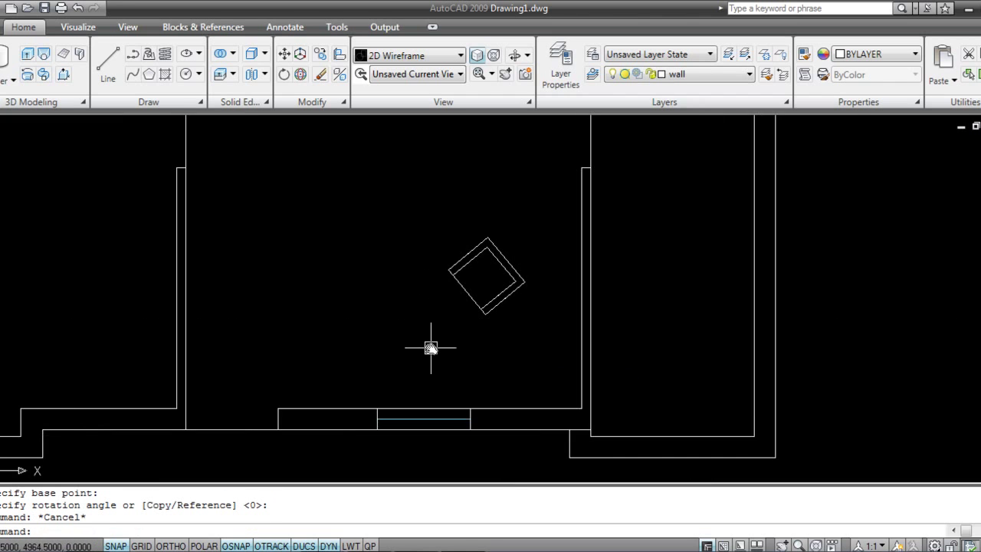
# Delete the unwanted object and switch to the Southwest Isometric view.
pyautogui.press('Delete')
pyautogui.moveTo(672, 313); pyautogui.dragTo(621, 322, button='middle')
pyautogui.scroll(2, 695, 318)
pyautogui.scroll(3, 586, 345)
pyautogui.scroll(2, 563, 367)
pyautogui.scroll(1, 564, 367)
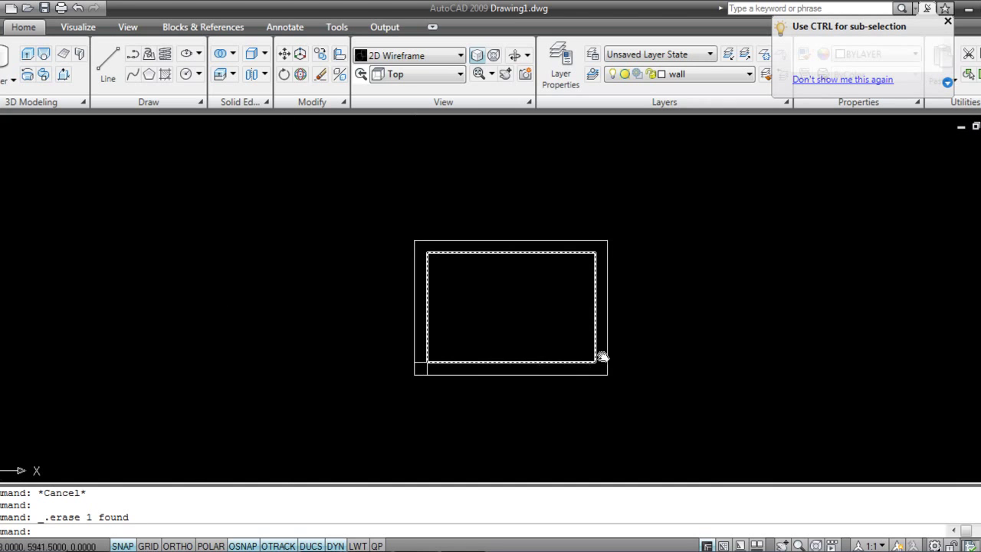
pyautogui.click(429, 74)
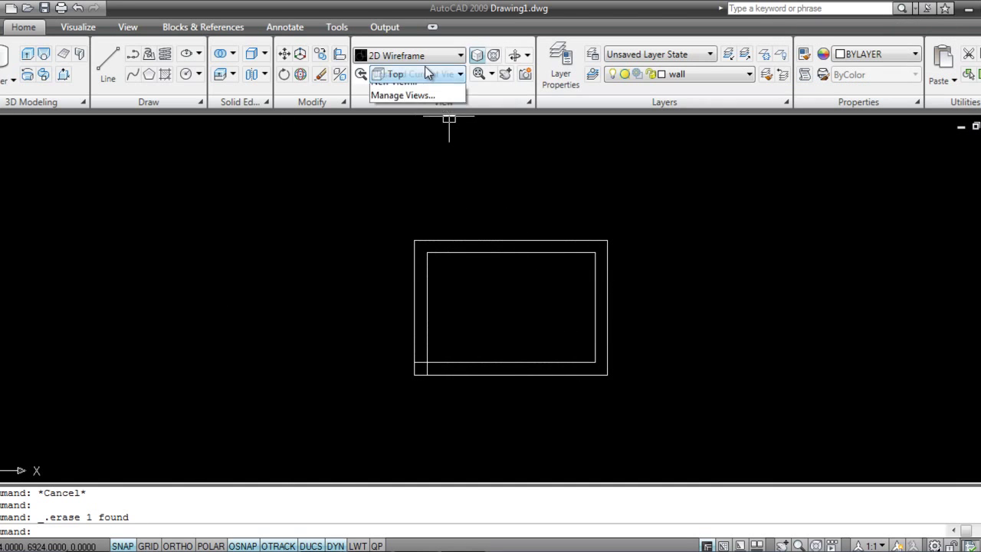
pyautogui.click(391, 201)
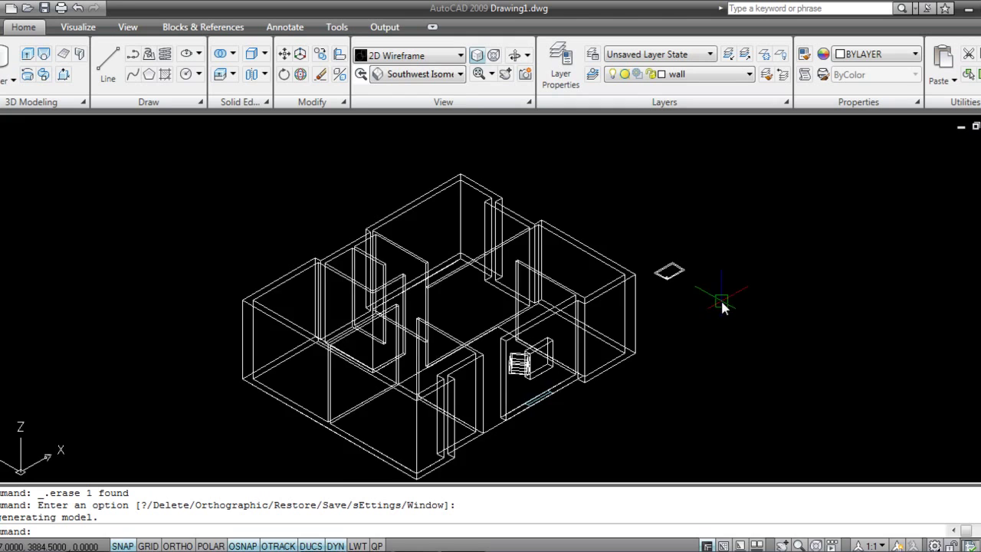
# Set the Conceptual visual style and press-pull the inner rectangle into a slab.
pyautogui.scroll(5, 573, 339)
pyautogui.scroll(5, 583, 328)
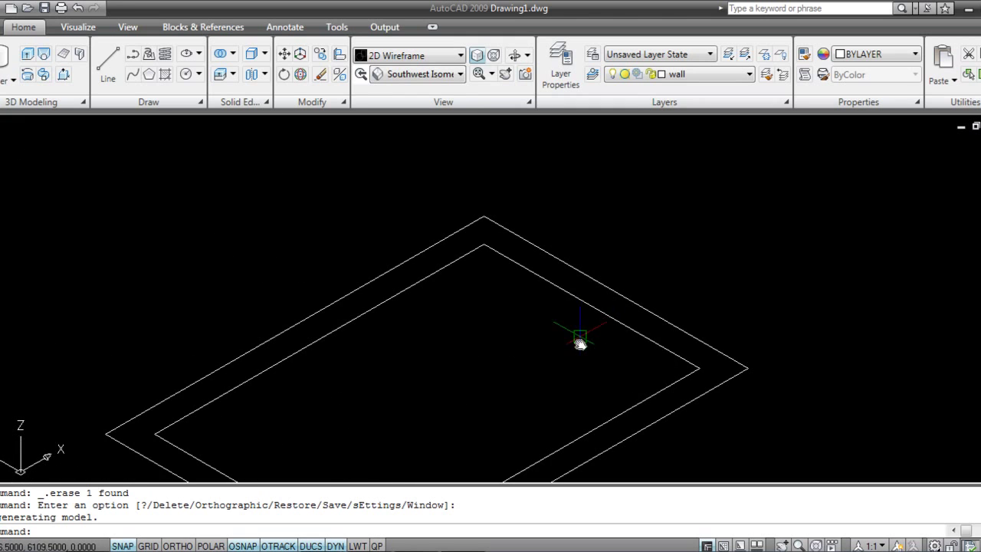
pyautogui.scroll(-2, 587, 333)
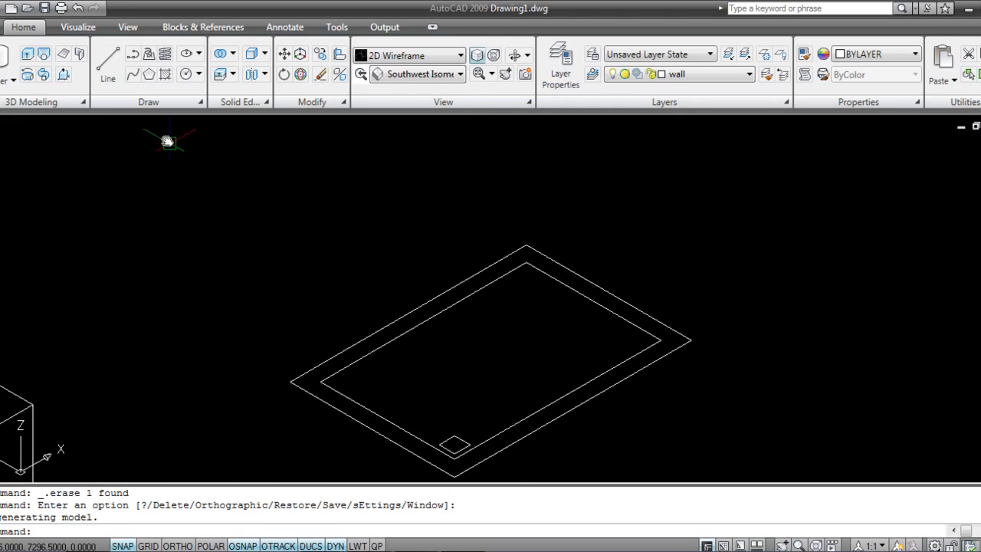
pyautogui.click(406, 55)
pyautogui.click(421, 136)
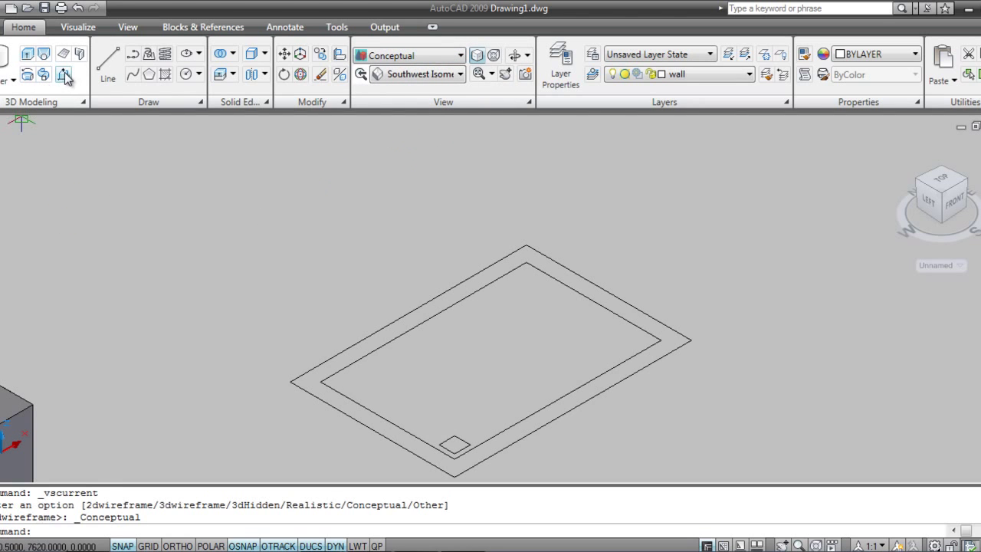
pyautogui.click(65, 76)
pyautogui.click(368, 395)
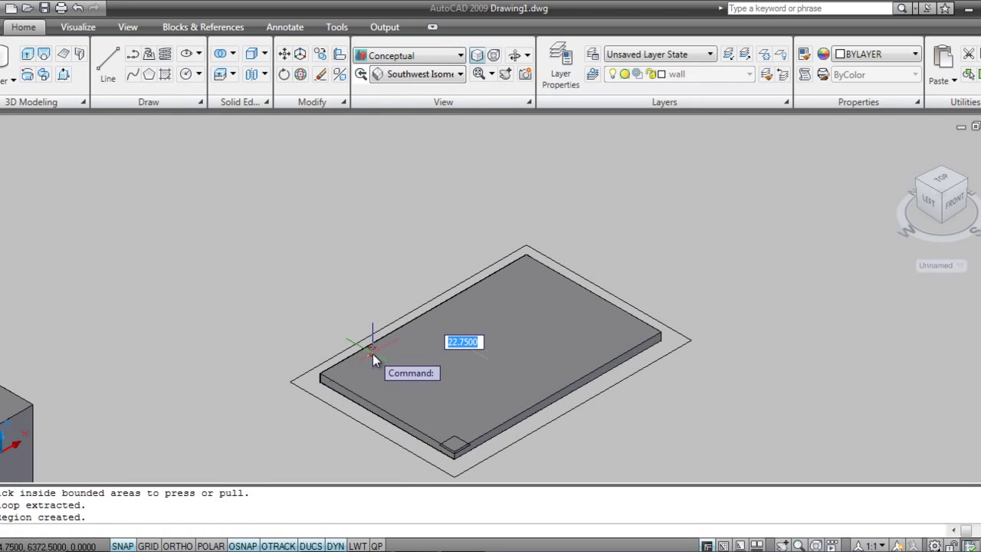
pyautogui.click(373, 358)
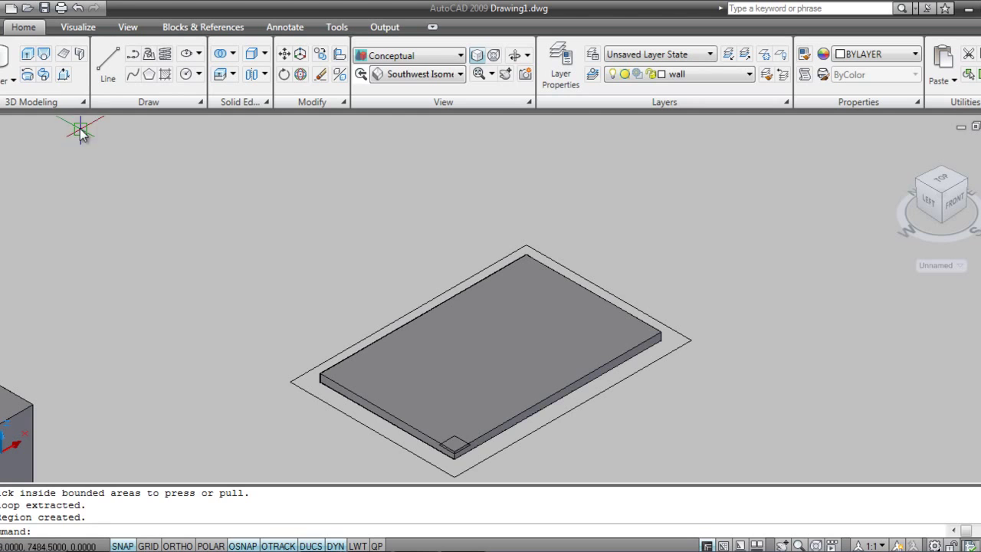
# Press-pull the outer border area up to form the raised rim.
pyautogui.click(63, 77)
pyautogui.click(311, 383)
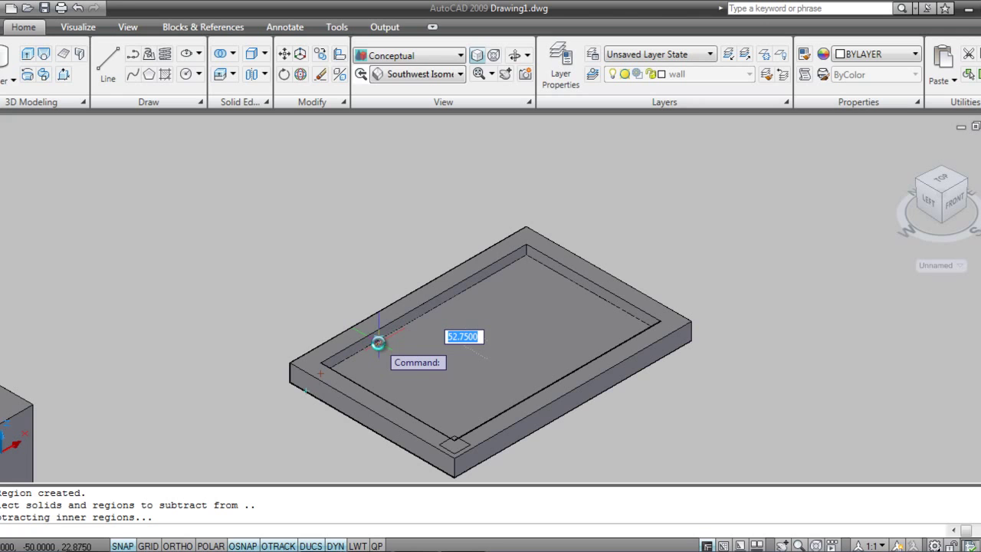
pyautogui.click(373, 354)
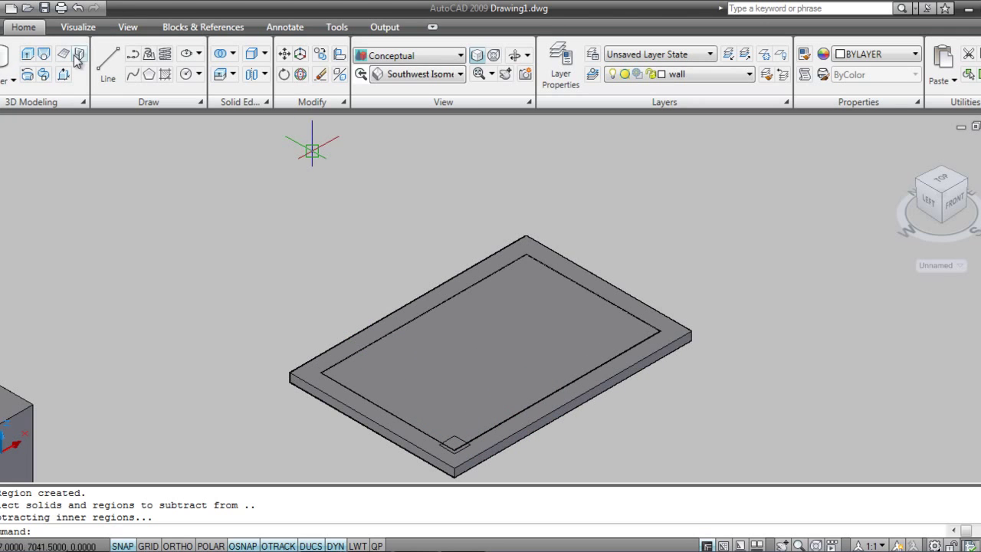
pyautogui.click(43, 54)
pyautogui.click(452, 430)
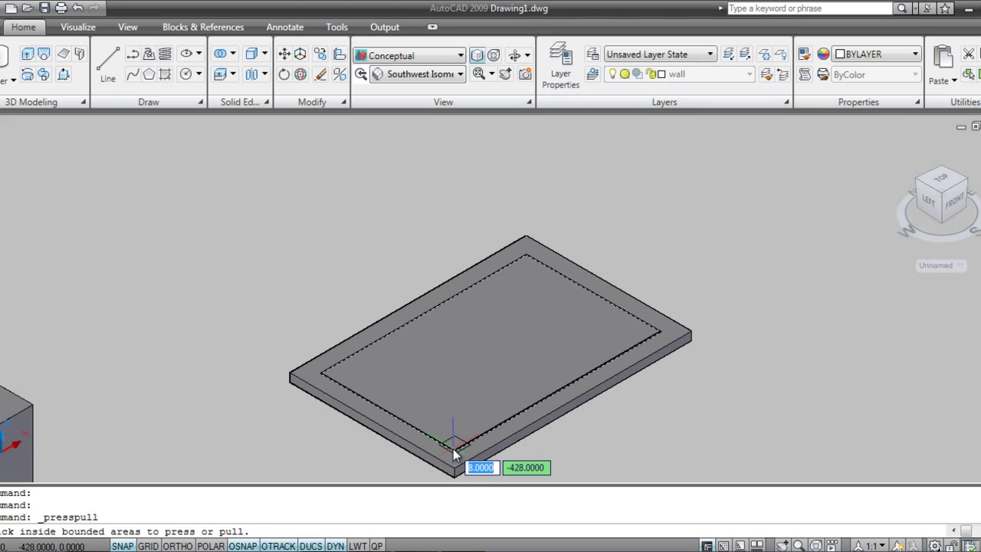
# Switch back to 2D Wireframe and orbit the slab to another angle.
pyautogui.scroll(2, 456, 449)
pyautogui.moveTo(462, 446); pyautogui.dragTo(483, 261, button='middle')
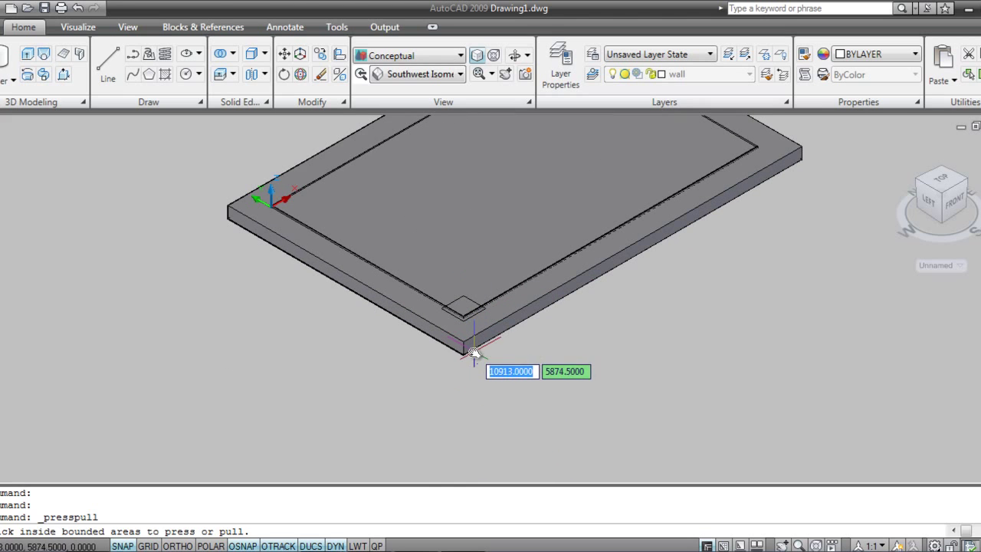
pyautogui.click(414, 55)
pyautogui.click(378, 89)
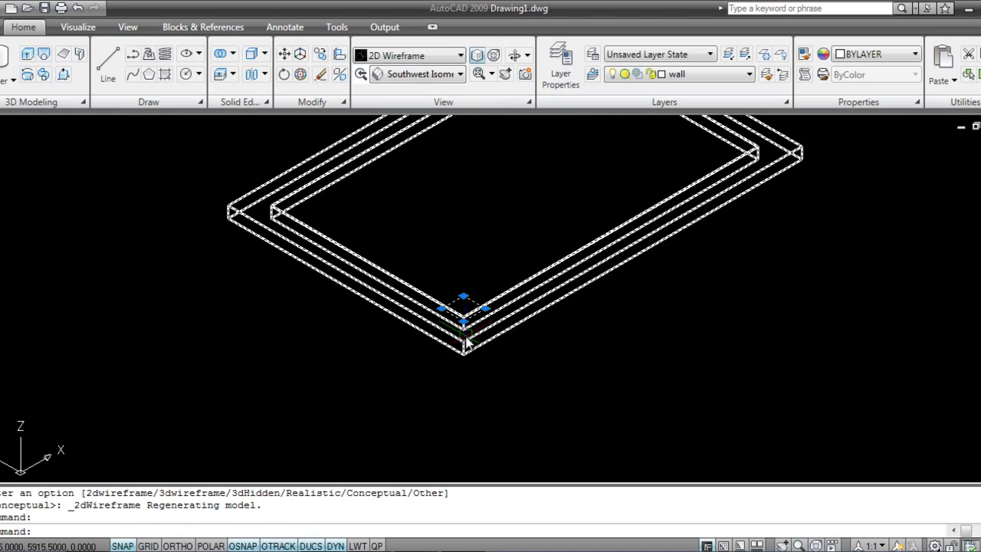
pyautogui.click(65, 75)
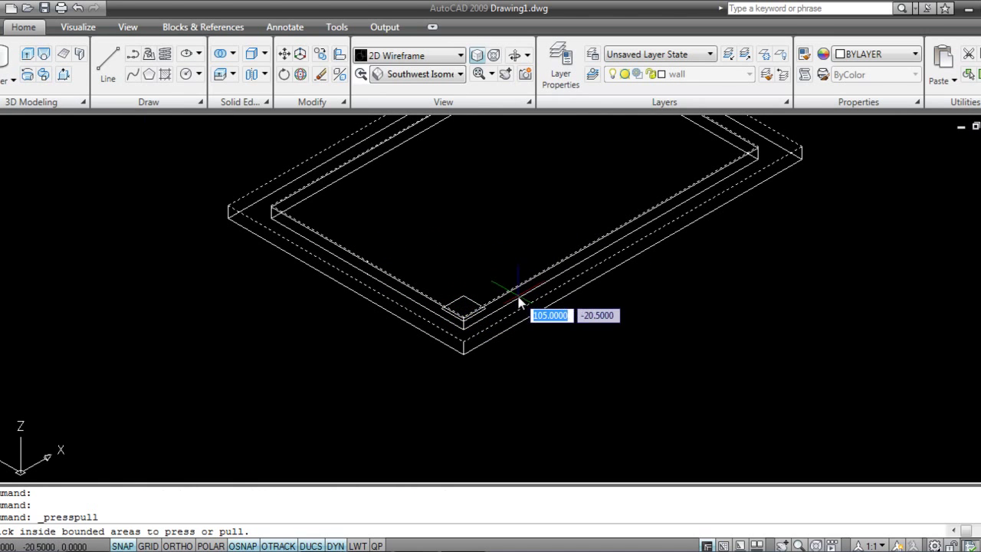
pyautogui.keyDown('shift'); pyautogui.moveTo(501, 354); pyautogui.dragTo(305, 330, button='middle'); pyautogui.keyUp('shift')
# Press-pull the small corner rectangle downward into a 250-unit leg.
pyautogui.click(27, 53)
pyautogui.click(368, 234)
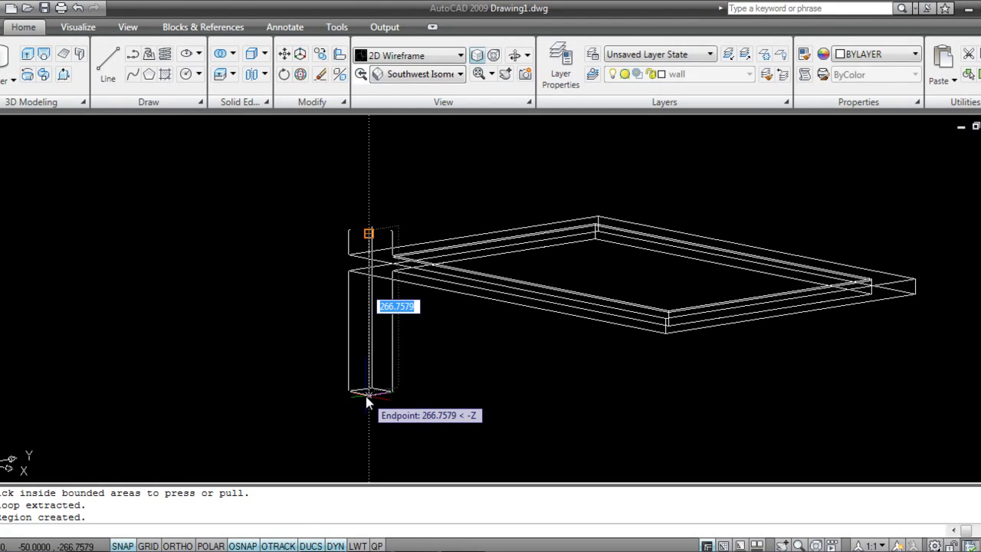
pyautogui.write('250')
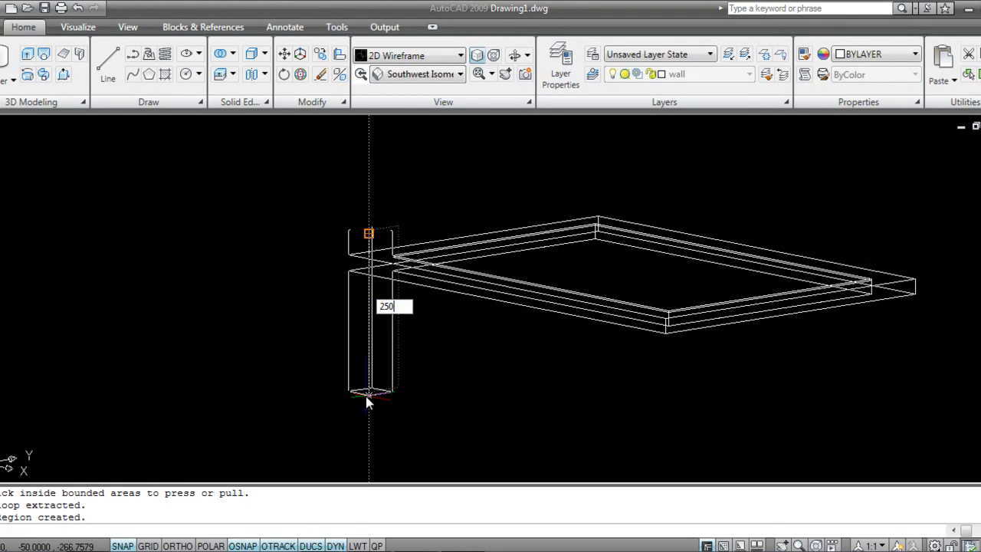
pyautogui.press('Return')
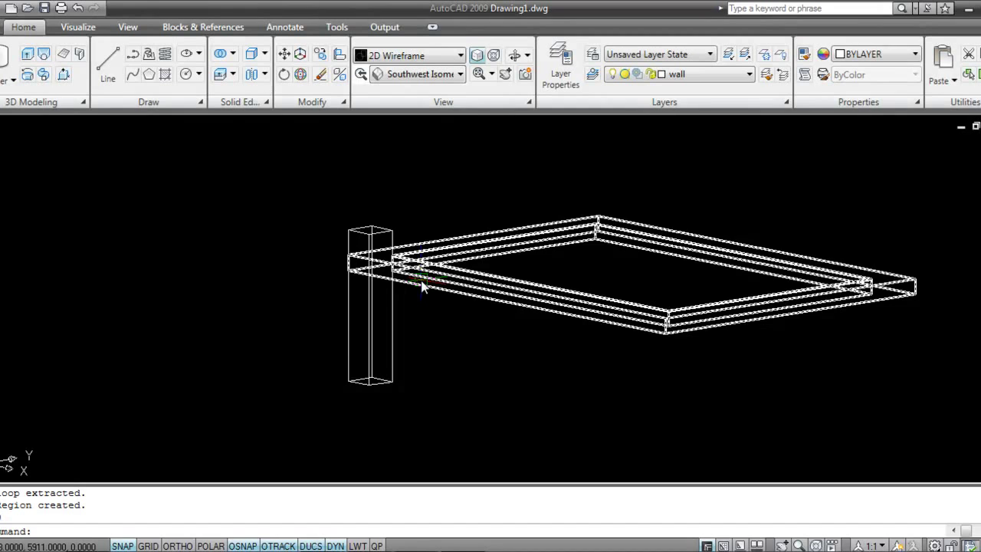
pyautogui.keyDown('shift'); pyautogui.moveTo(385, 351); pyautogui.dragTo(480, 377, button='middle'); pyautogui.keyUp('shift')
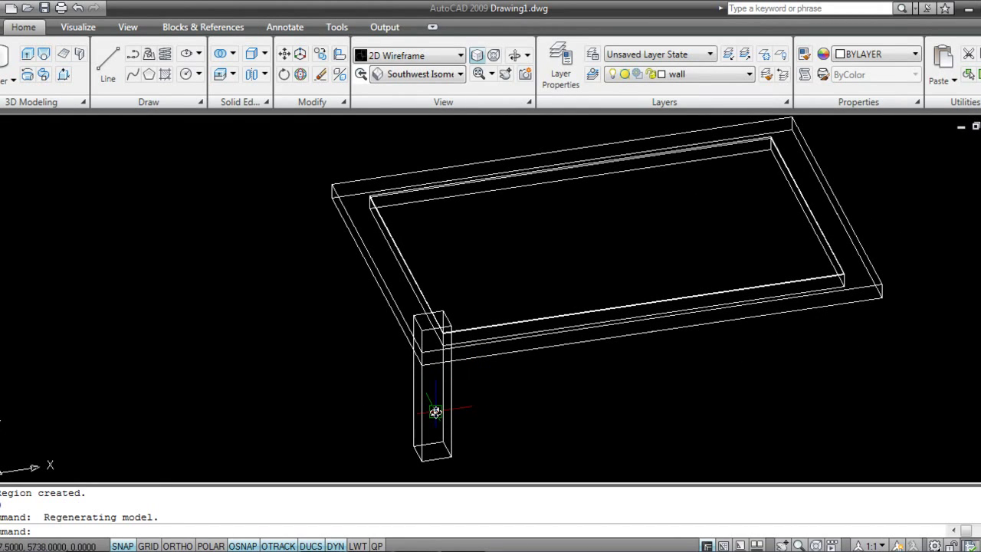
# Move the leg down from its top corner so it sits under the tabletop.
pyautogui.write('m')
pyautogui.press('Return')
pyautogui.keyDown('shift'); pyautogui.moveTo(503, 401); pyautogui.dragTo(433, 373, button='middle'); pyautogui.keyUp('shift')
pyautogui.click(352, 240)
pyautogui.press('Return')
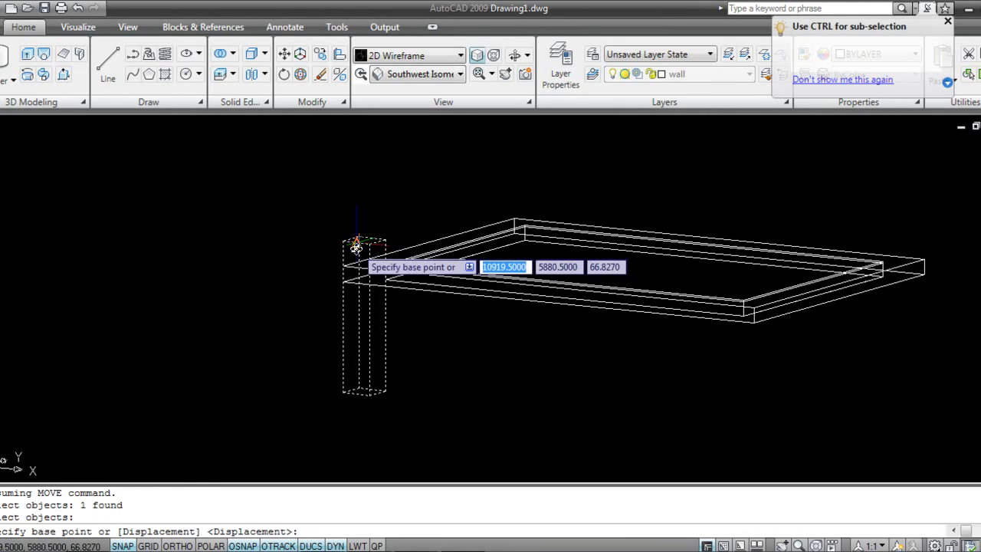
pyautogui.click(342, 241)
pyautogui.click(345, 281)
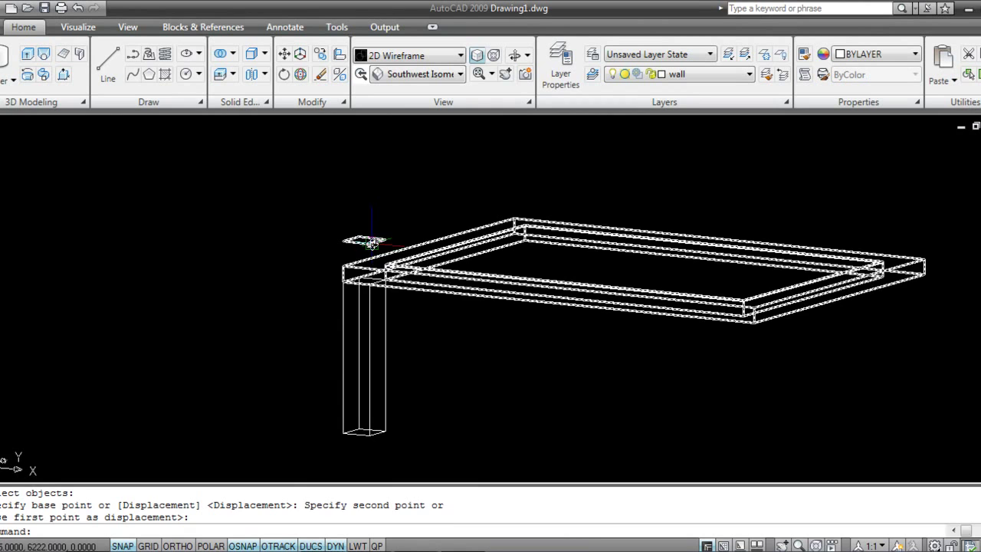
# Erase the leftover small outline.
pyautogui.click(370, 241)
pyautogui.press('Delete')
pyautogui.keyDown('shift'); pyautogui.moveTo(364, 386); pyautogui.dragTo(388, 388, button='middle'); pyautogui.keyUp('shift')
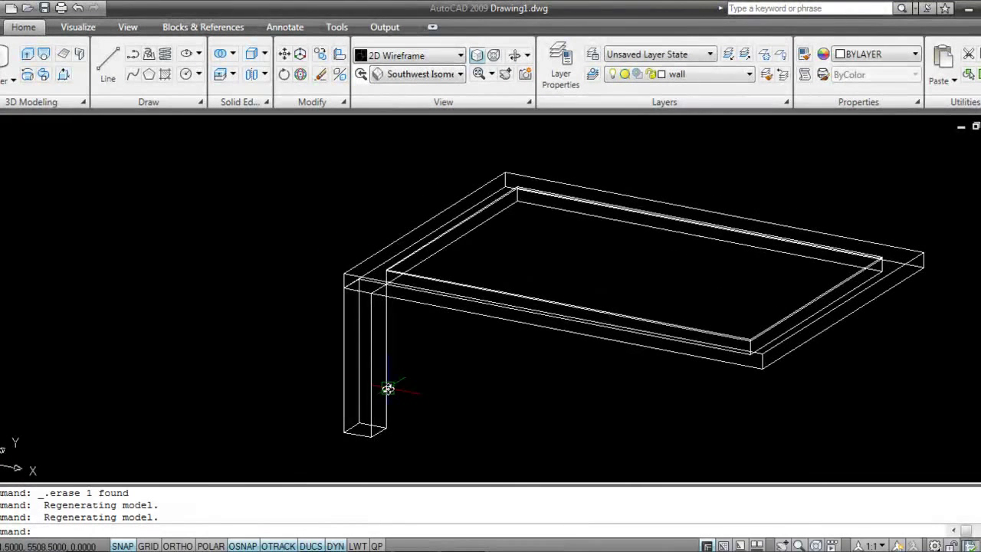
# Copy the leg to the front-right and back-left corners of the slab.
pyautogui.write('co')
pyautogui.press('Return')
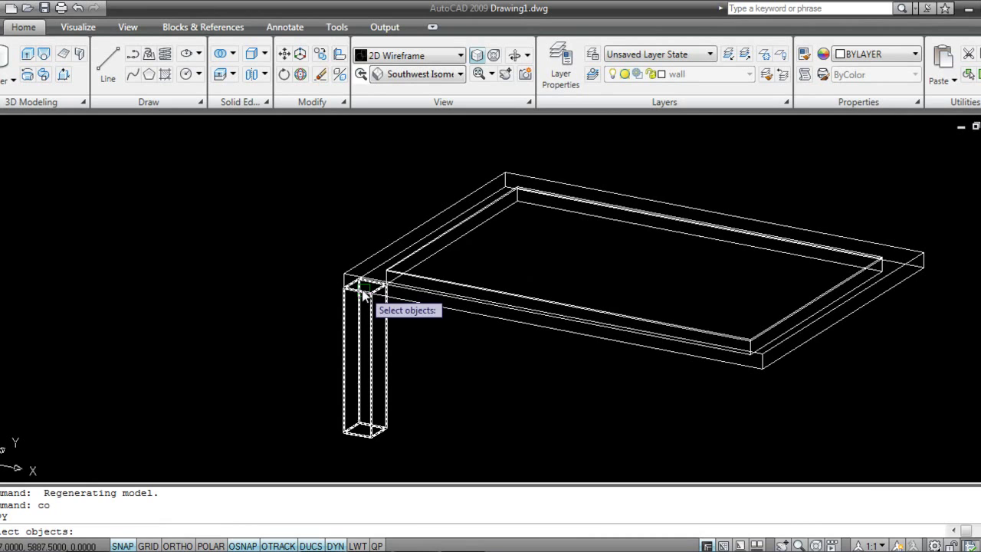
pyautogui.click(368, 327)
pyautogui.press('Return')
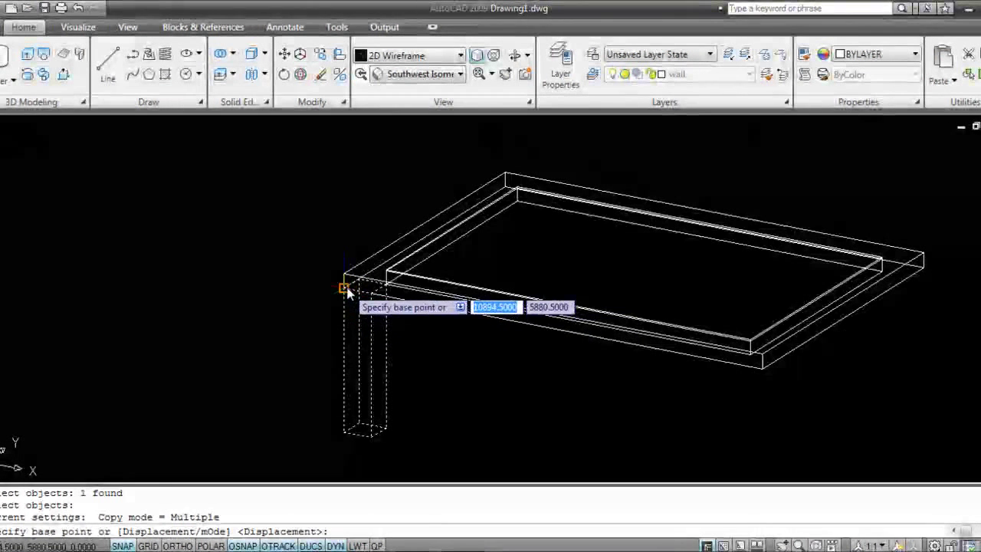
pyautogui.click(372, 295)
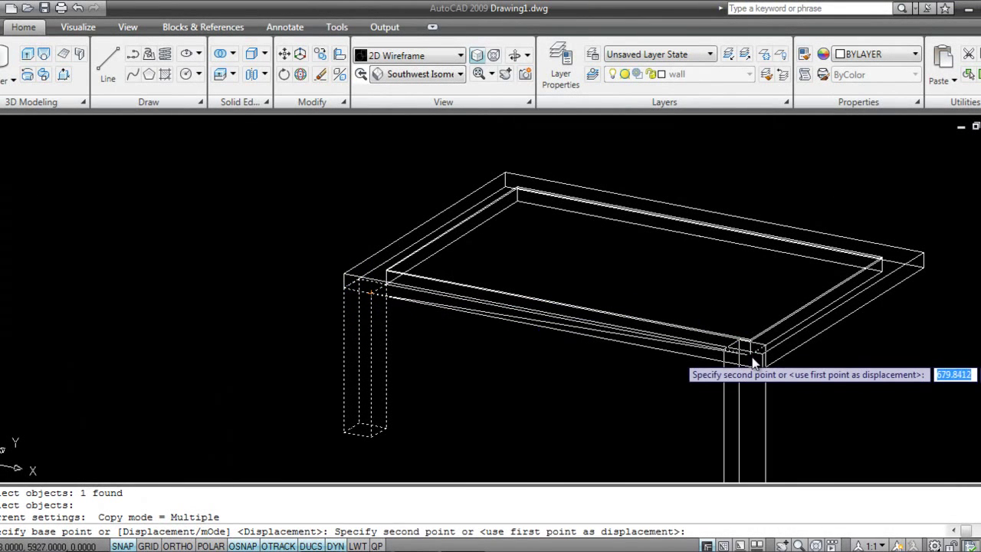
pyautogui.click(763, 370)
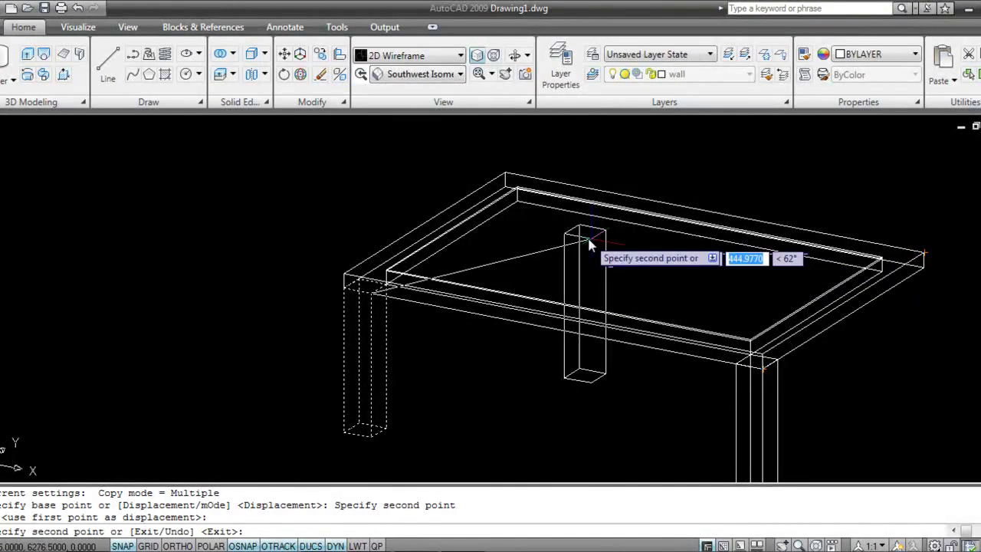
pyautogui.click(517, 201)
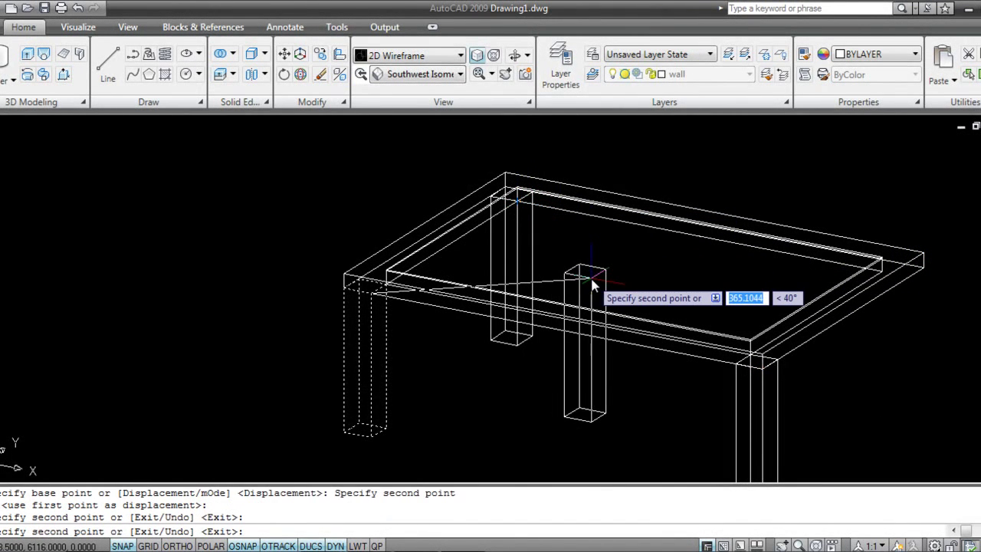
pyautogui.press('Escape')
pyautogui.keyDown('shift'); pyautogui.moveTo(697, 373); pyautogui.dragTo(551, 390, button='middle'); pyautogui.keyUp('shift')
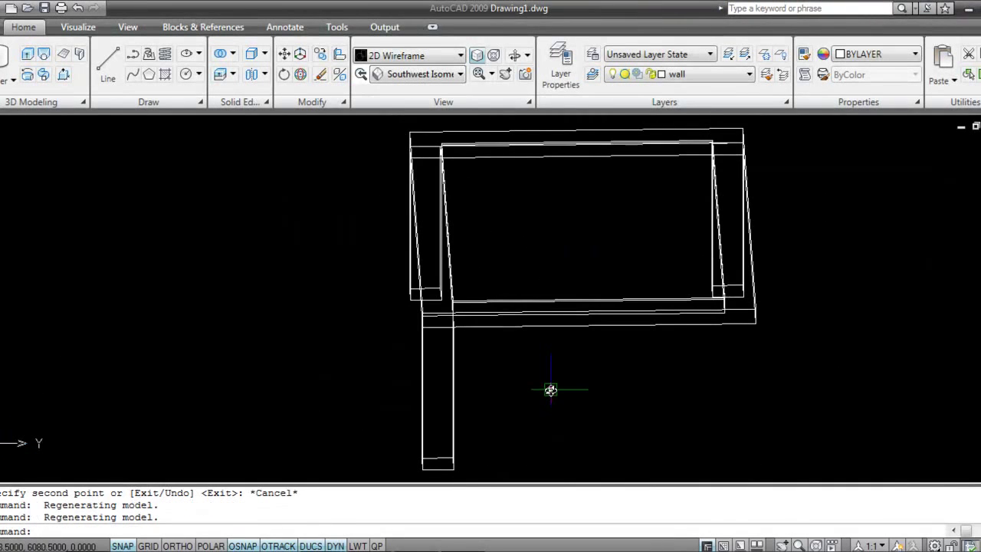
# Copy the leg column to the table's remaining right corner and orbit back to isometric.
pyautogui.write('co')
pyautogui.press('Return')
pyautogui.click(541, 383)
pyautogui.click(400, 381)
pyautogui.press('Return')
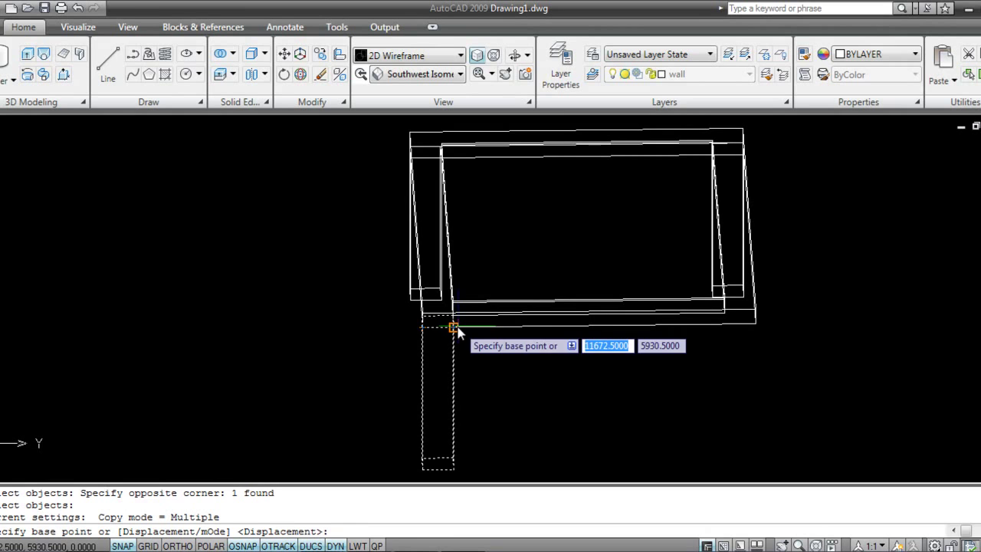
pyautogui.click(452, 327)
pyautogui.click(756, 327)
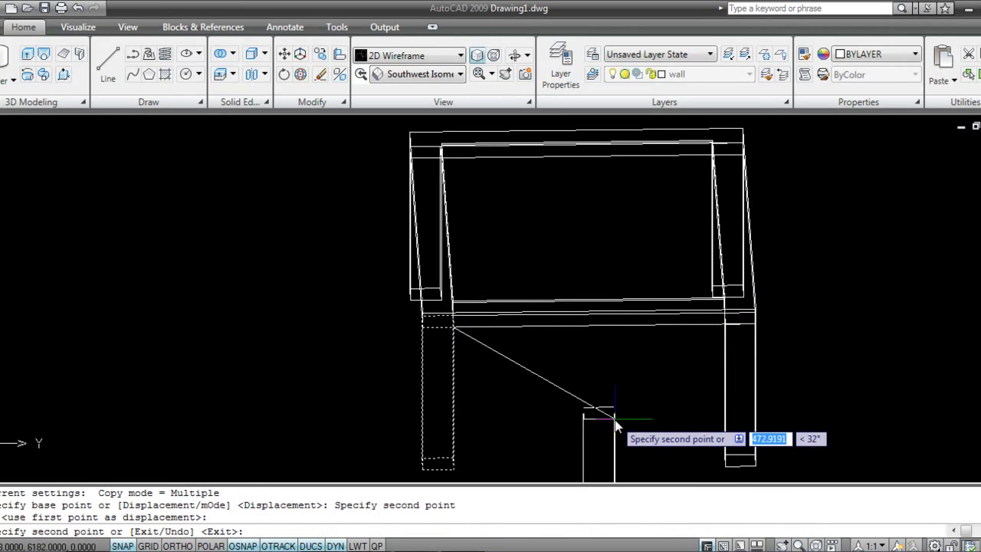
pyautogui.press('Escape')
pyautogui.keyDown('shift'); pyautogui.moveTo(653, 415); pyautogui.dragTo(573, 401, button='middle'); pyautogui.keyUp('shift')
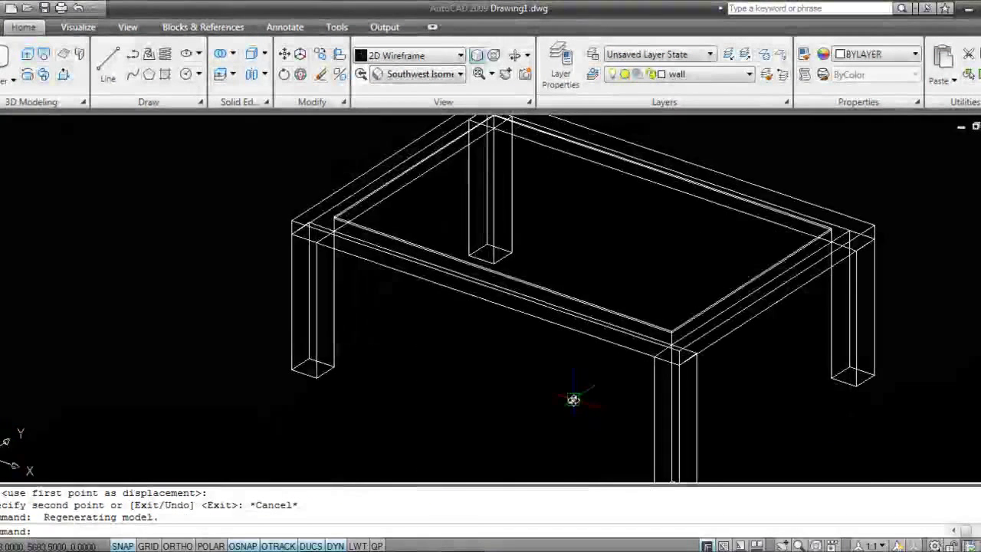
pyautogui.scroll(-2, 574, 401)
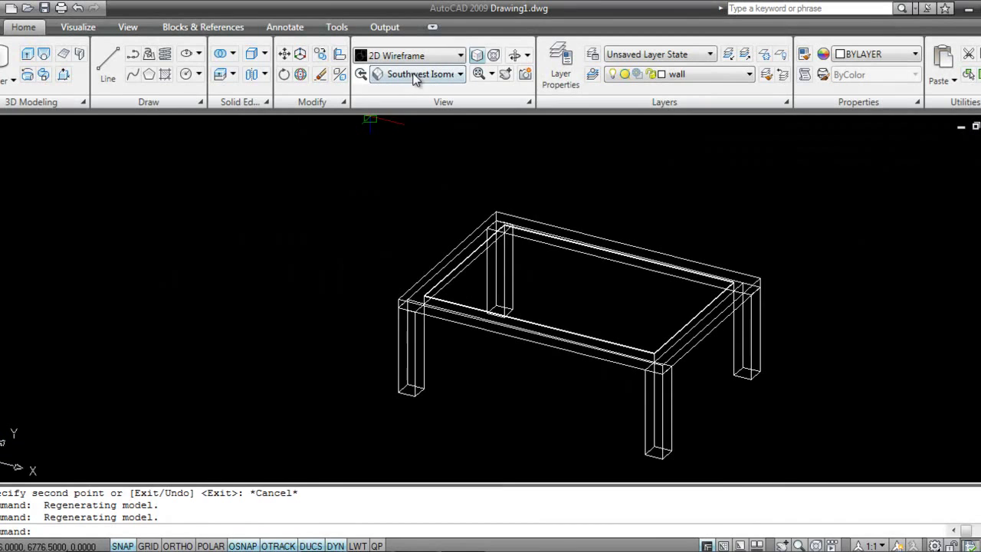
# Zoom out and switch to the Top preset view to see the whole house plan.
pyautogui.keyDown('shift'); pyautogui.moveTo(594, 272); pyautogui.dragTo(438, 345, button='middle'); pyautogui.keyUp('shift')
pyautogui.scroll(-3, 545, 370)
pyautogui.moveTo(409, 313); pyautogui.dragTo(475, 322, button='middle')
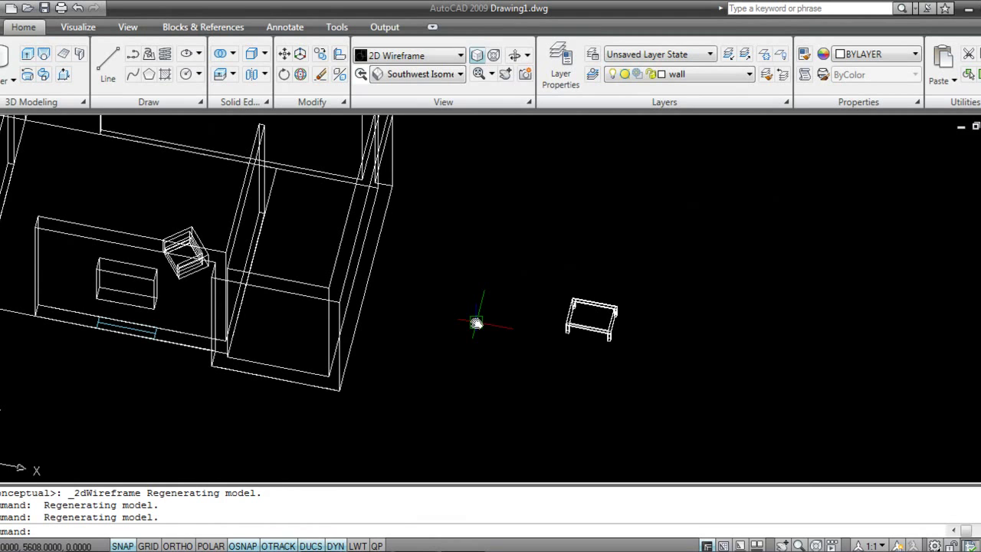
pyautogui.click(396, 75)
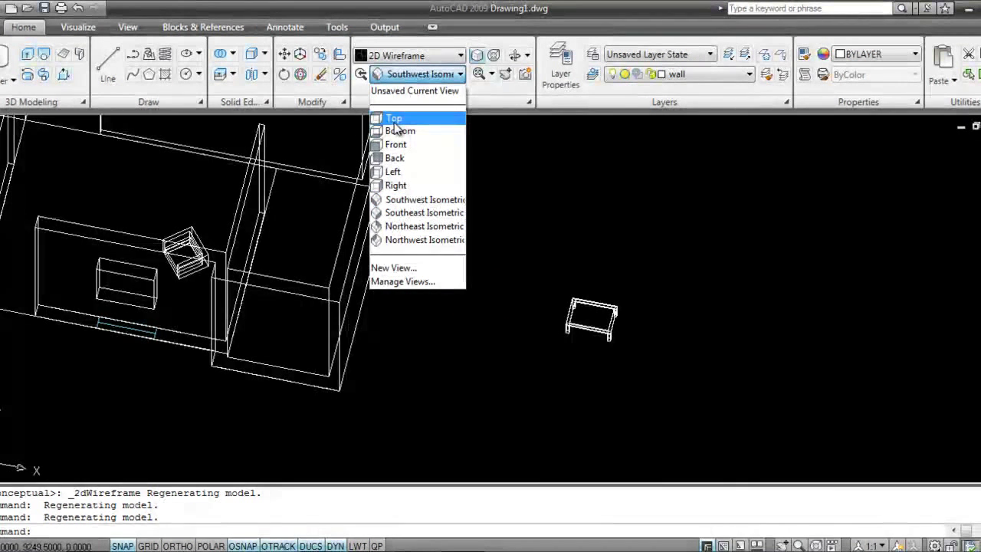
pyautogui.click(399, 116)
# Select the table and open the Layer Properties Manager with LA.
pyautogui.click(814, 383)
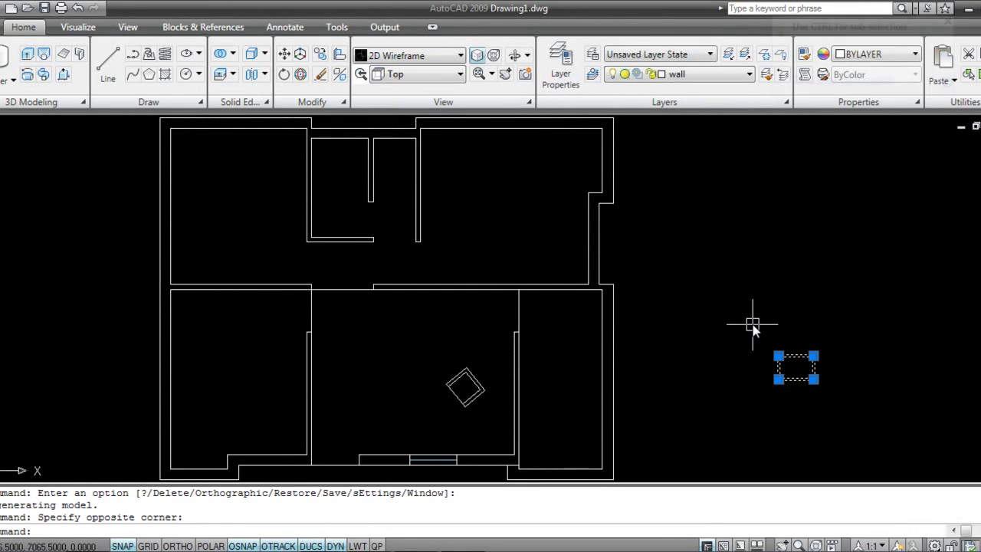
pyautogui.write('m')
pyautogui.press('Return')
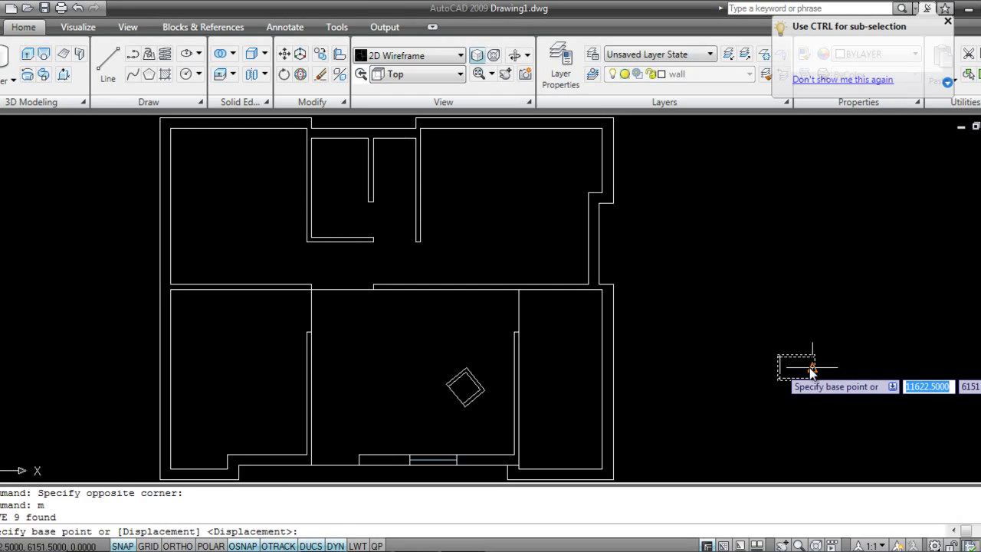
pyautogui.press('Escape')
pyautogui.write('la')
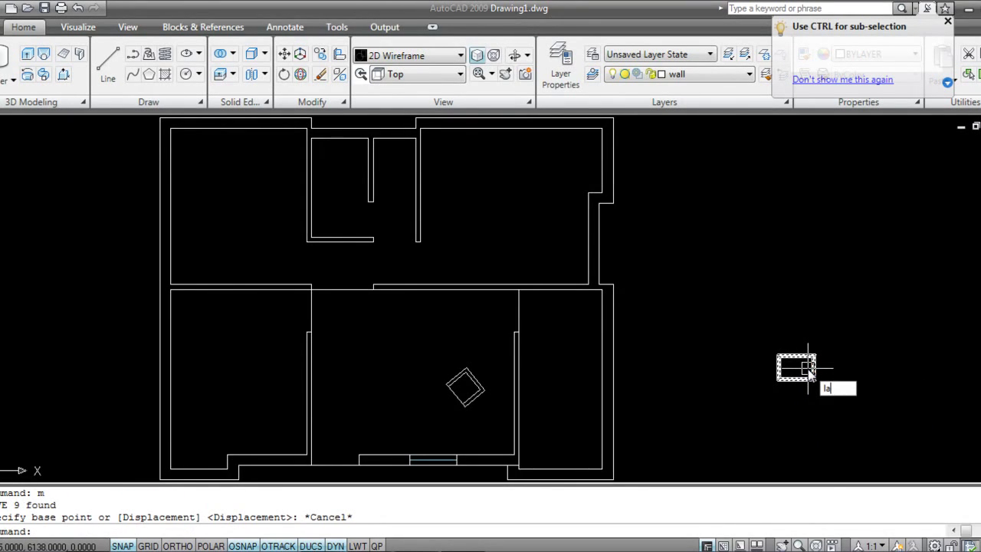
pyautogui.press('Return')
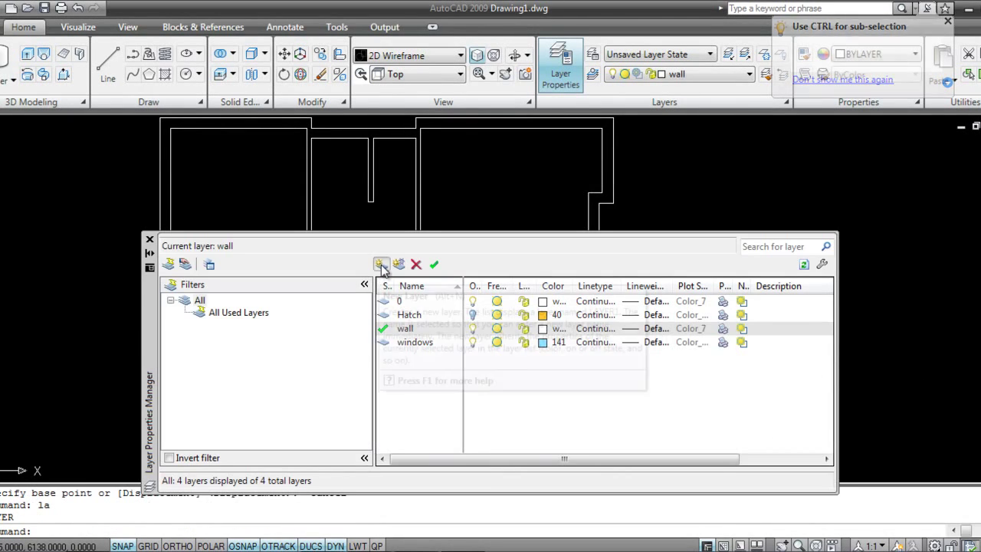
# Create a layer named 'funiture' with index colour 171, then close the layer manager.
pyautogui.click(381, 263)
pyautogui.write('fu')
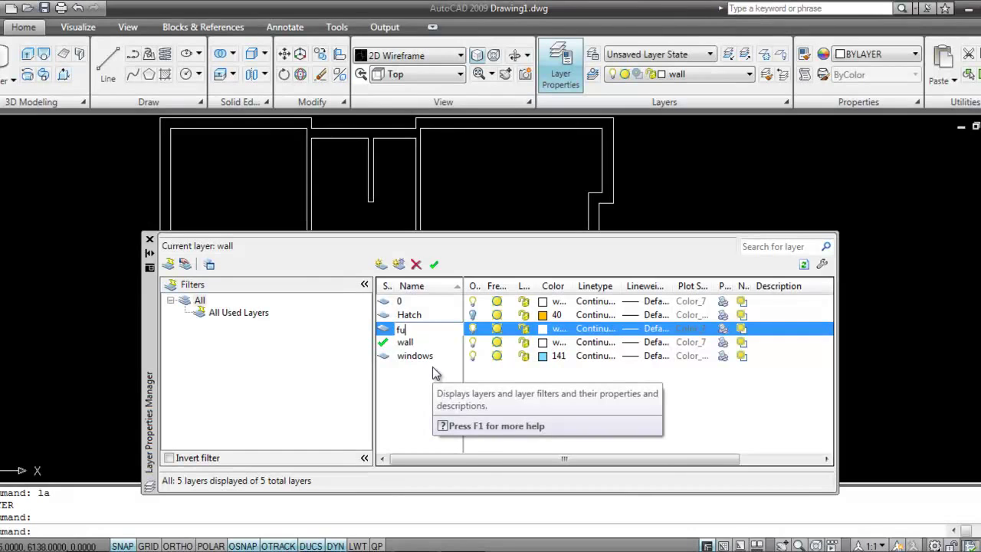
pyautogui.write('niture')
pyautogui.press('Return')
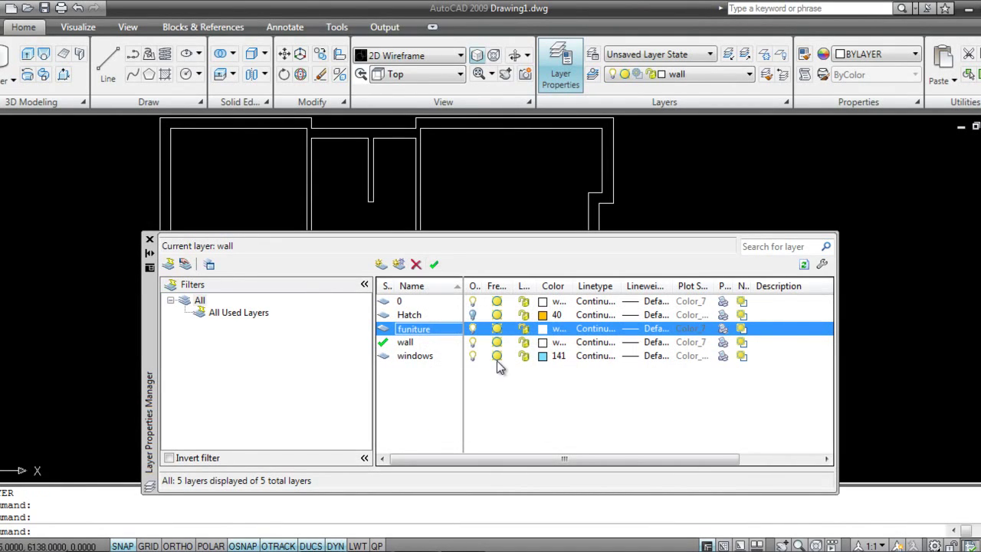
pyautogui.click(541, 334)
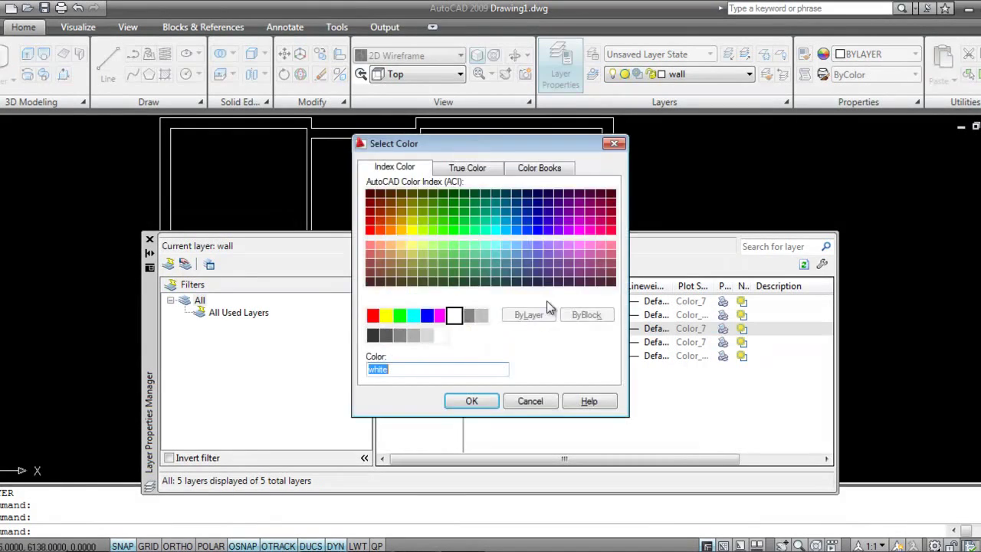
pyautogui.click(537, 244)
pyautogui.click(471, 401)
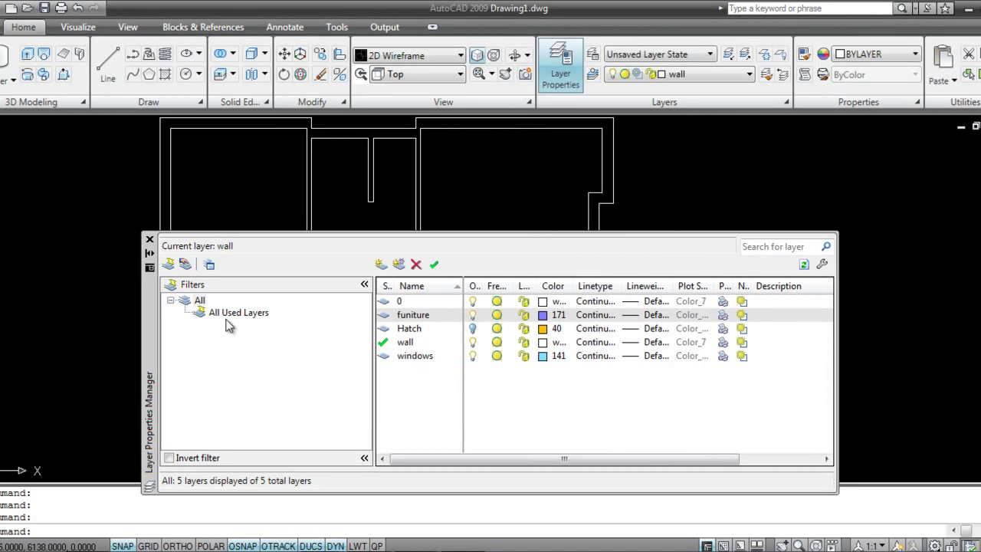
pyautogui.click(150, 242)
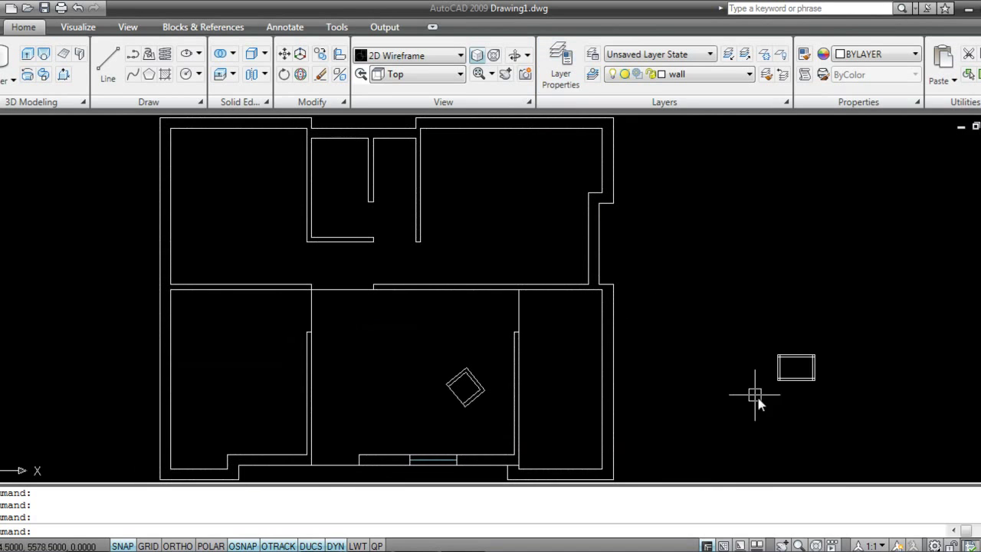
# Assign the table to the funiture layer.
pyautogui.click(744, 344)
pyautogui.click(683, 76)
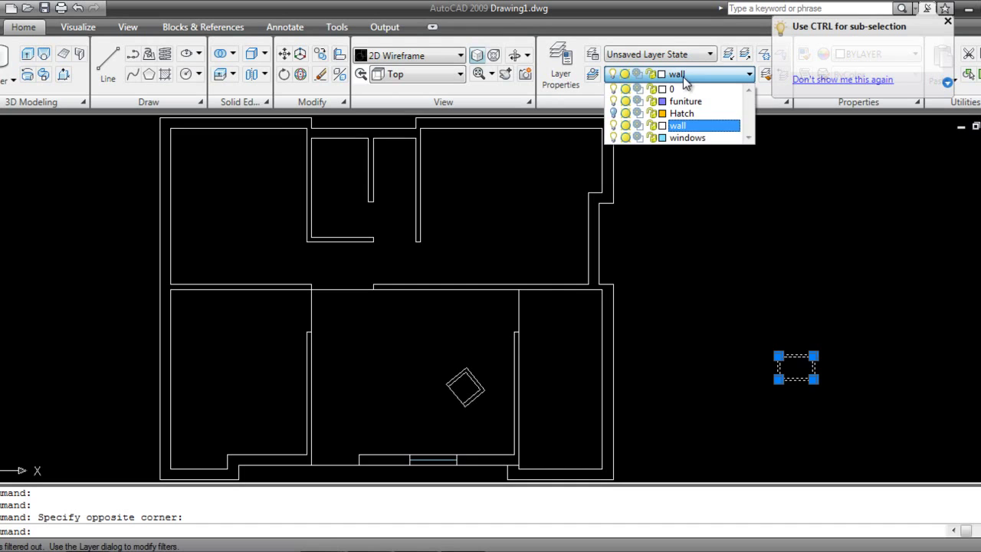
pyautogui.click(682, 102)
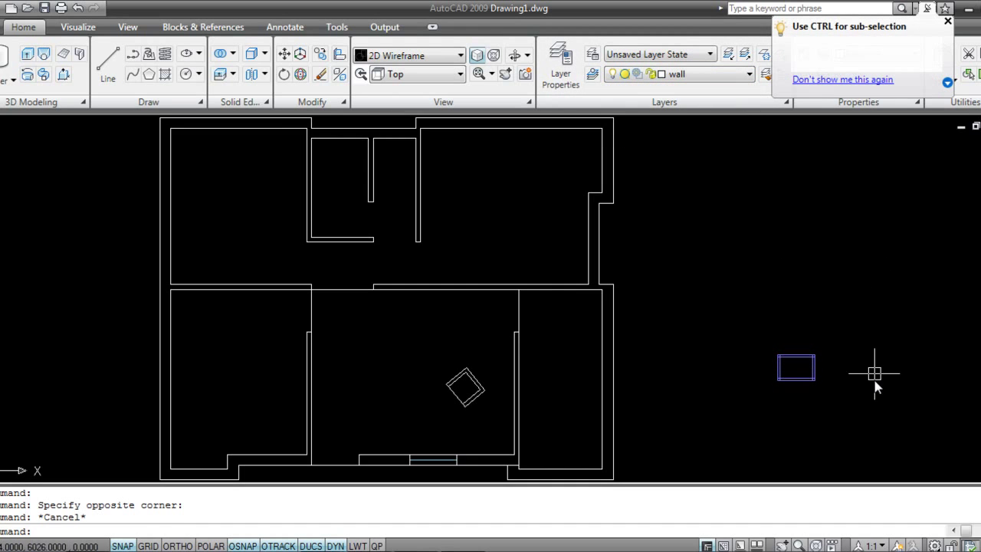
# Move the table from its corner into the room below the armchair.
pyautogui.write('m')
pyautogui.press('Return')
pyautogui.click(836, 404)
pyautogui.click(757, 343)
pyautogui.press('Return')
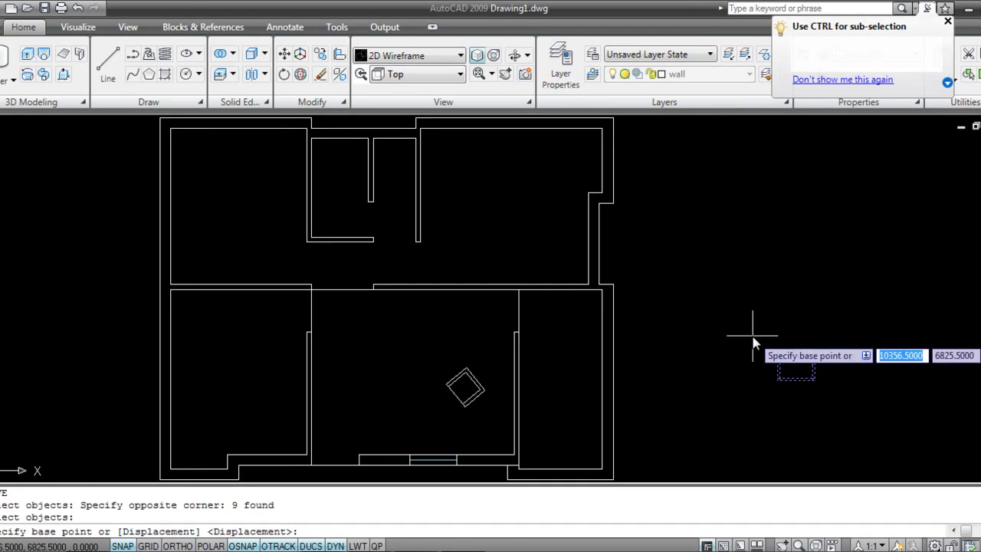
pyautogui.click(815, 357)
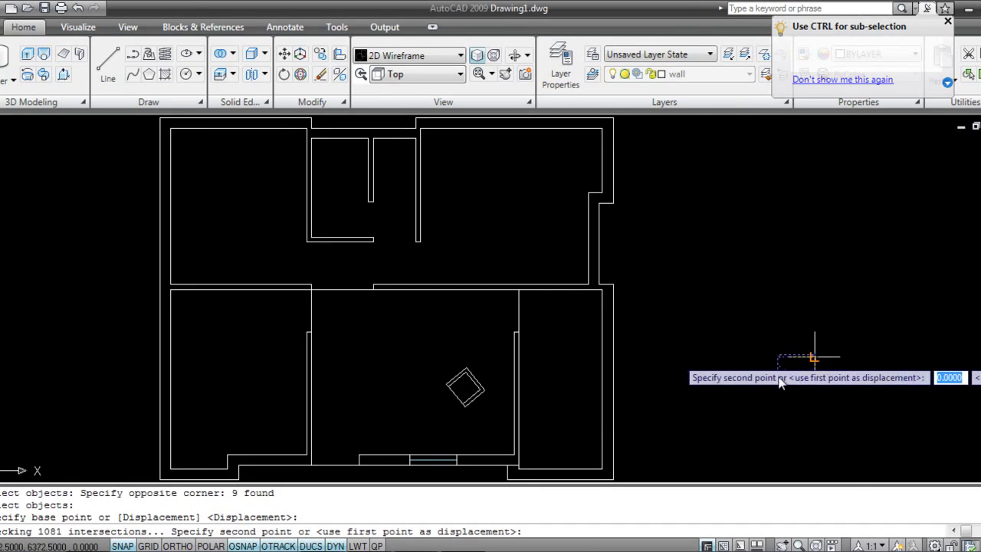
pyautogui.click(450, 413)
# Mirror the armchair across a vertical line from the table's top edge, keeping the original.
pyautogui.scroll(3, 464, 419)
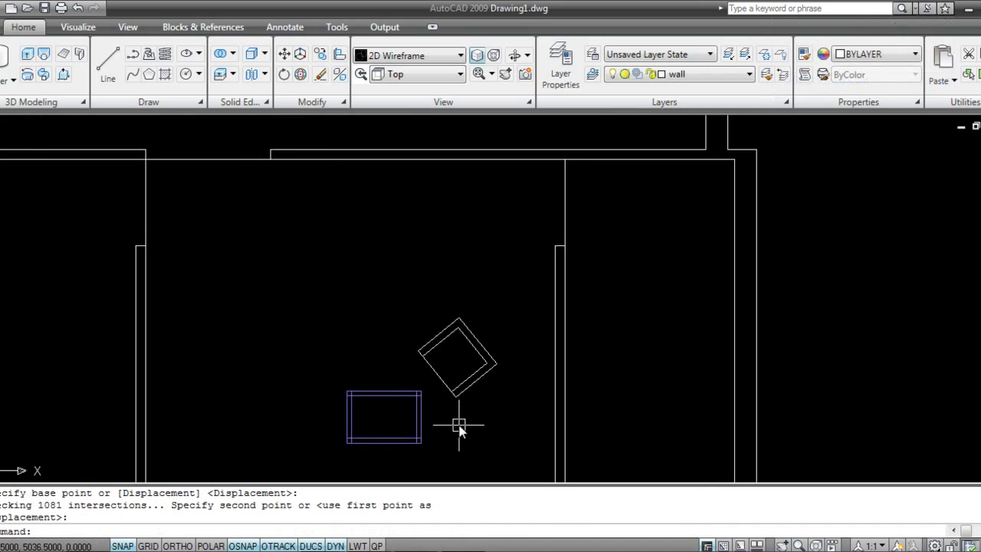
pyautogui.write('mi')
pyautogui.press('Return')
pyautogui.click(527, 431)
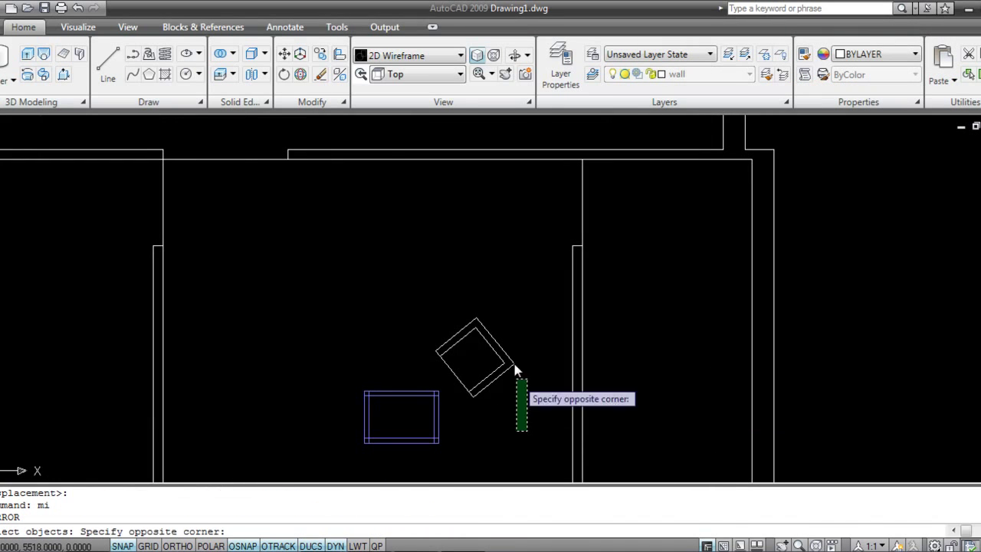
pyautogui.click(472, 291)
pyautogui.press('Return')
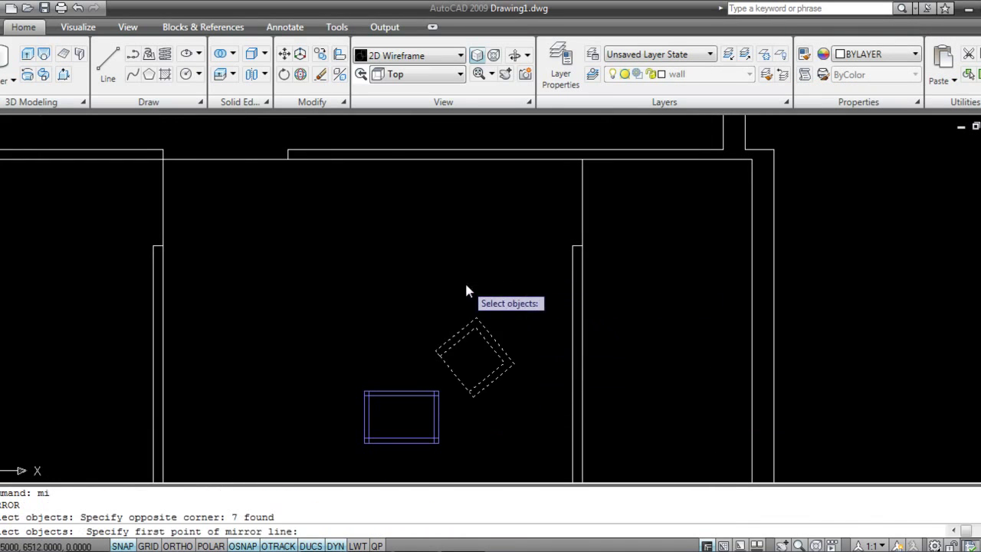
pyautogui.click(401, 394)
pyautogui.click(402, 289)
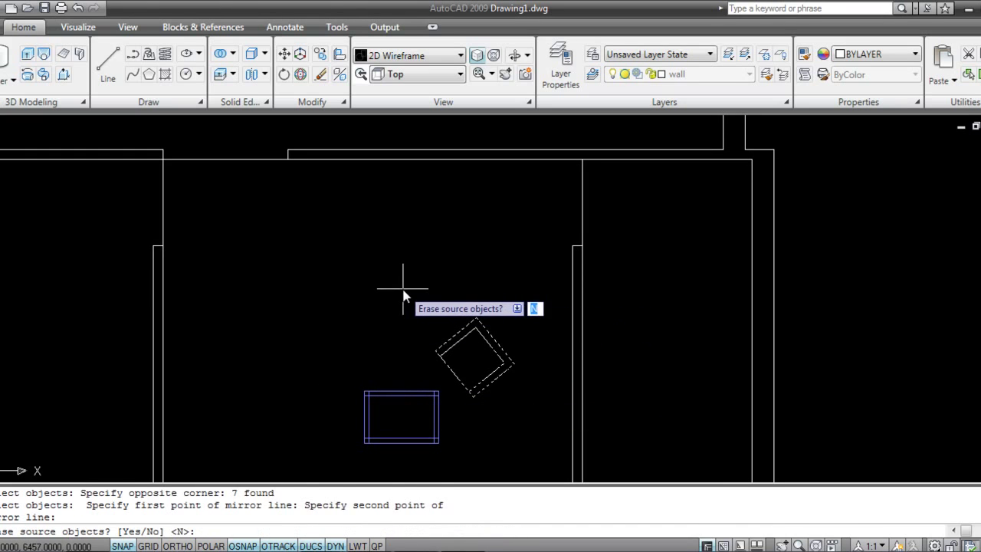